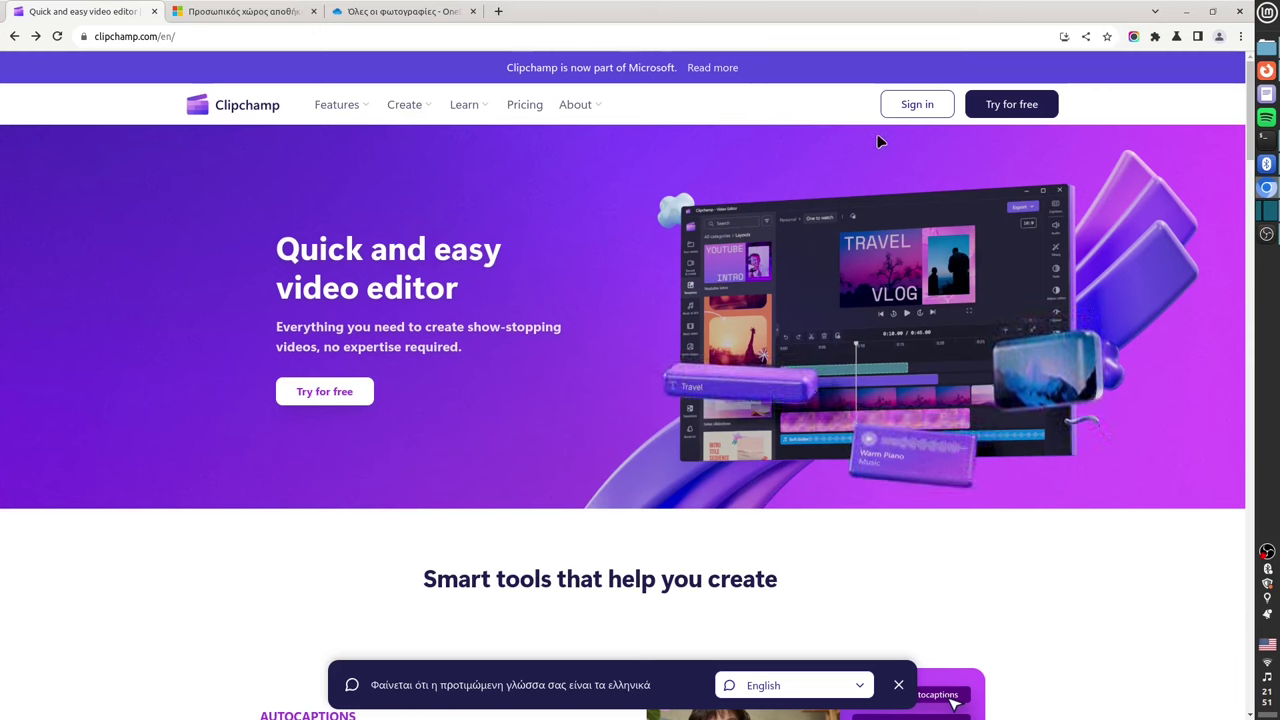
- Sign in to Clipchamp with the existing Microsoft account and create a new video from scratch
left_click(906, 112)
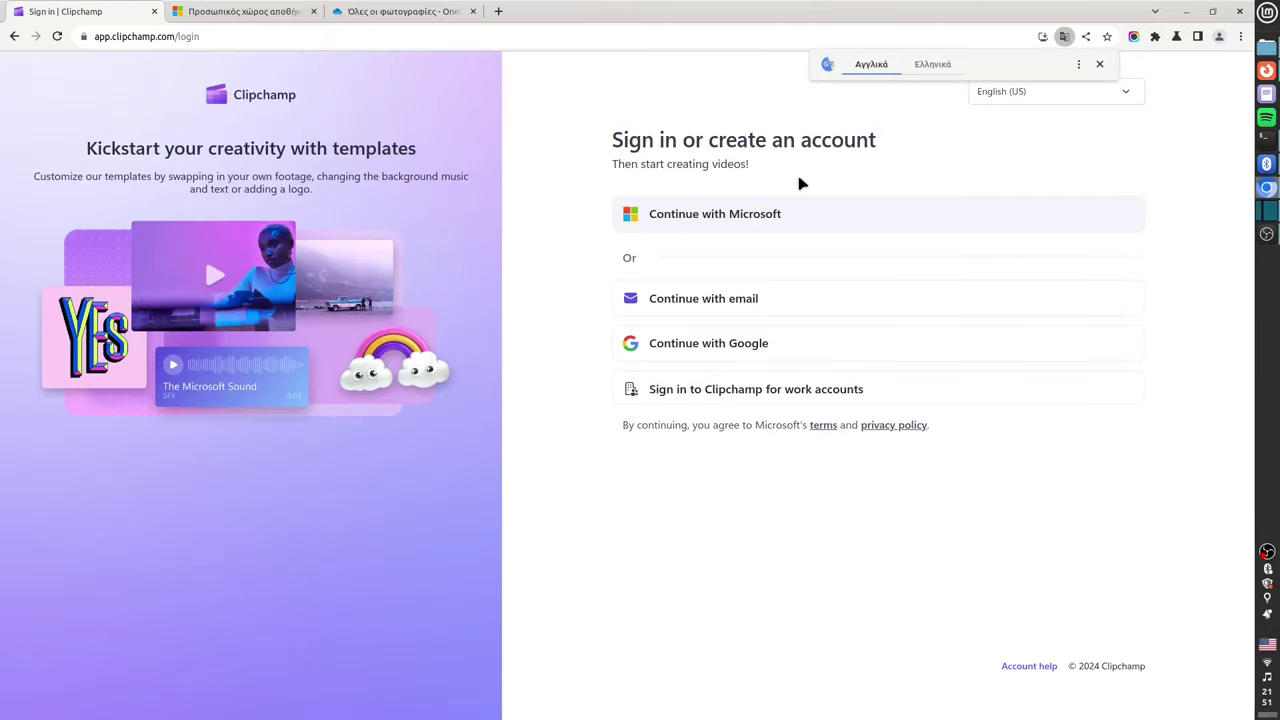
left_click(722, 216)
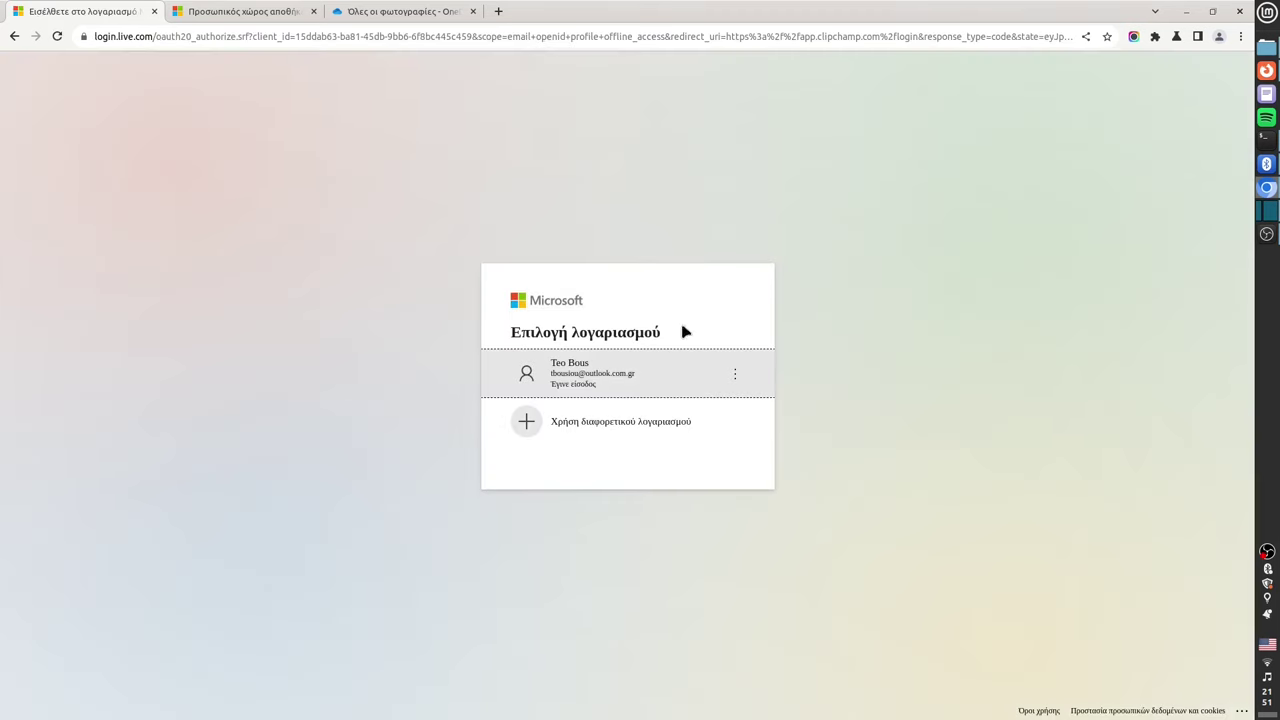
left_click(626, 386)
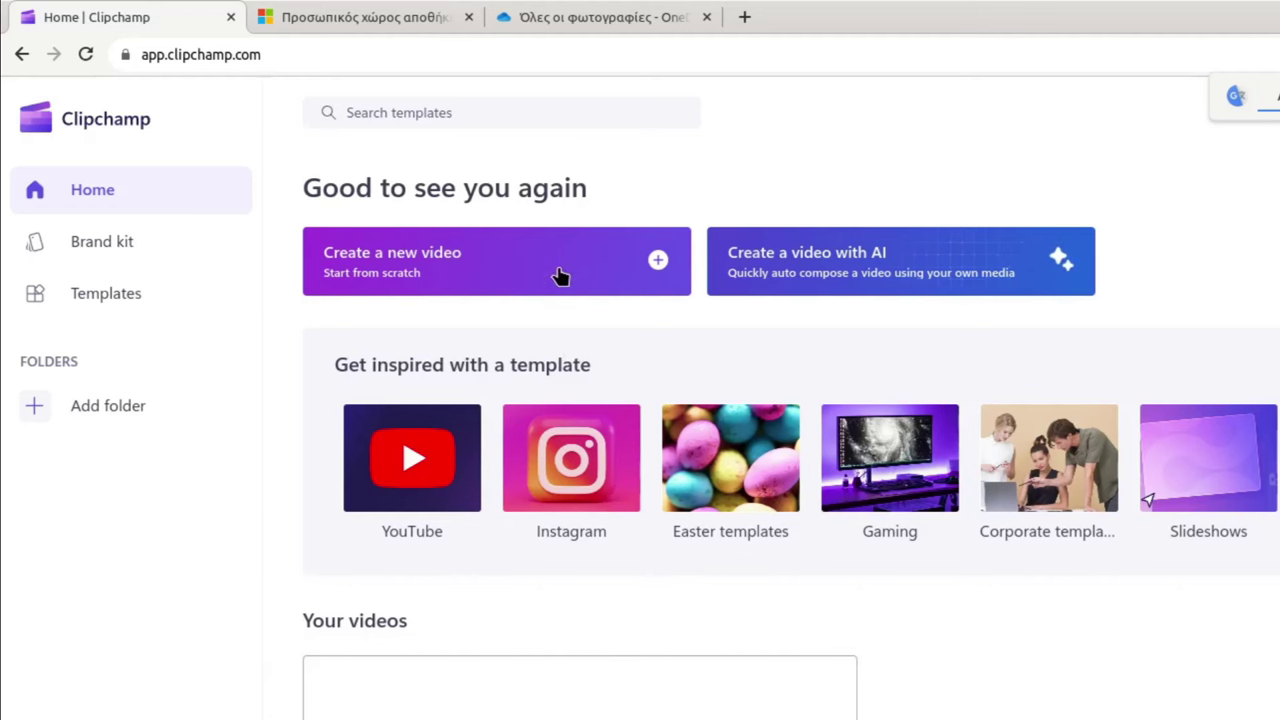
left_click(612, 280)
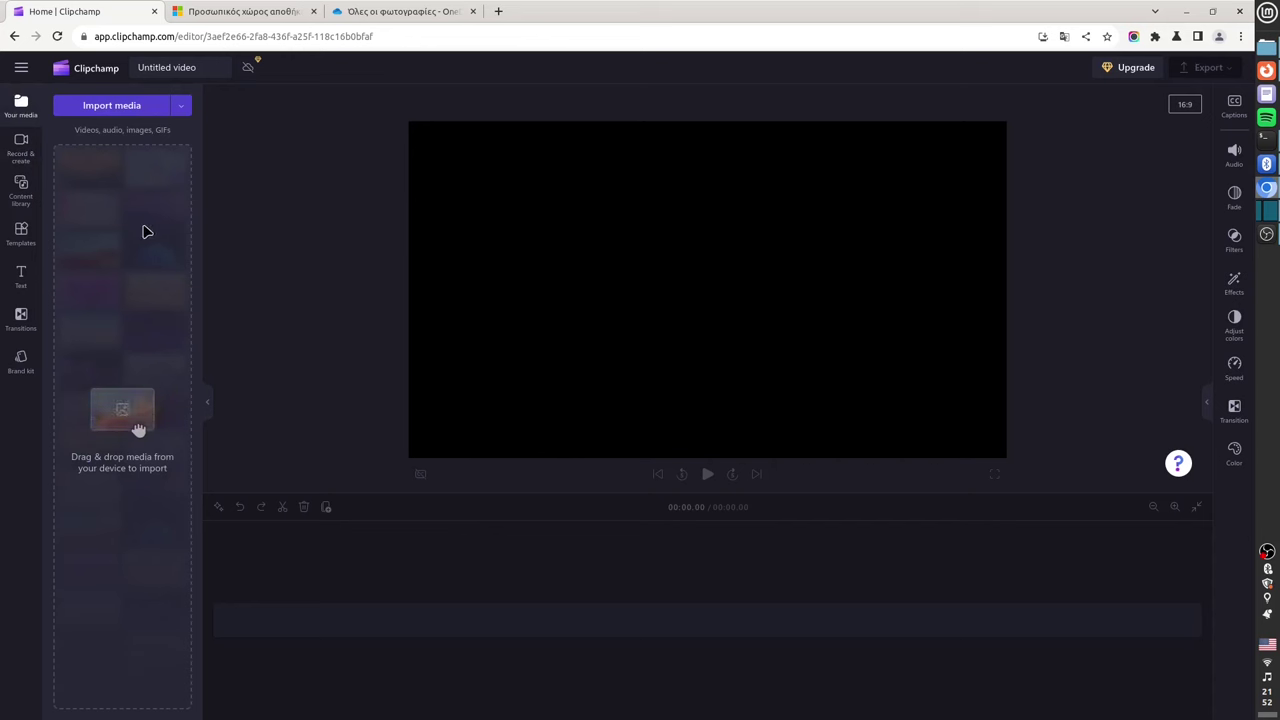
- Import video_of_a_tabby_cat (720p).mp4 from the video-editing folder inside the Λήψεις (Downloads) folder
left_click(180, 105)
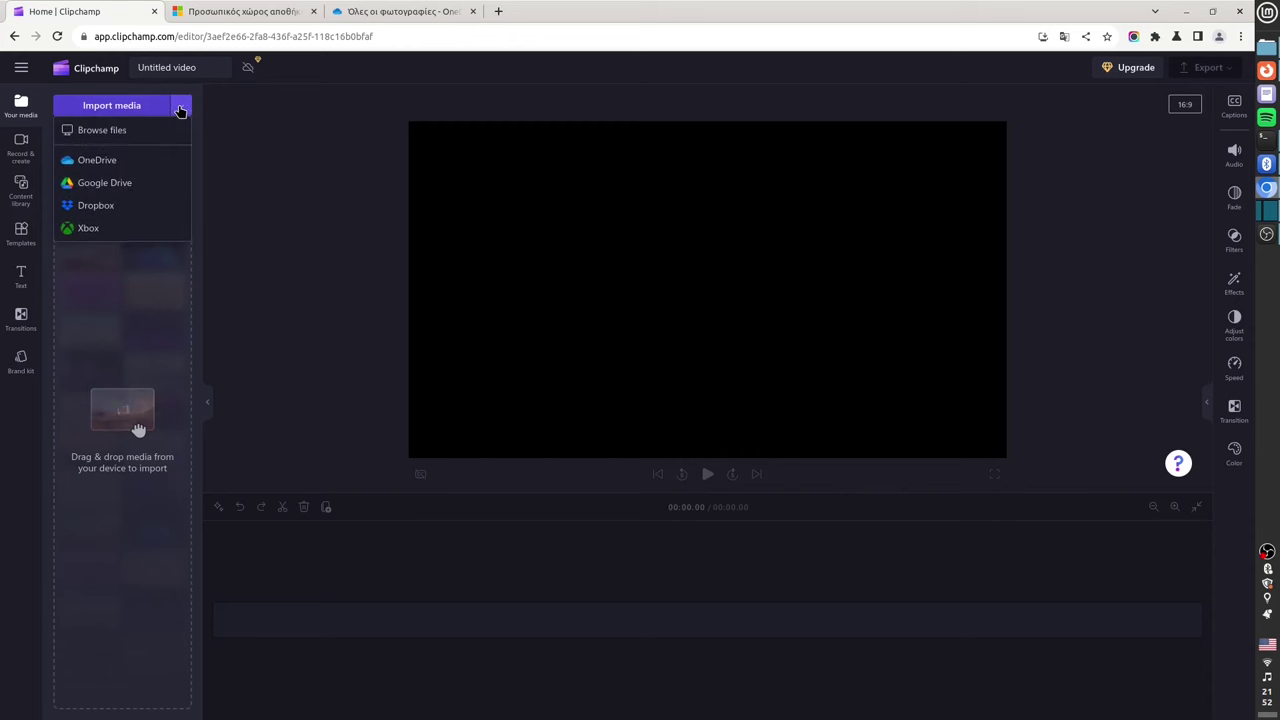
left_click(180, 105)
left_click(135, 111)
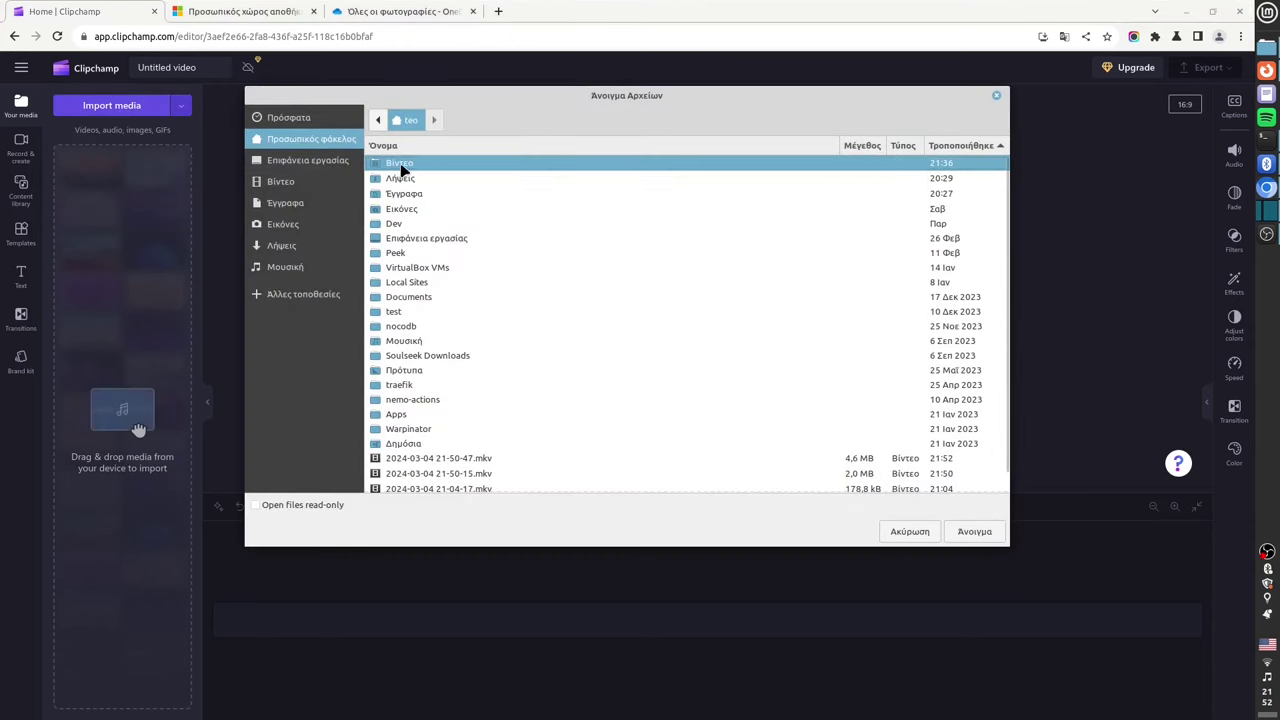
double_click(401, 165)
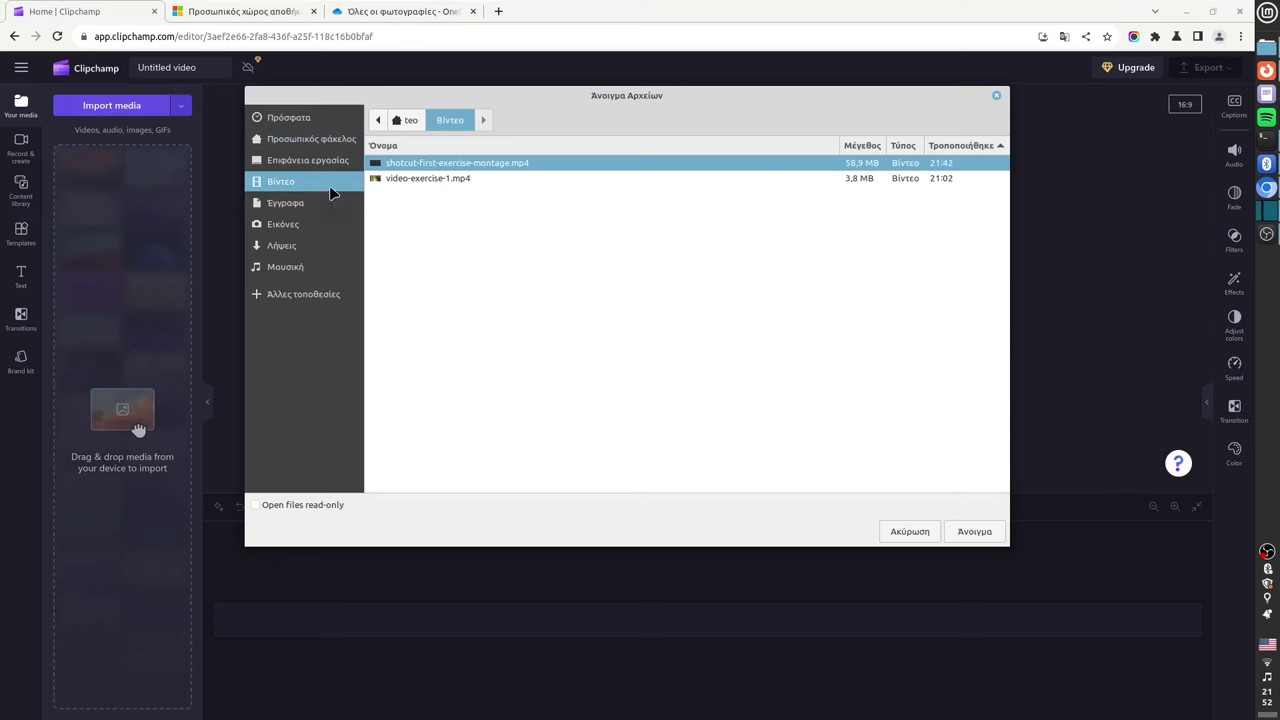
left_click(283, 245)
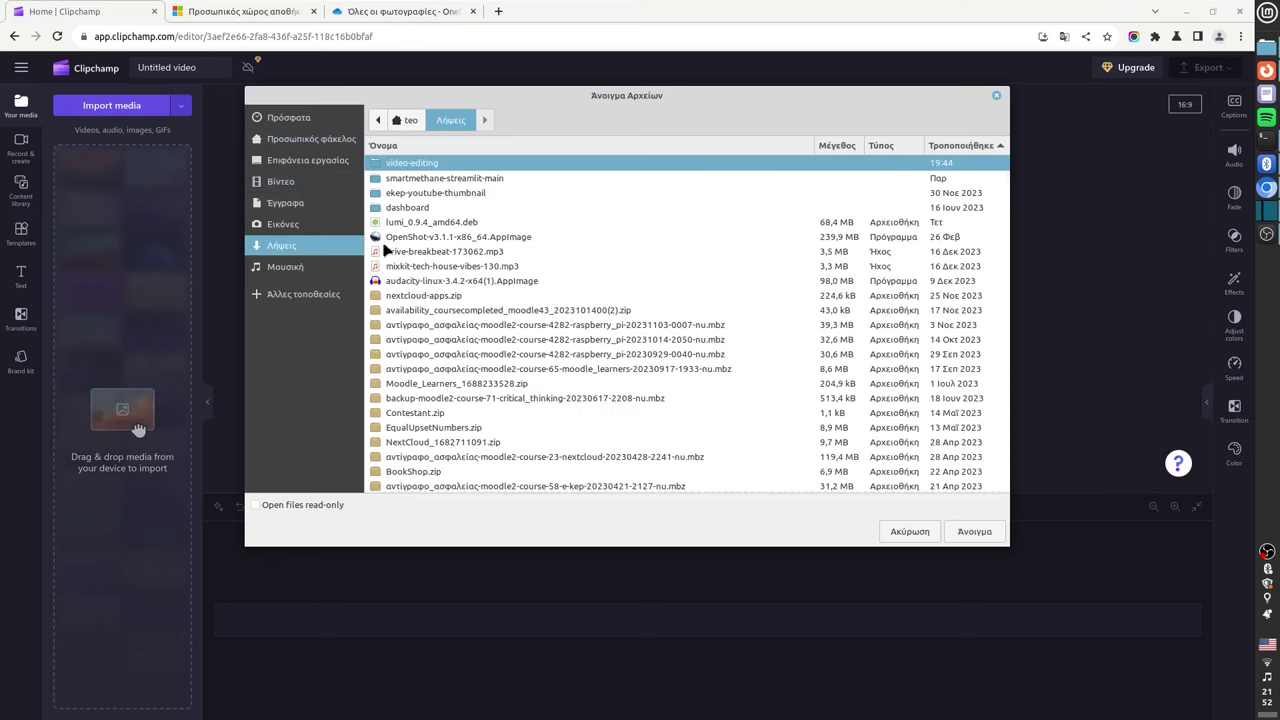
double_click(412, 166)
left_click(445, 185)
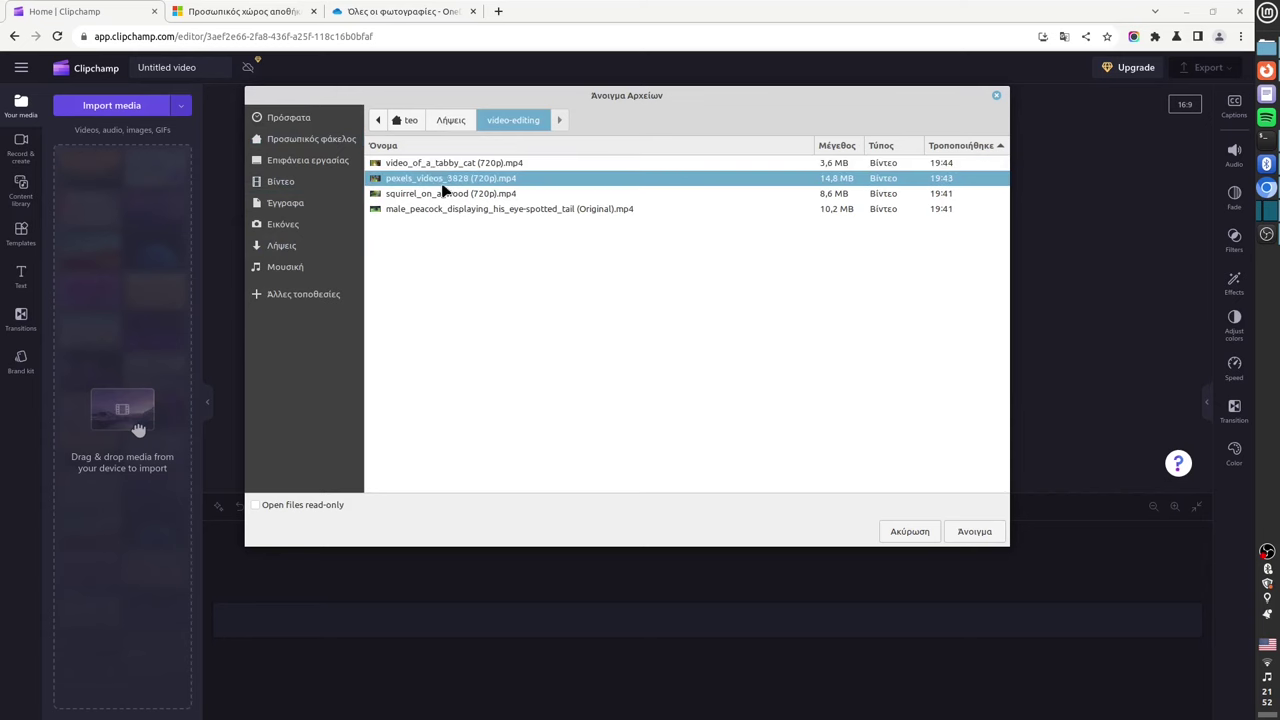
left_click(436, 166)
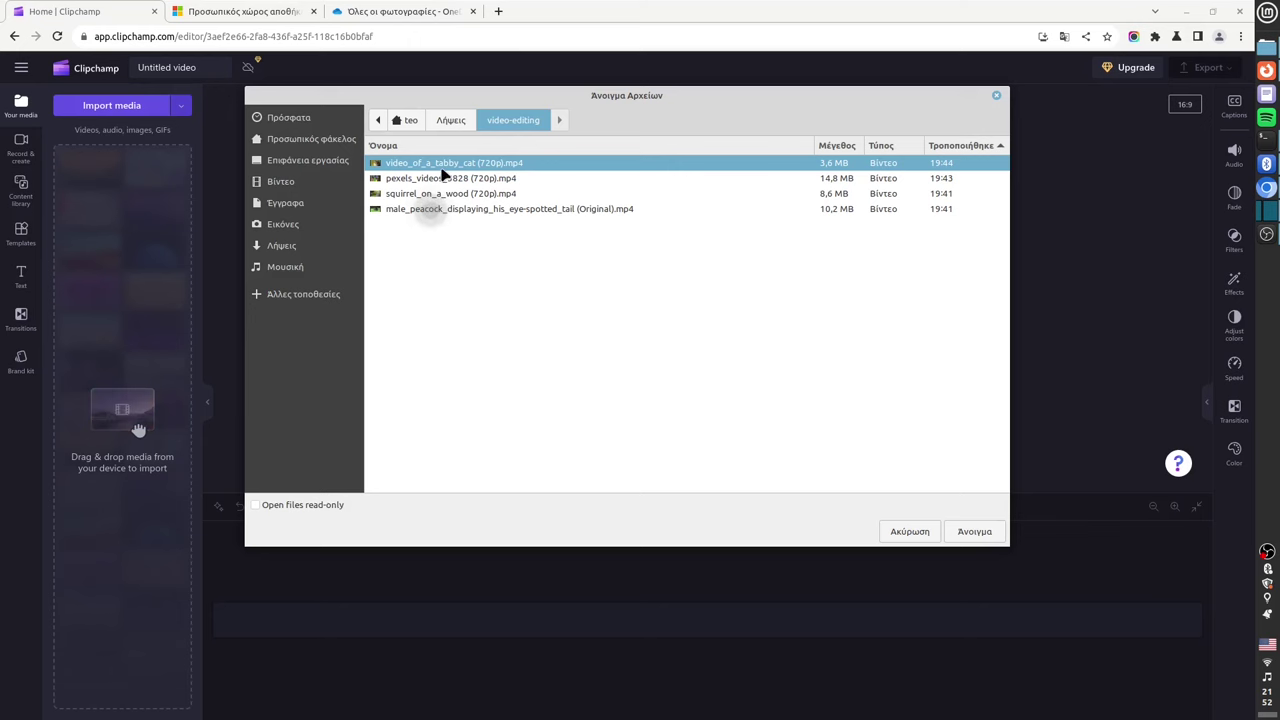
left_click(440, 179)
left_click(436, 166)
double_click(436, 166)
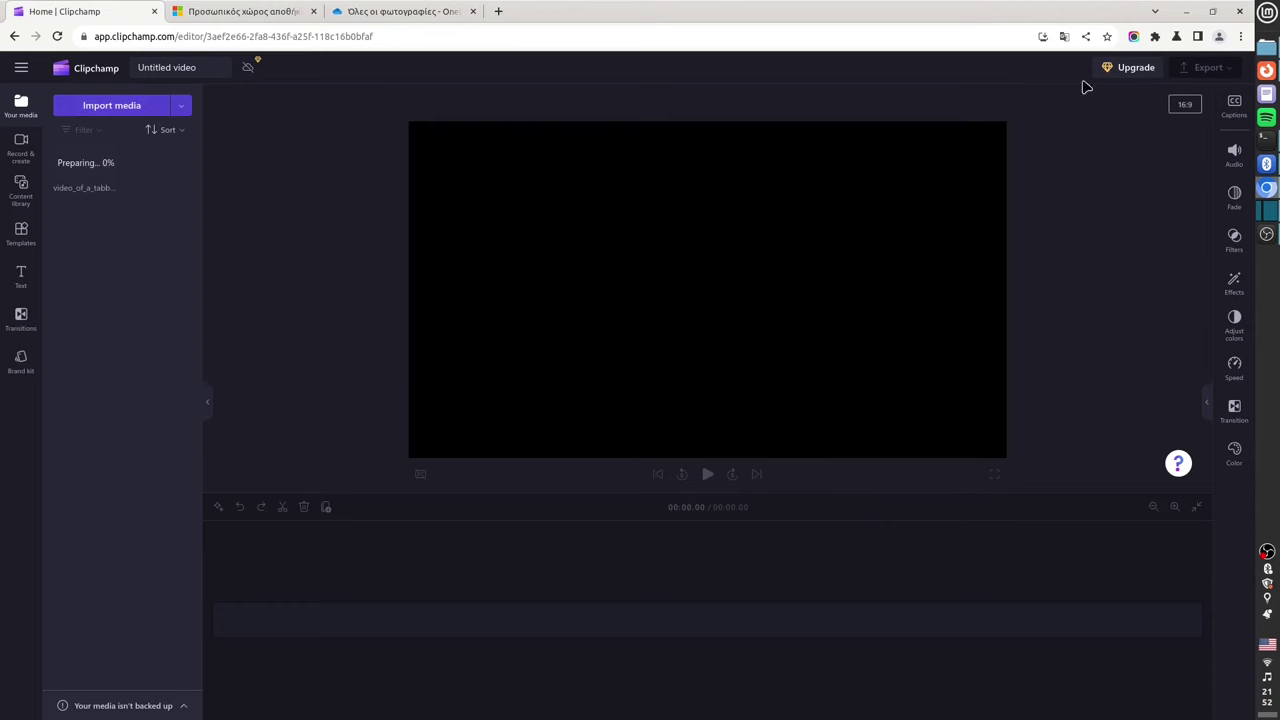
- Bring male_peacock_displaying_his_eye-spotted_tail (Original).mp4 from the file manager's Λήψεις/video-editing folder into the project's media
mouse_move(1266, 48)
left_click(1177, 92)
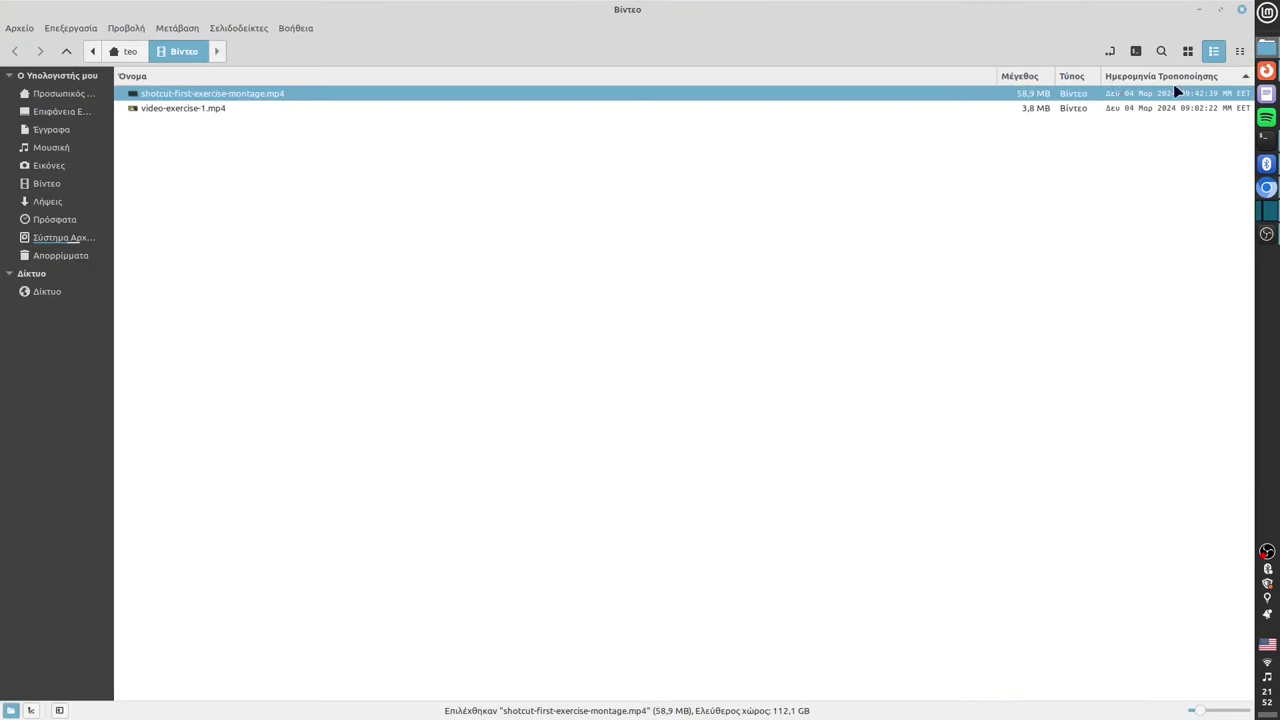
double_click(543, 20)
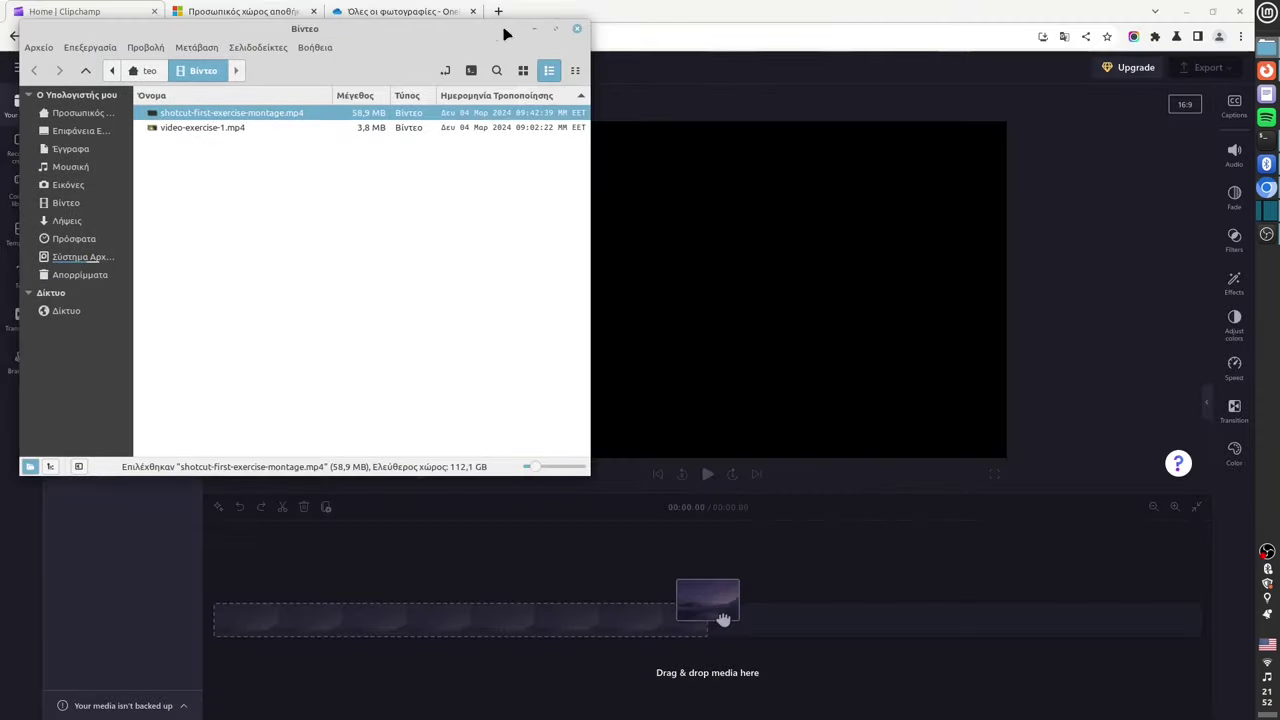
left_click_drag(451, 35, 896, 192)
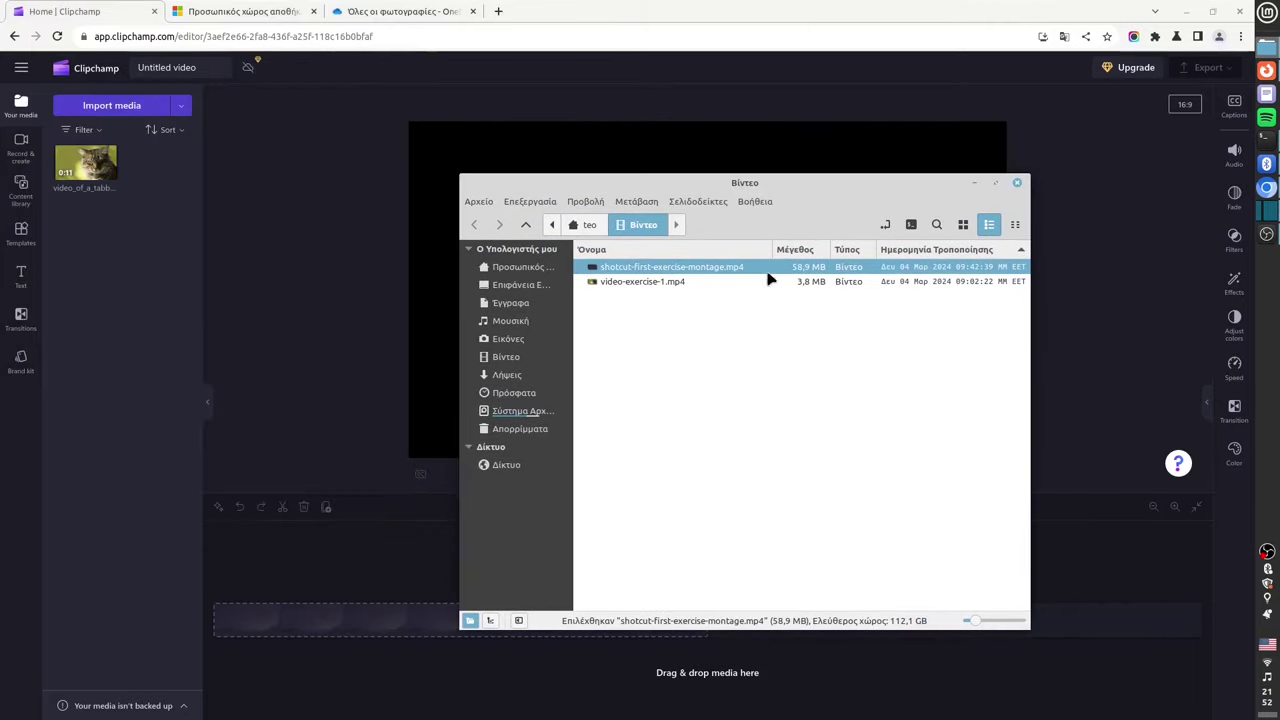
left_click(512, 376)
double_click(622, 268)
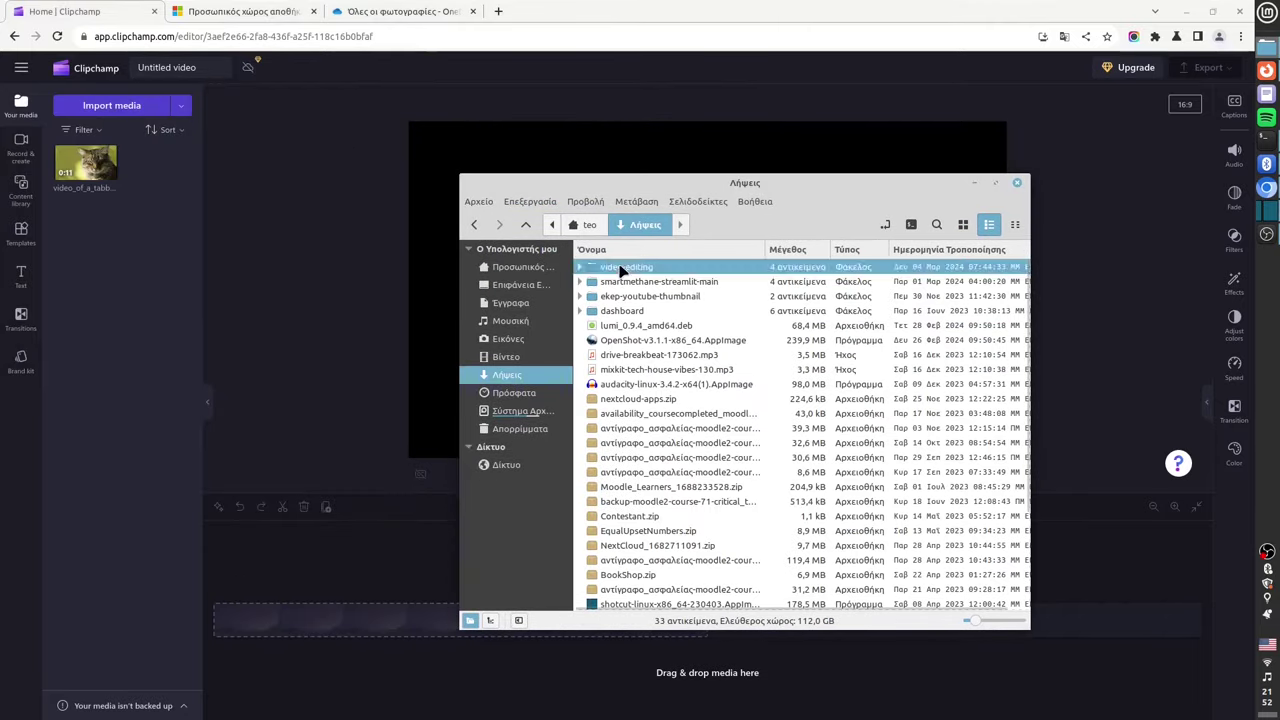
left_click(716, 285)
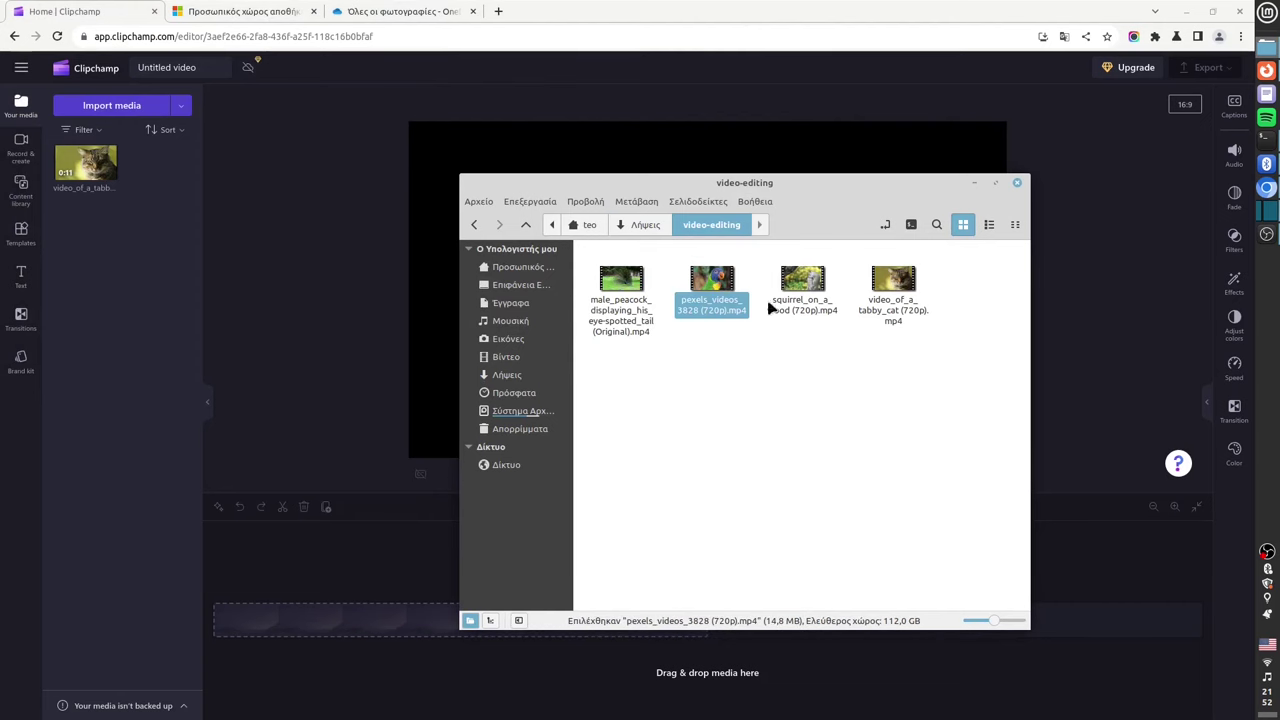
left_click_drag(622, 298, 163, 289)
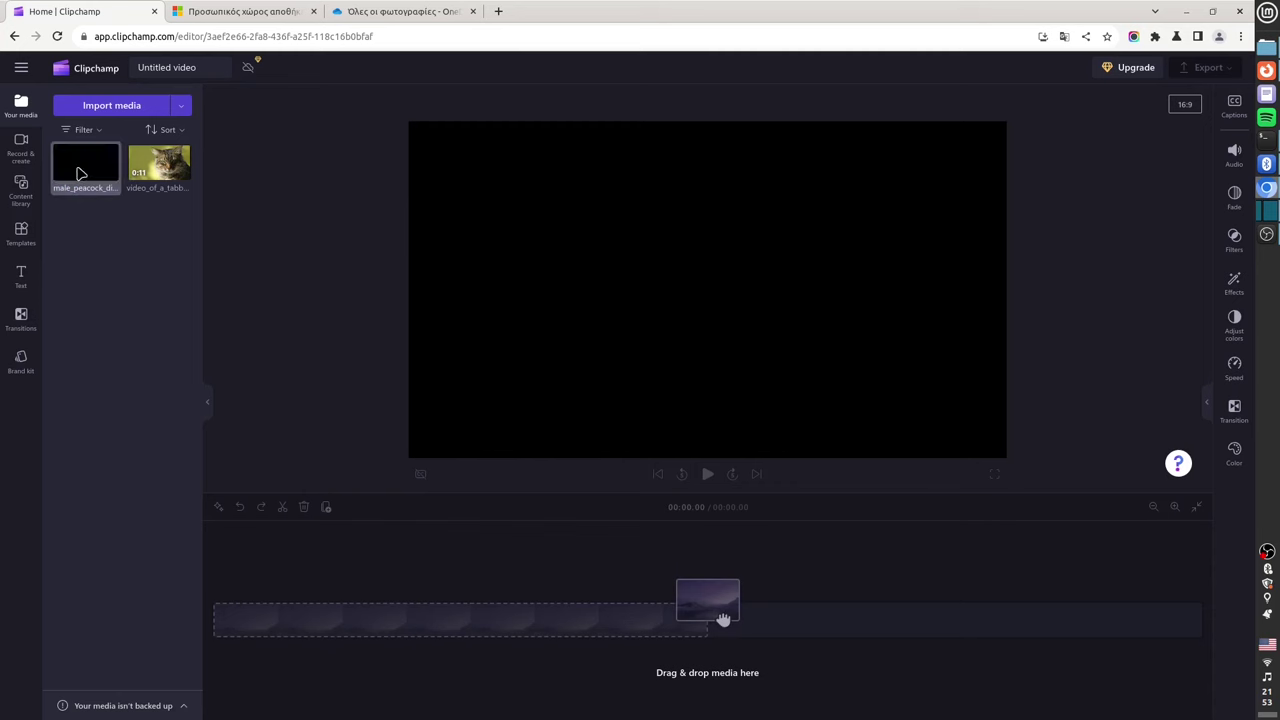
- Add the peacock video at the start of the timeline, followed by adding the tabby cat video
mouse_move(107, 176)
left_click_drag(108, 176, 300, 626)
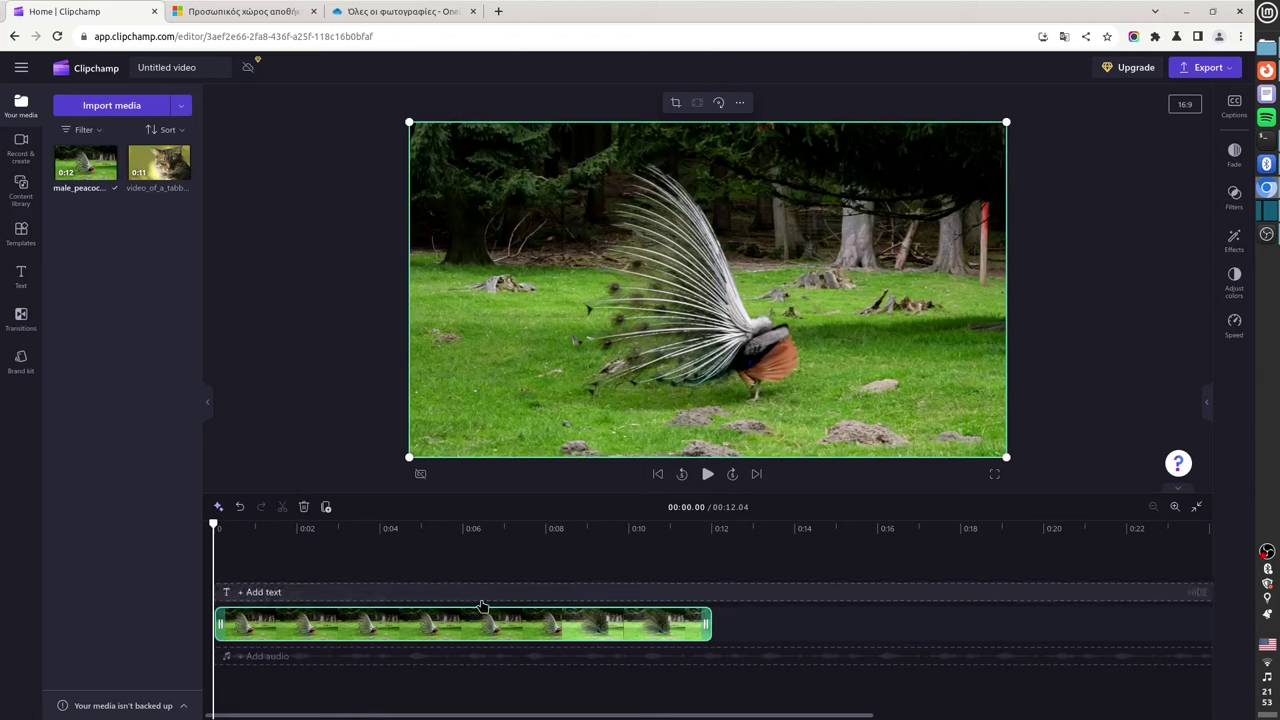
mouse_move(160, 175)
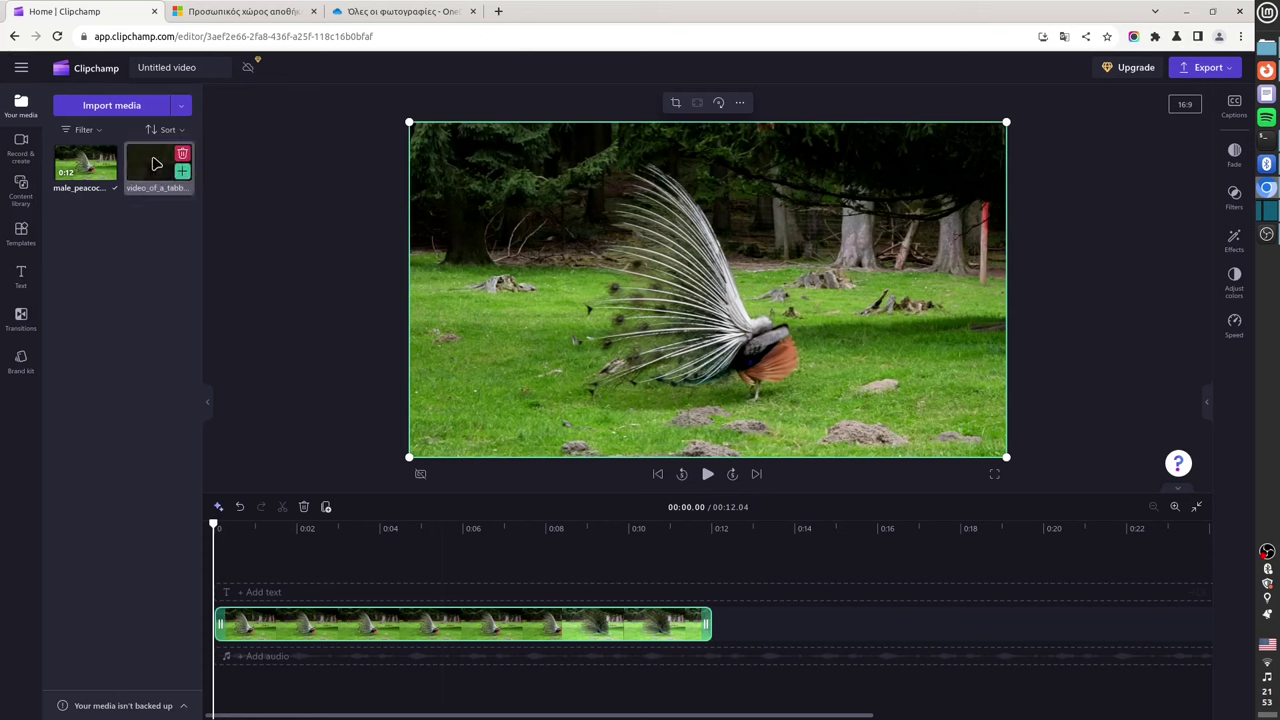
left_click(181, 176)
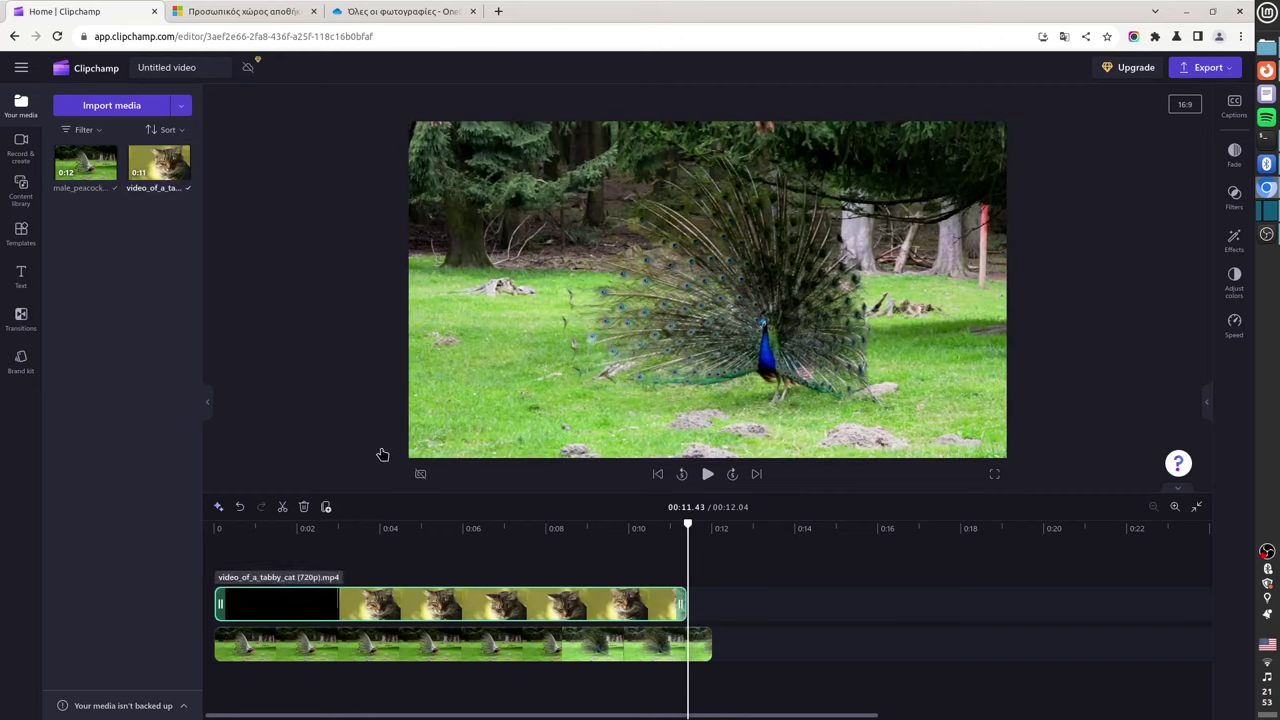
- Move the peacock clip onto the cat clip's track directly after the cat, and preview the peacock part at about 14.5 seconds
left_click(546, 565)
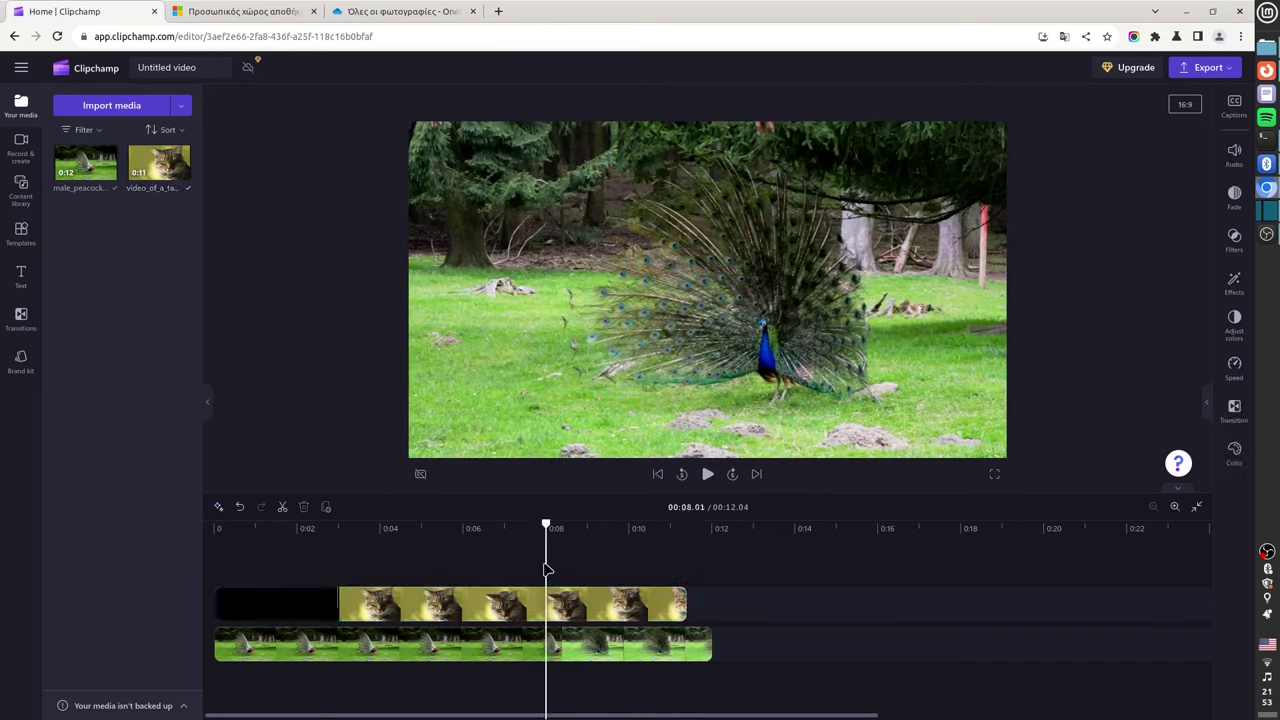
left_click_drag(545, 525, 443, 543)
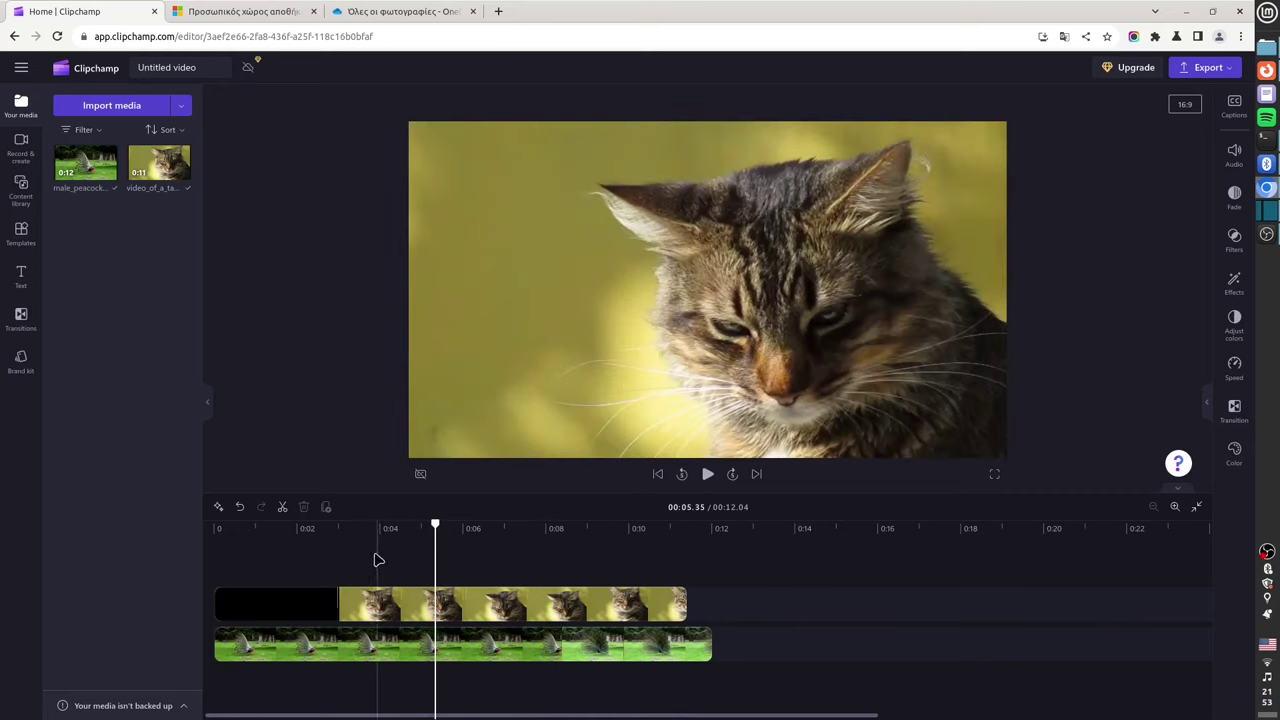
left_click(350, 649)
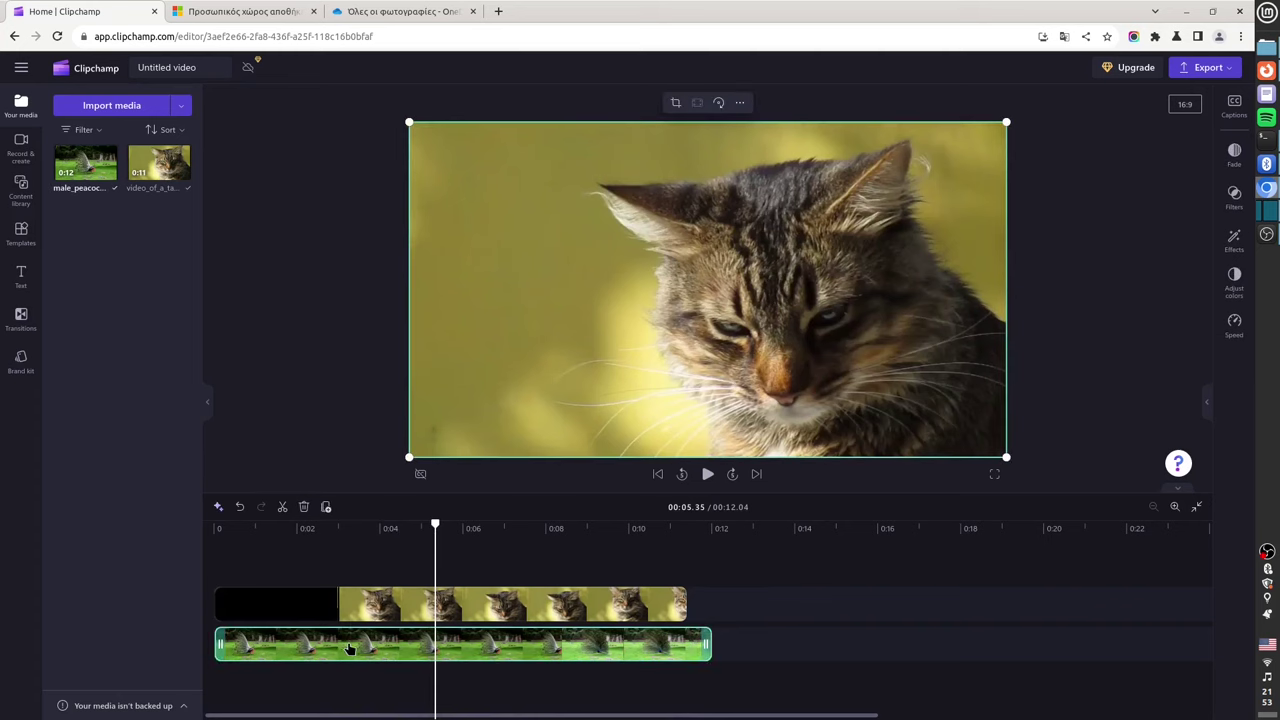
left_click_drag(347, 650, 819, 612)
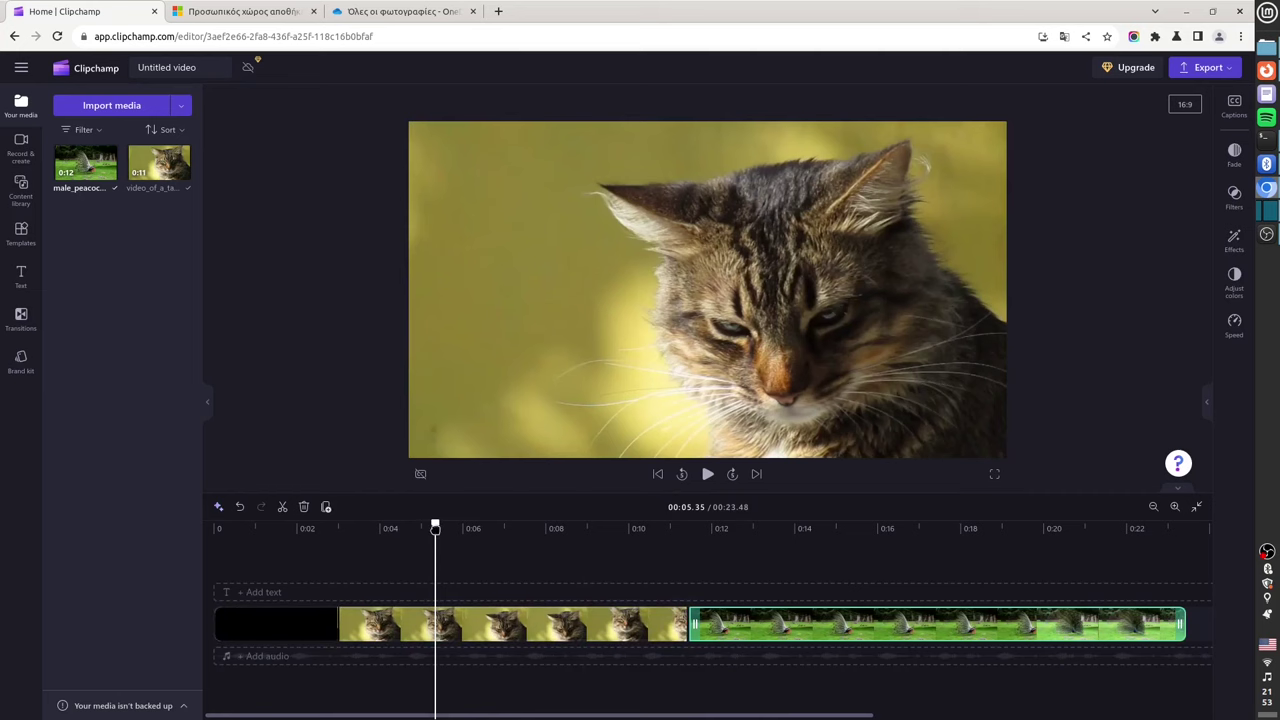
left_click_drag(443, 531, 817, 545)
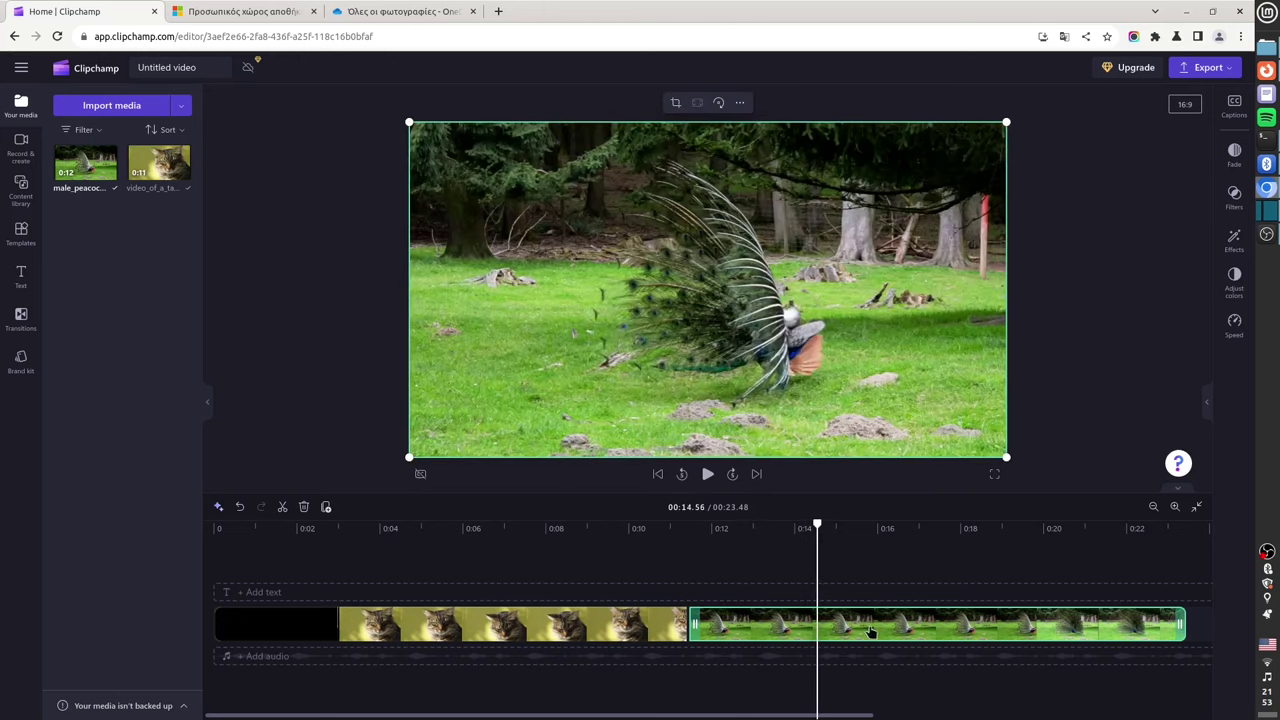
- Reorder the clips so the peacock comes first with the cat directly behind it, and preview the peacock clip at about 4 seconds
left_click_drag(870, 632, 736, 627)
left_click_drag(490, 624, 570, 695)
left_click_drag(910, 604, 427, 601)
left_click_drag(412, 645, 842, 610)
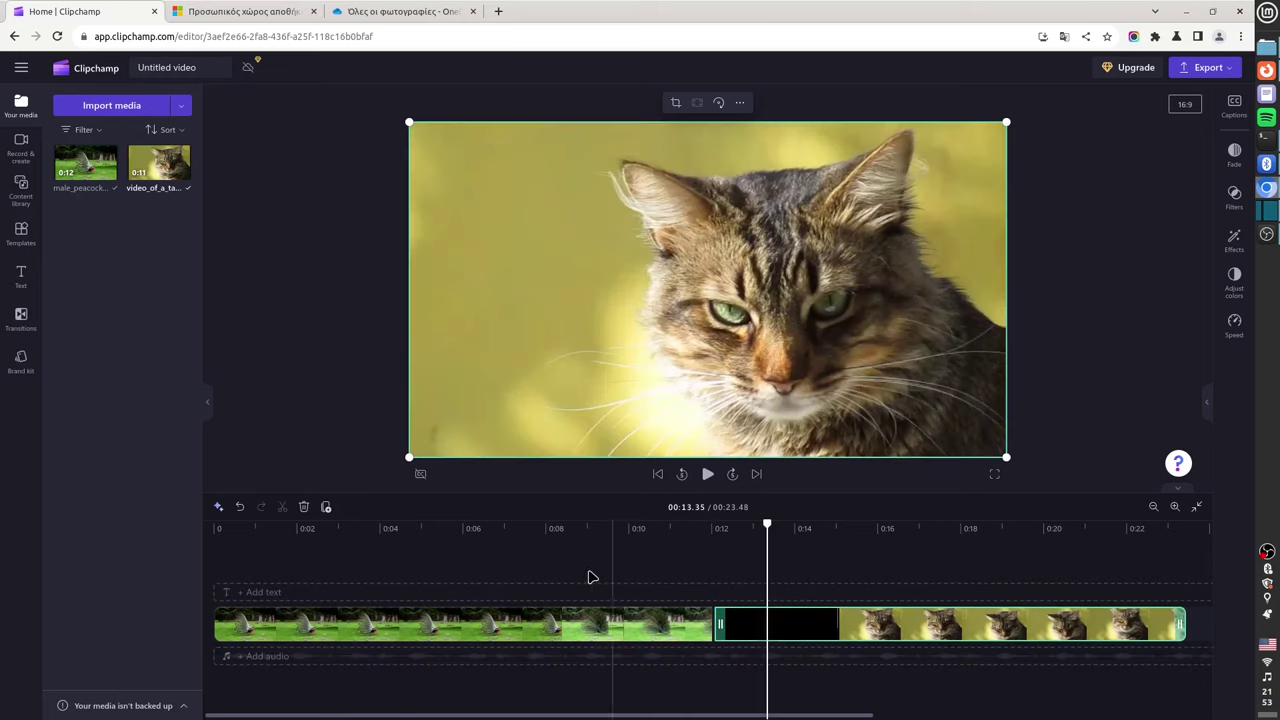
left_click(581, 620)
left_click(519, 620)
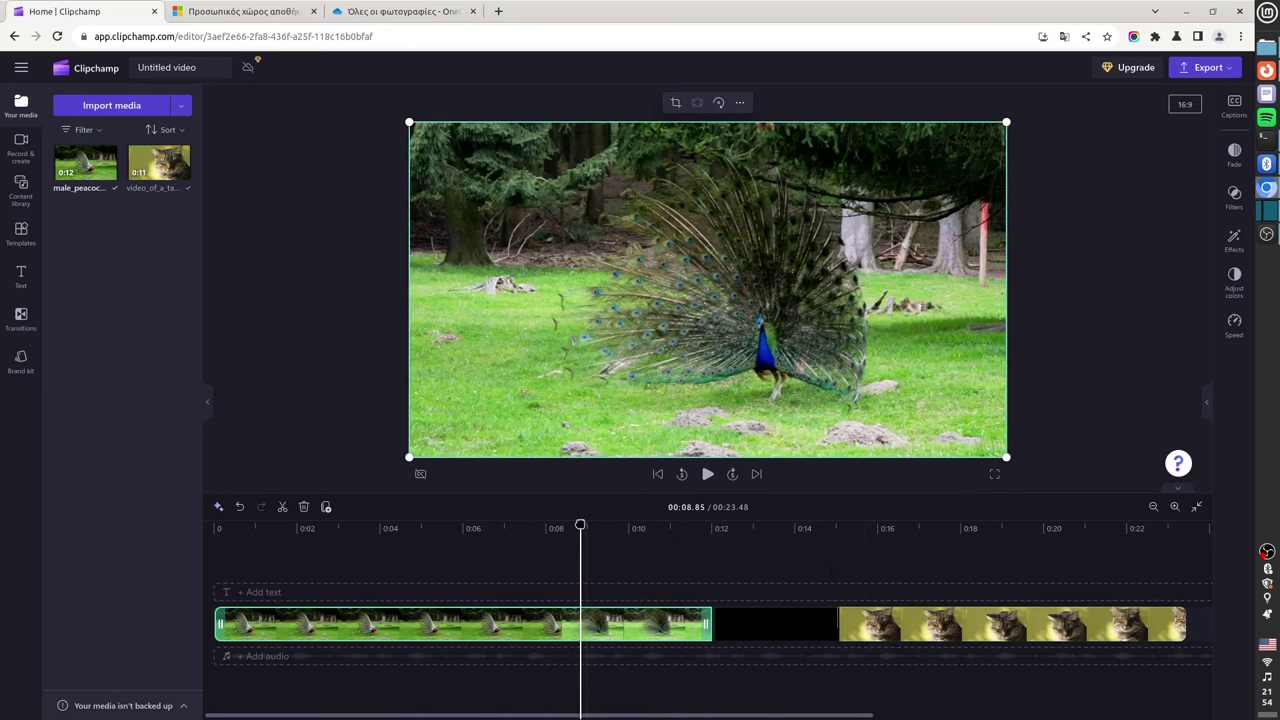
left_click(580, 525)
left_click_drag(580, 525, 376, 555)
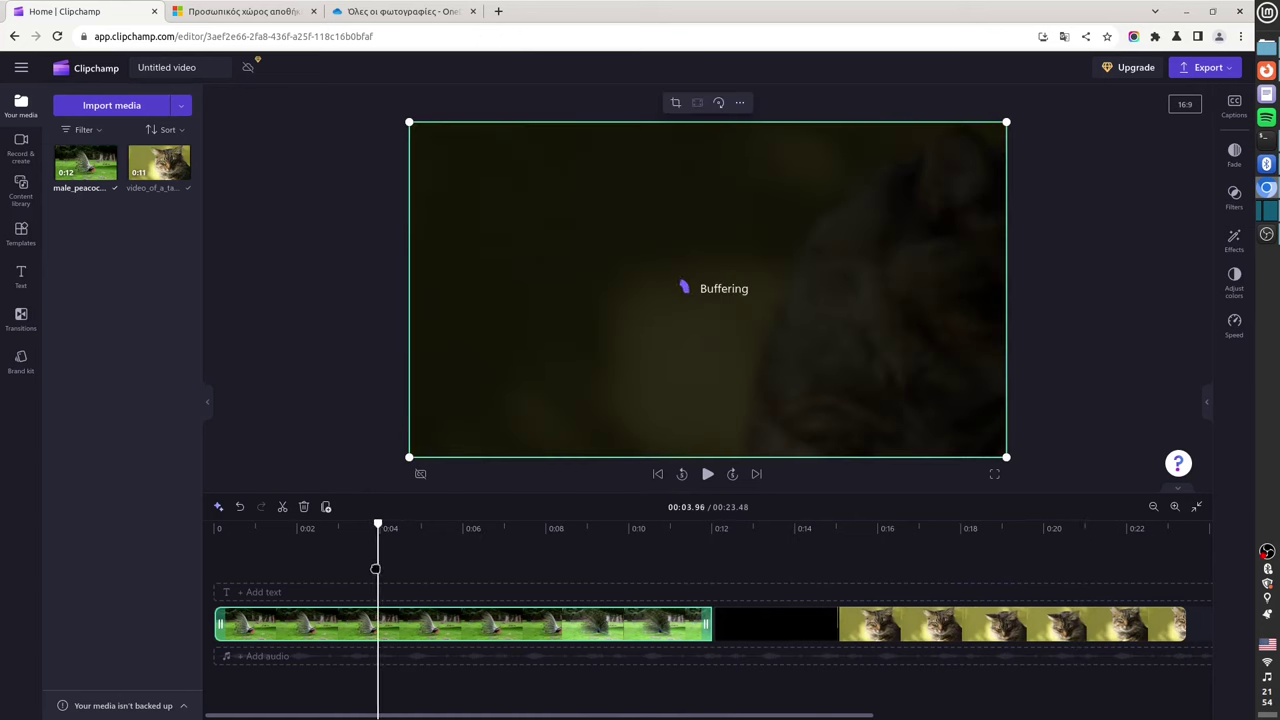
- Try trimming the peacock clip to run from about 3 to 10 seconds, and undo both trims
left_click_drag(216, 624, 344, 626)
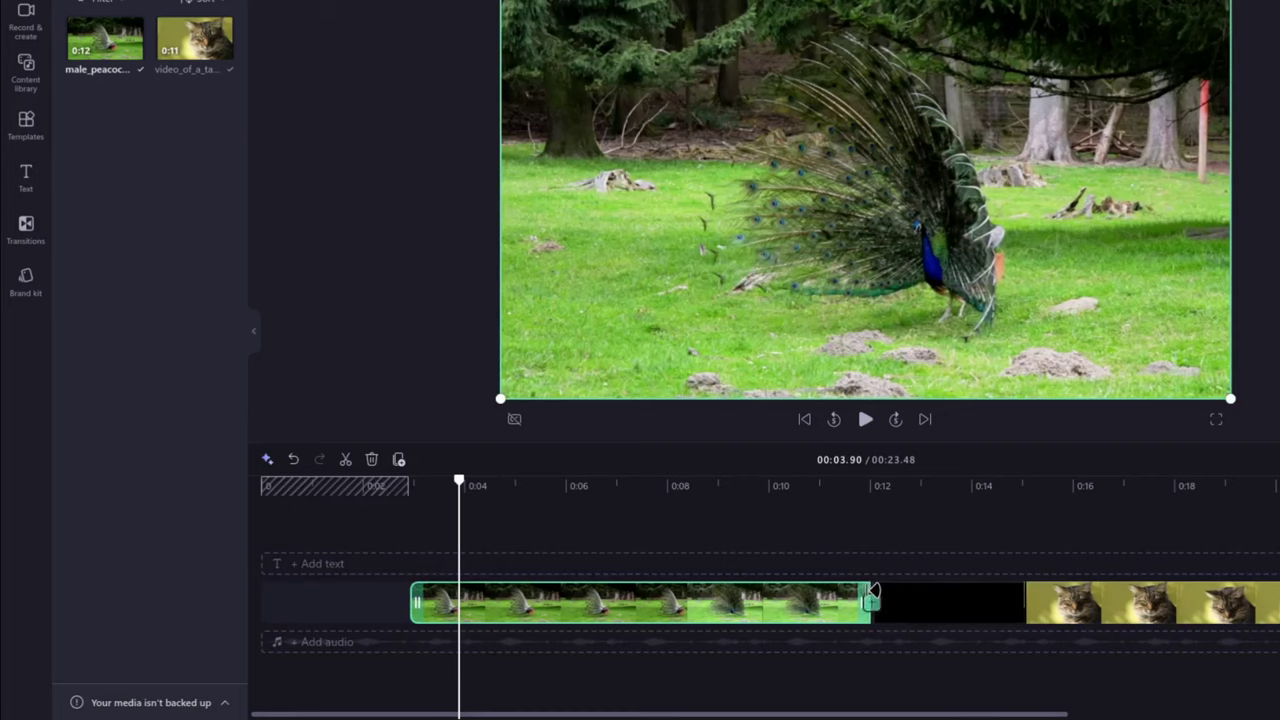
left_click_drag(869, 592, 765, 595)
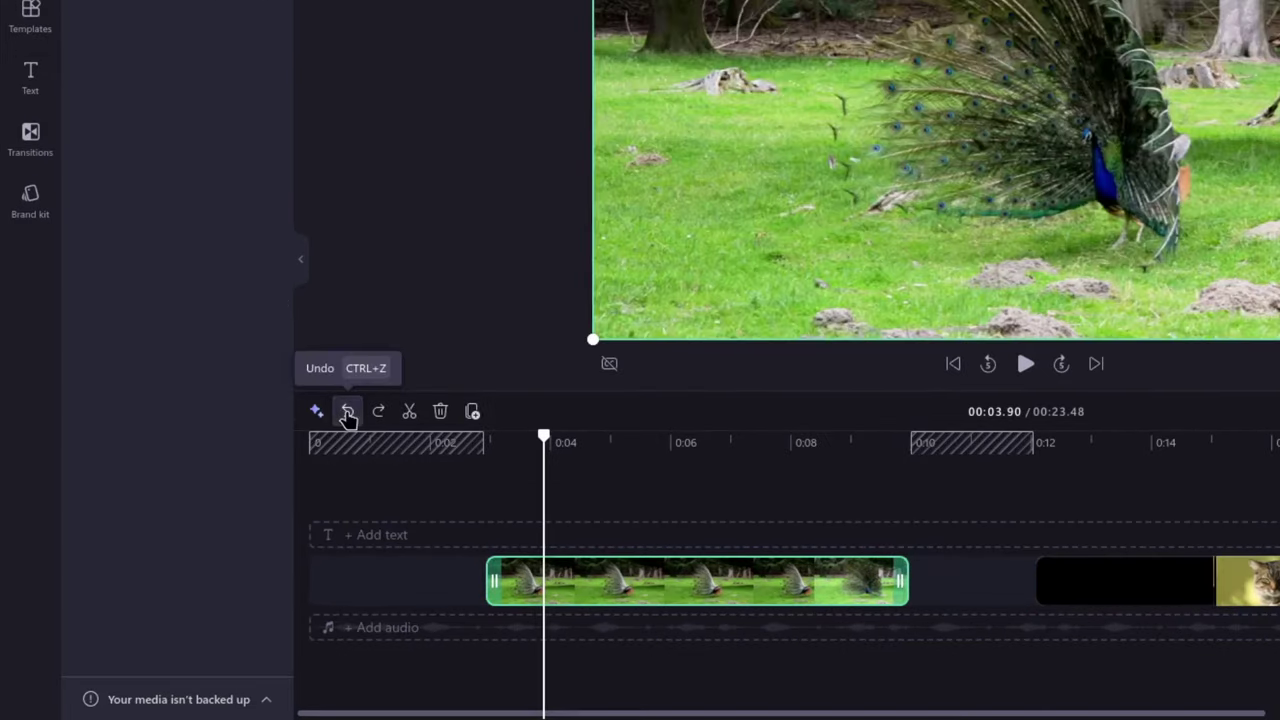
left_click(347, 414)
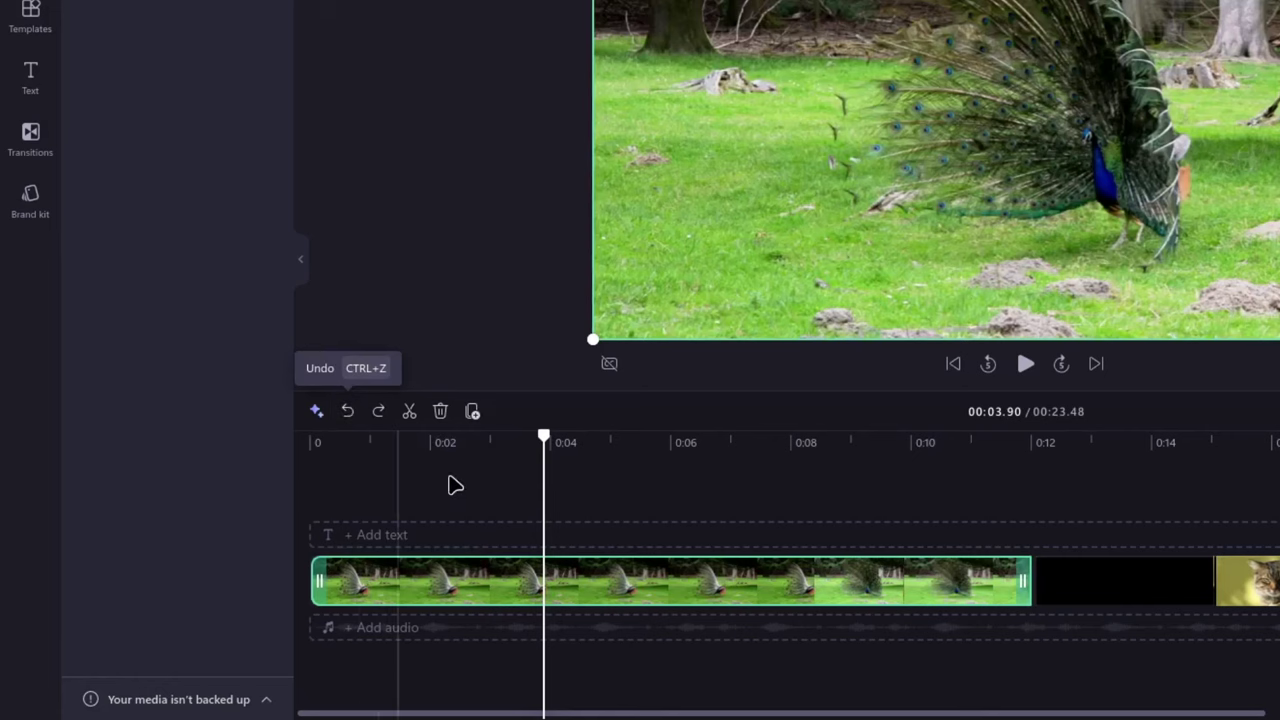
- Split the peacock clip at 00:02.71
left_click_drag(542, 450, 471, 482)
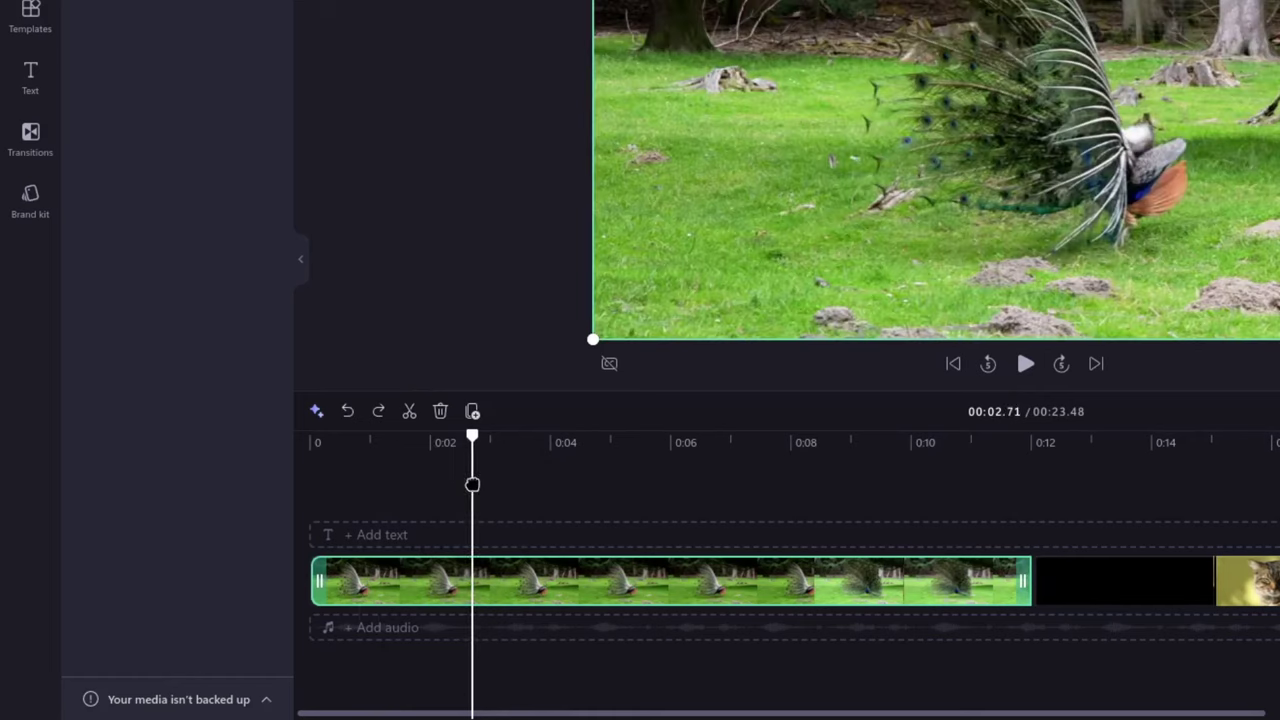
left_click(409, 412)
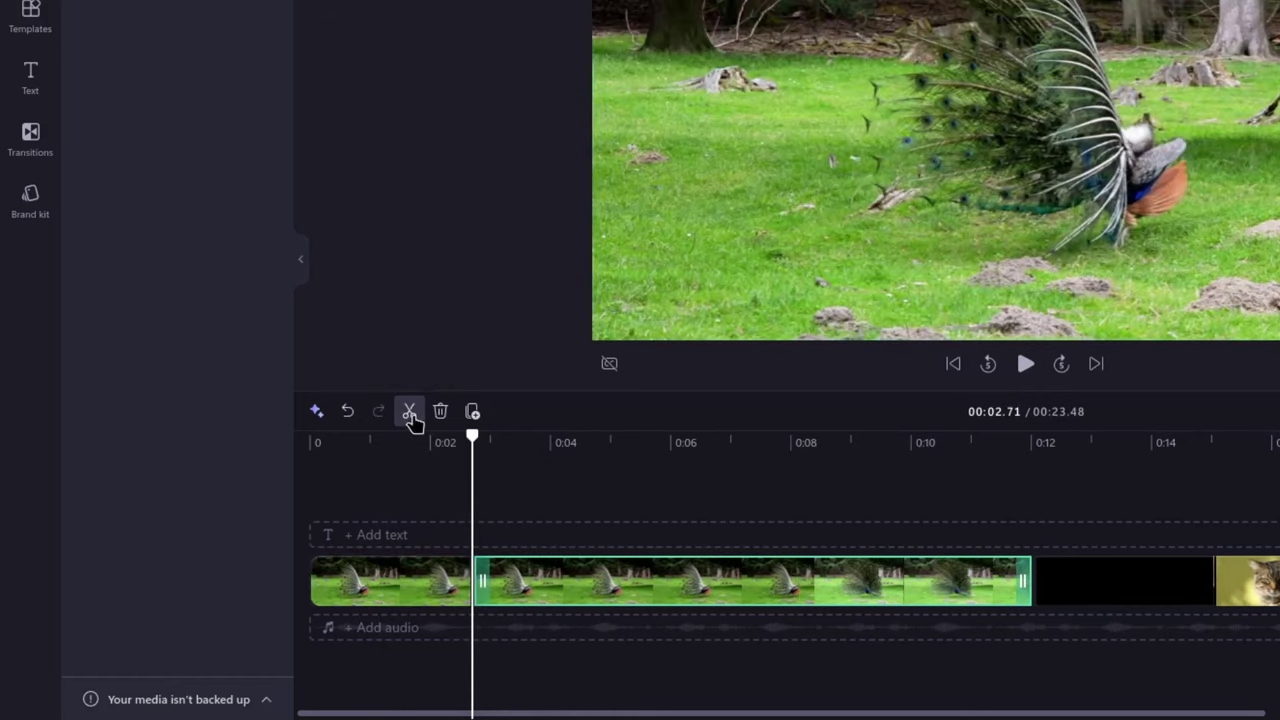
- Delete the part of the peacock clip before the split and move the remaining part to the start of the timeline
left_click(423, 583)
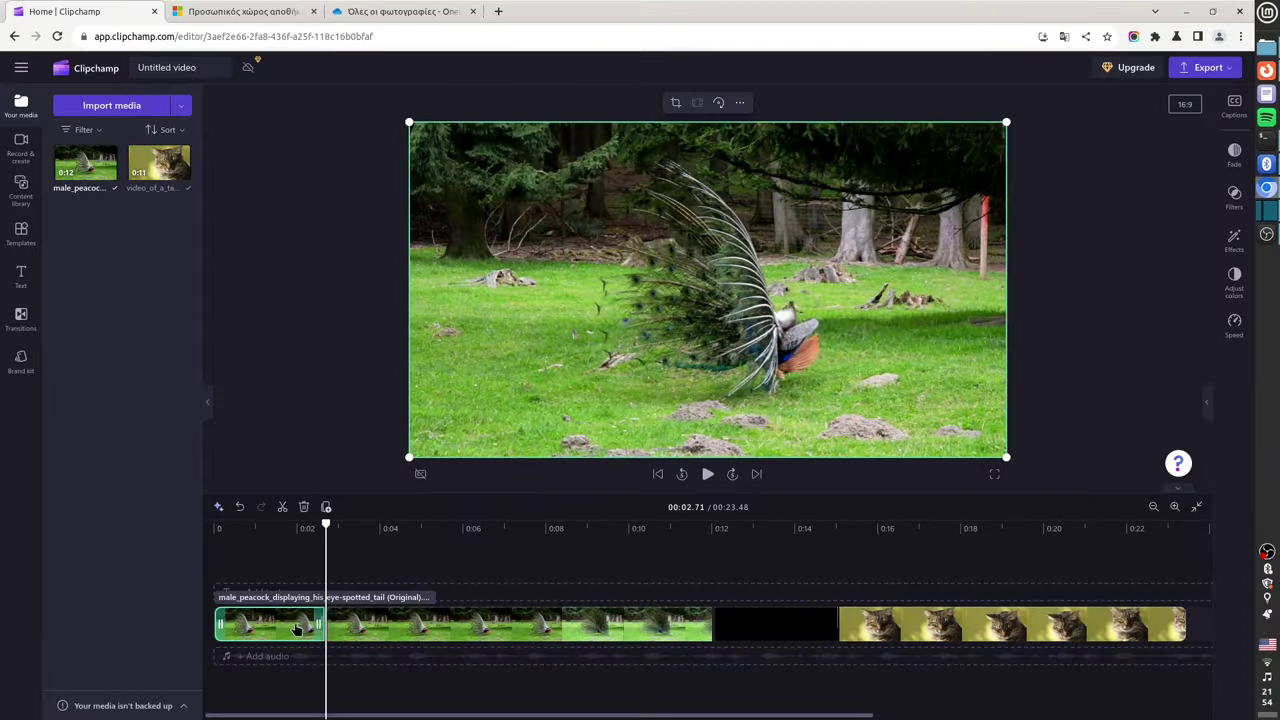
right_click(288, 622)
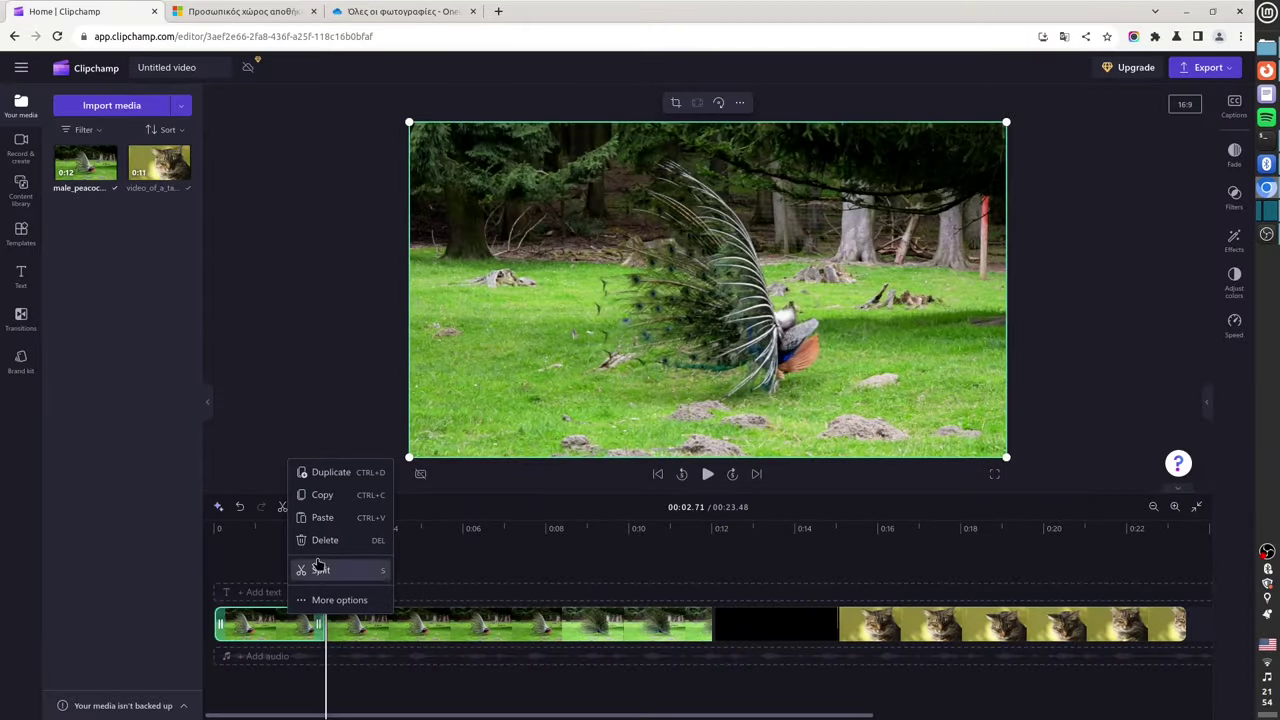
left_click(267, 622)
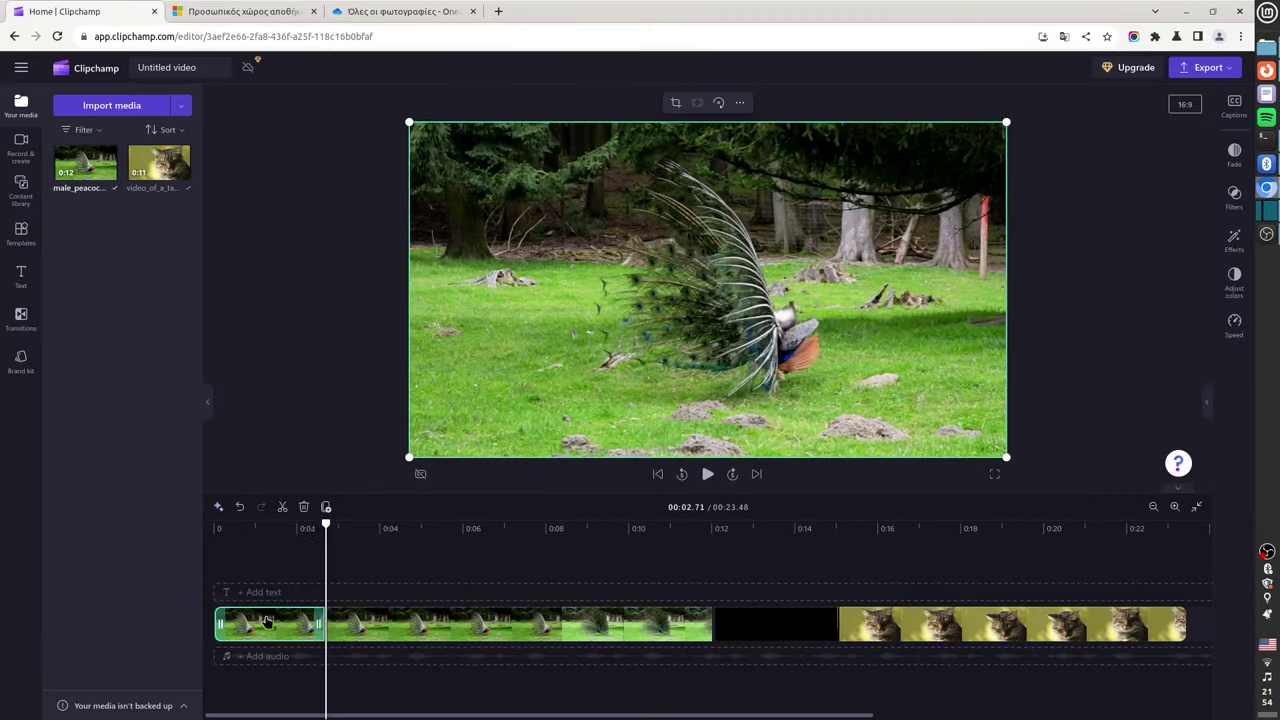
left_click(304, 507)
left_click_drag(447, 623, 333, 624)
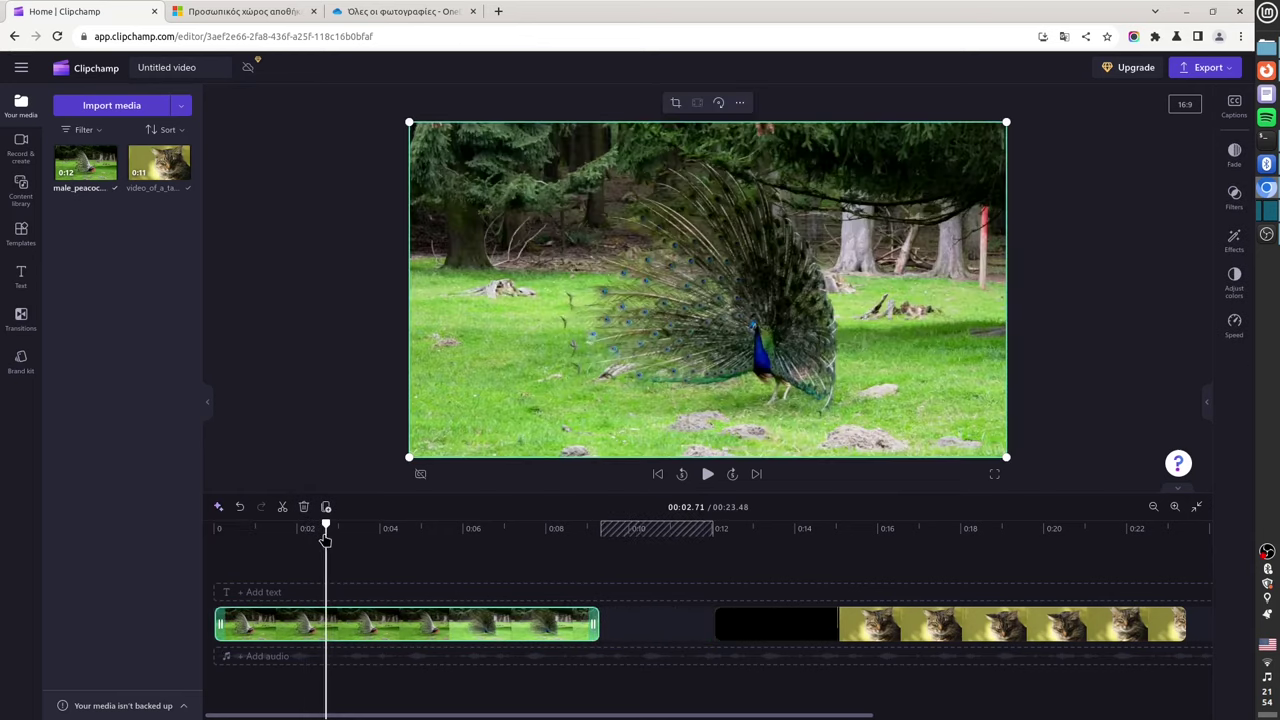
- Split the peacock clip at 00:06.04 and delete the part after the split
left_click(384, 545)
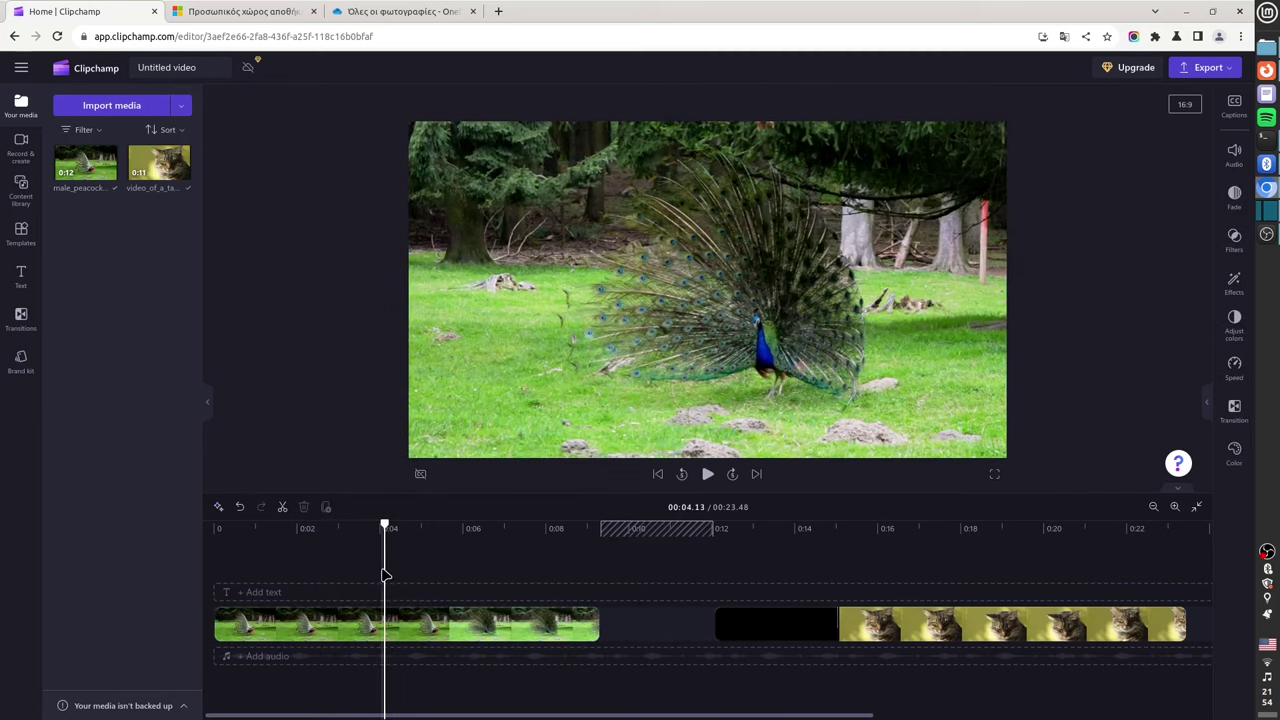
left_click_drag(385, 571, 455, 571)
key("Right")
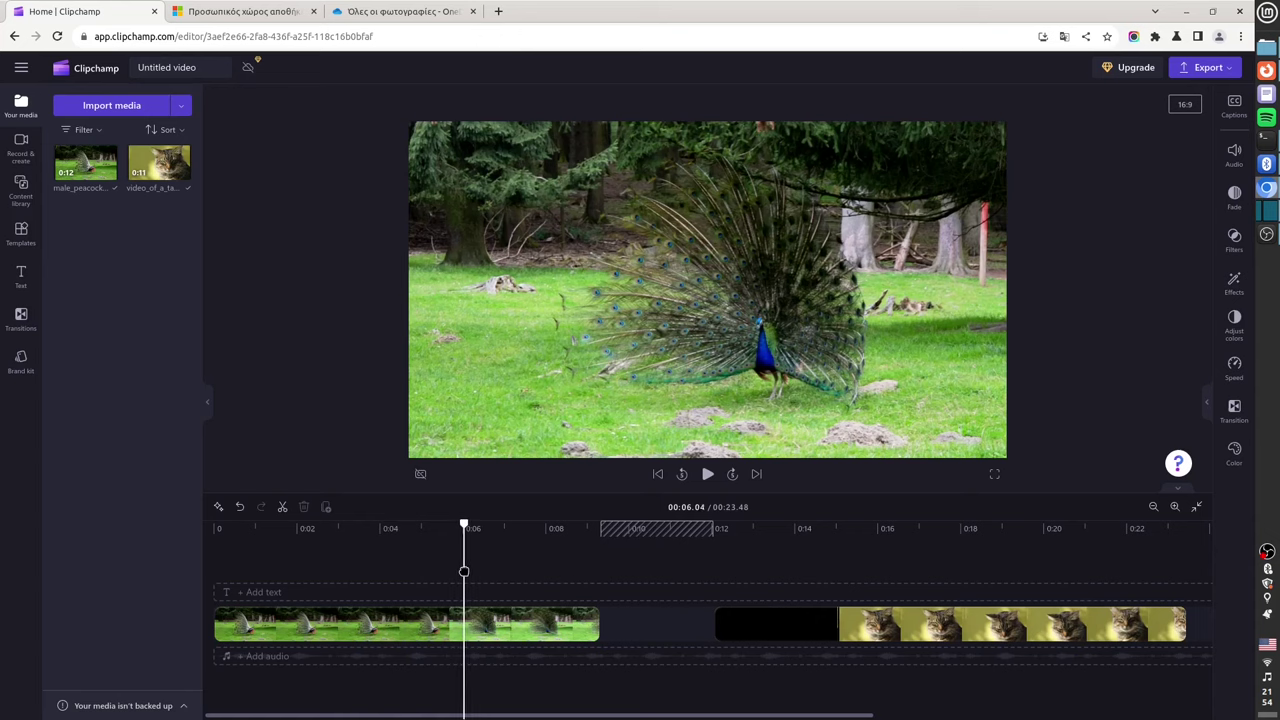
left_click(284, 510)
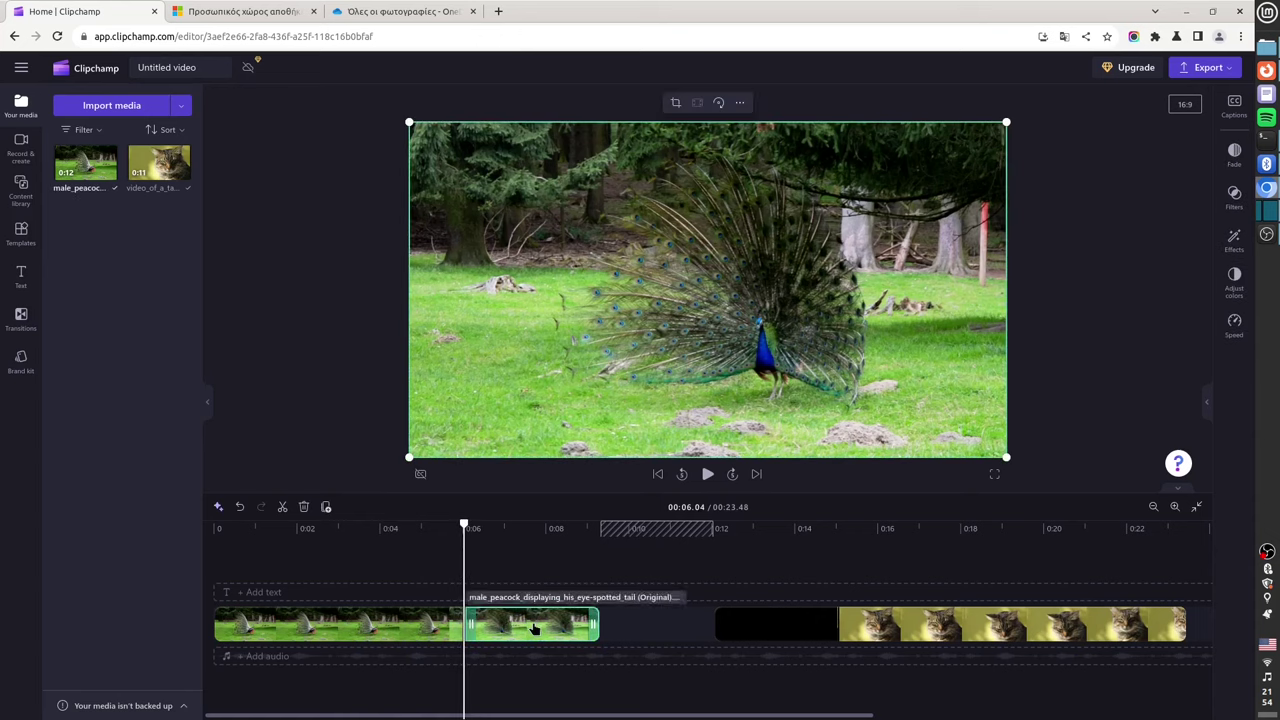
left_click(304, 507)
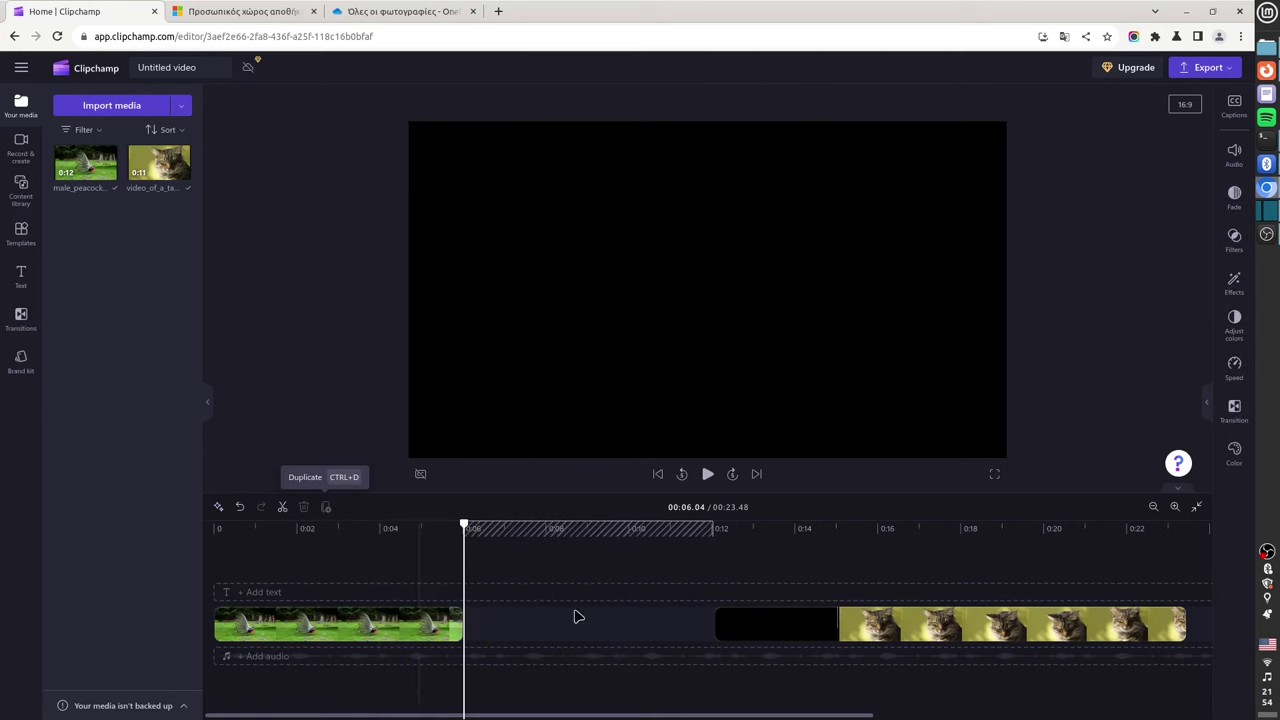
- Move the cat clip directly behind the shortened peacock clip and preview it at 00:09.80
left_click(845, 635)
left_click_drag(845, 635, 632, 630)
left_click(622, 576)
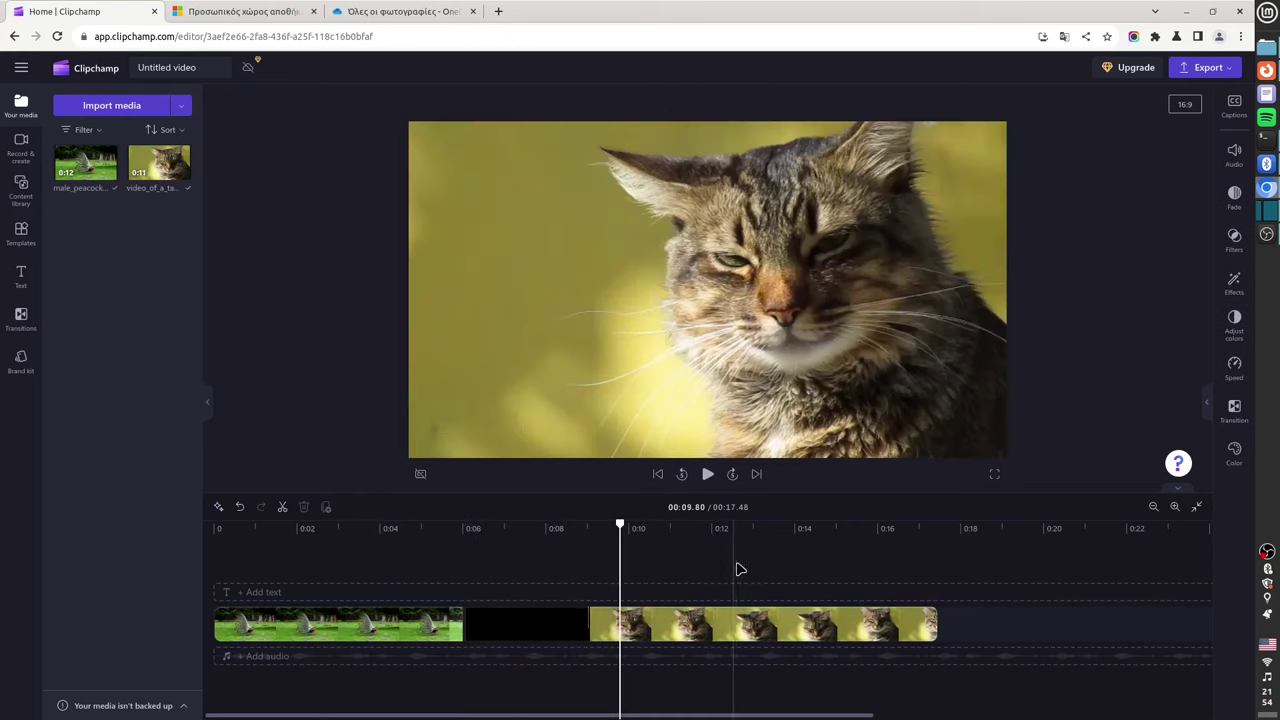
- Trim the end of the cat clip to 00:11.13 and preview the remaining footage back to about 8.4 seconds
left_click(936, 623)
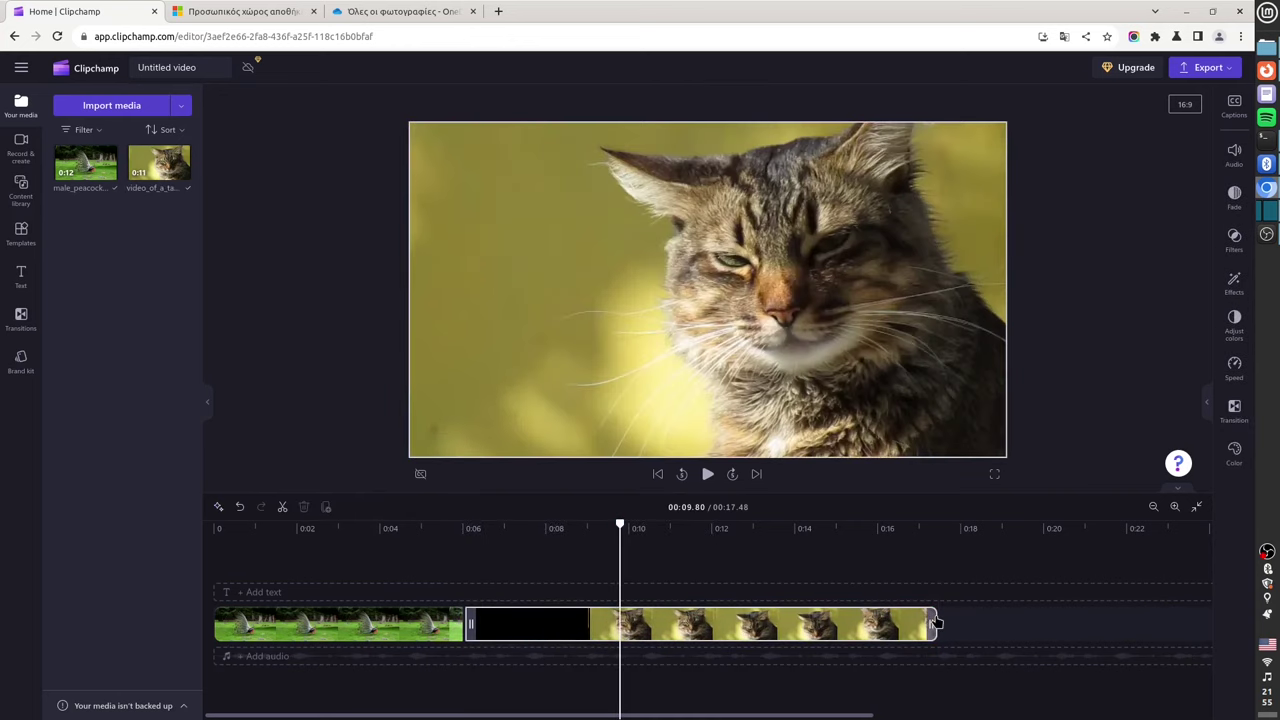
left_click_drag(938, 620, 670, 626)
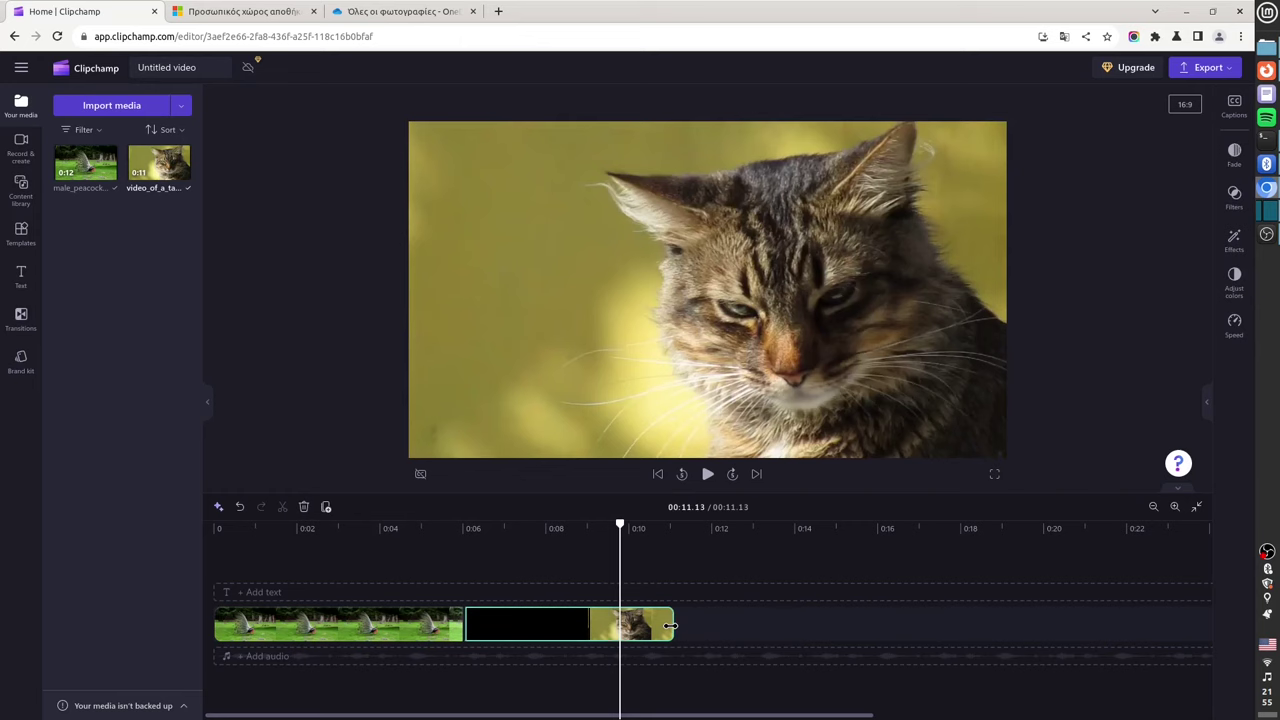
left_click(668, 529)
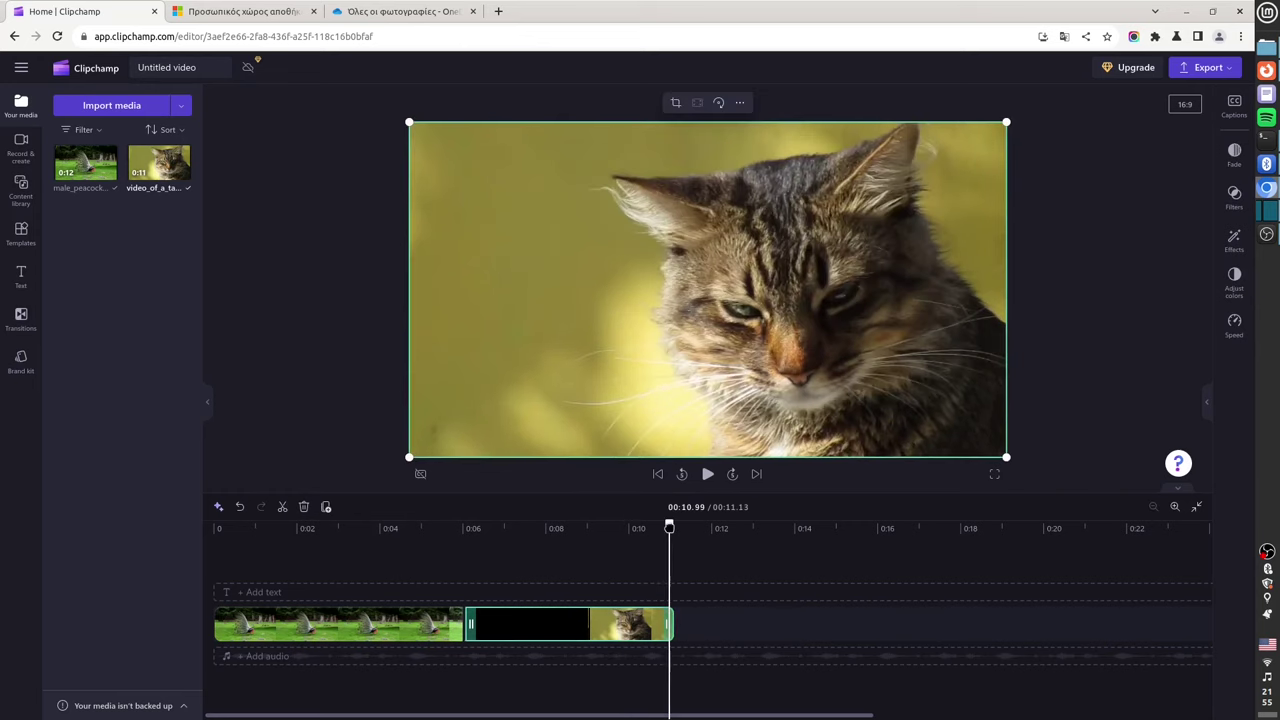
left_click(670, 529)
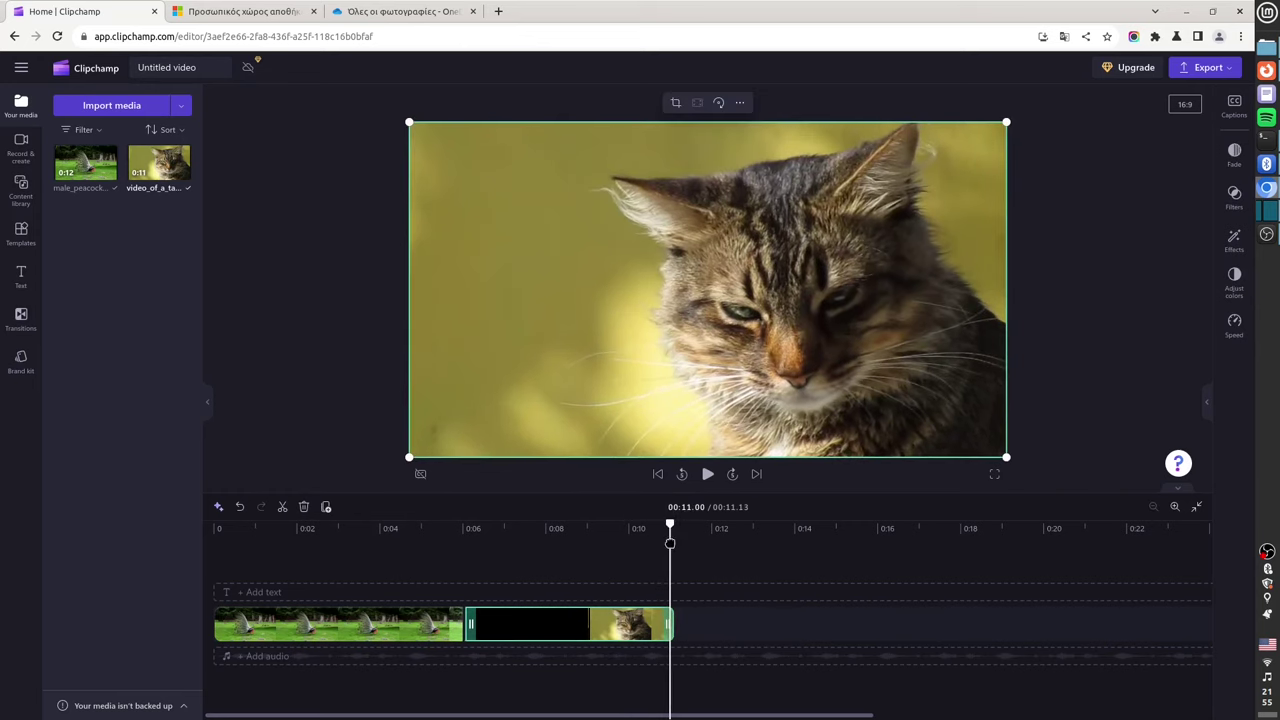
left_click_drag(649, 545, 561, 547)
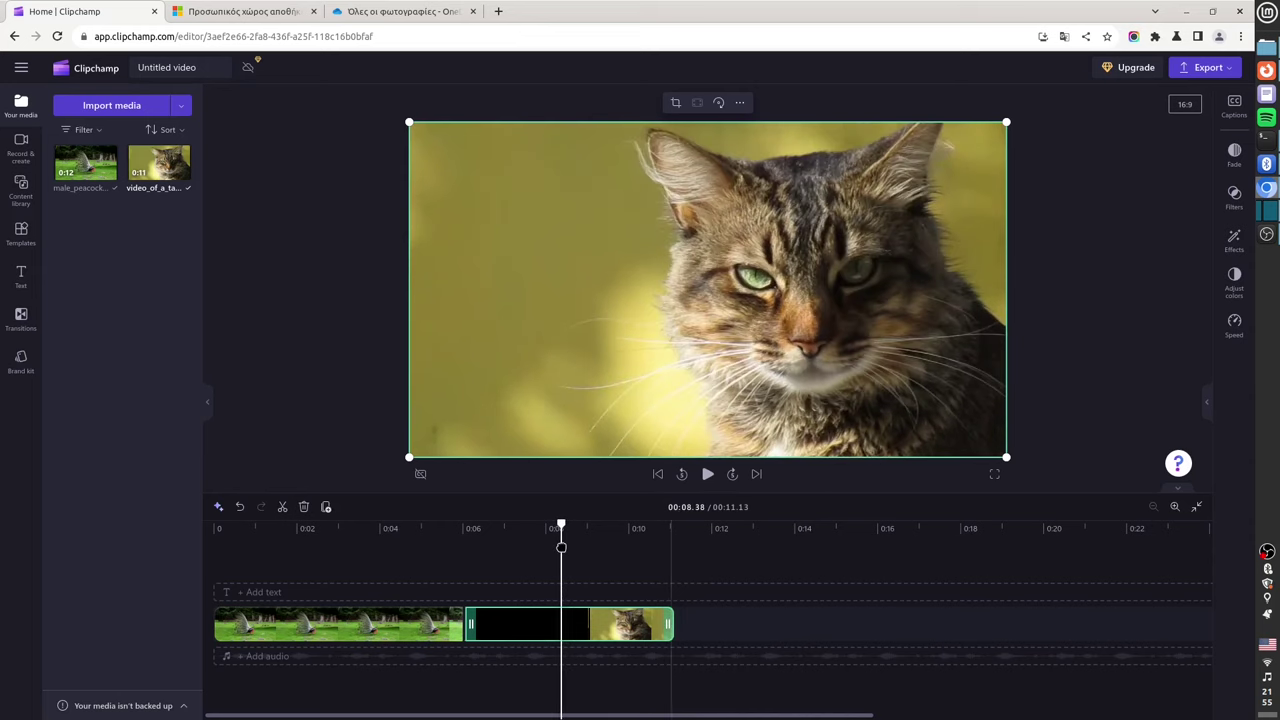
- Fit the whole video into the timeline view and play it briefly from 00:08.38
left_click(1175, 507)
left_click(1175, 507)
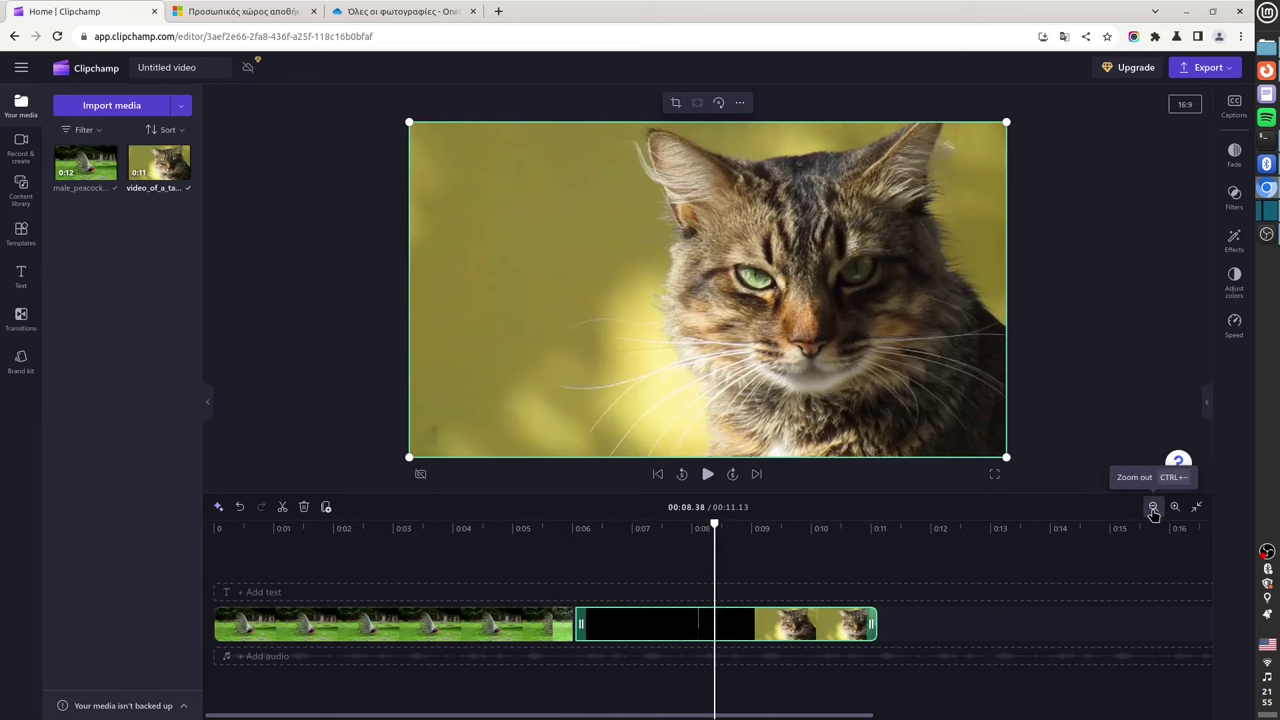
left_click(1153, 507)
left_click(1196, 507)
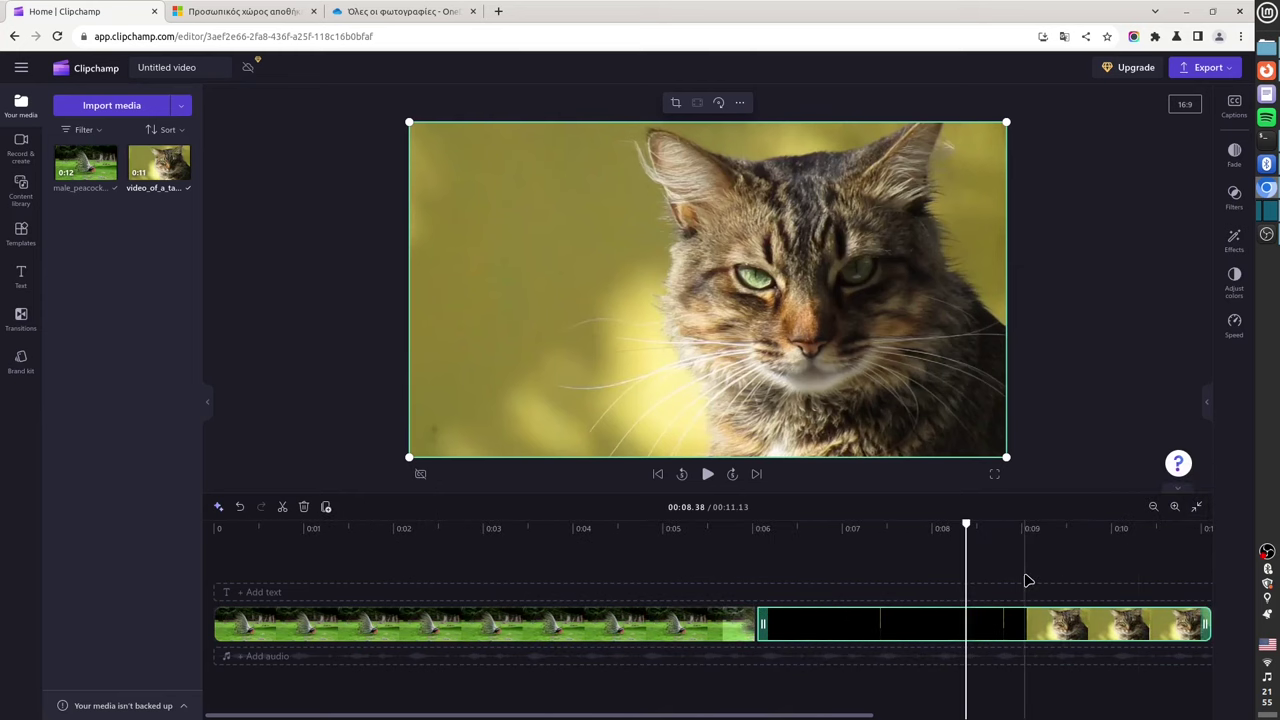
left_click(711, 586)
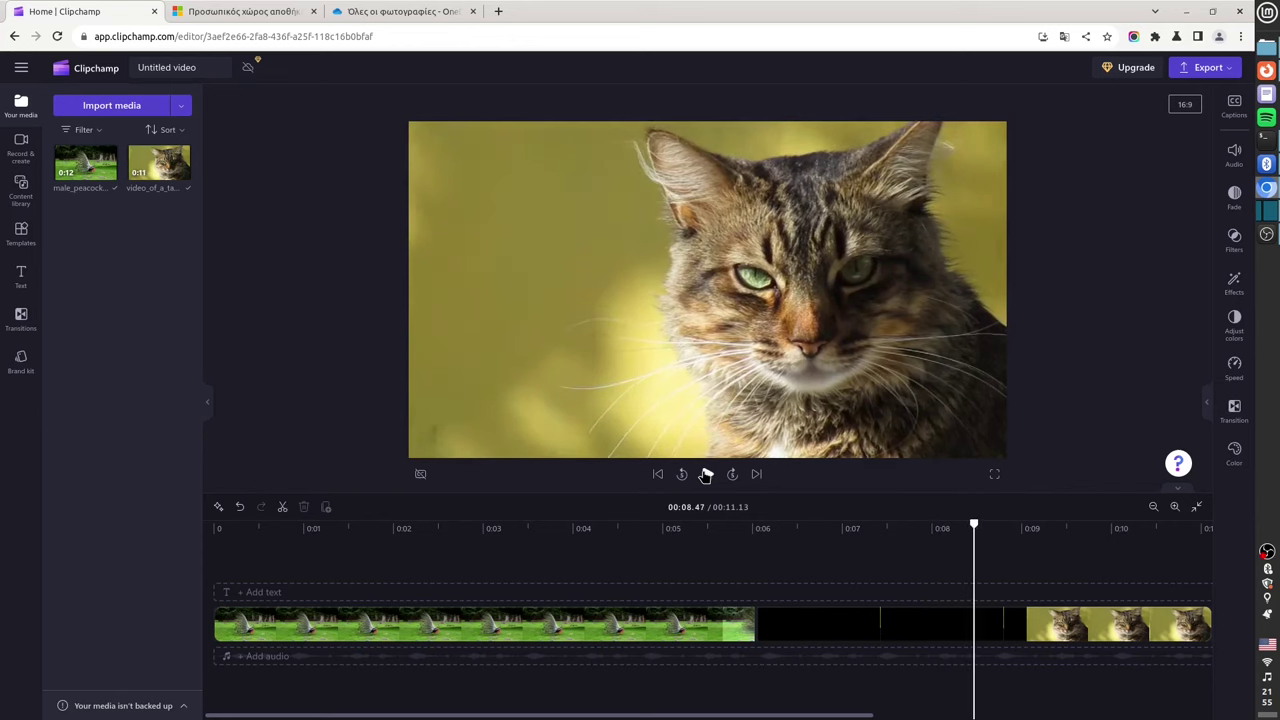
- Add a transition between the peacock and cat clips and open its transition options
left_click(820, 627)
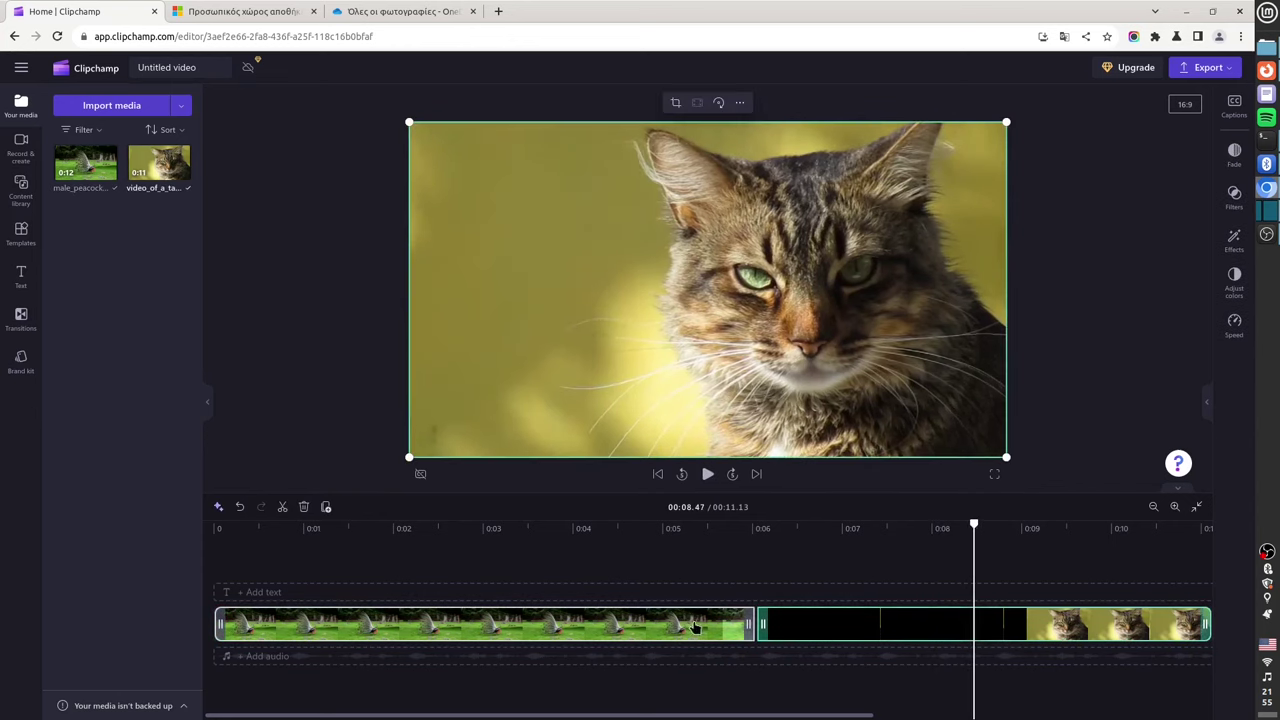
left_click(793, 626)
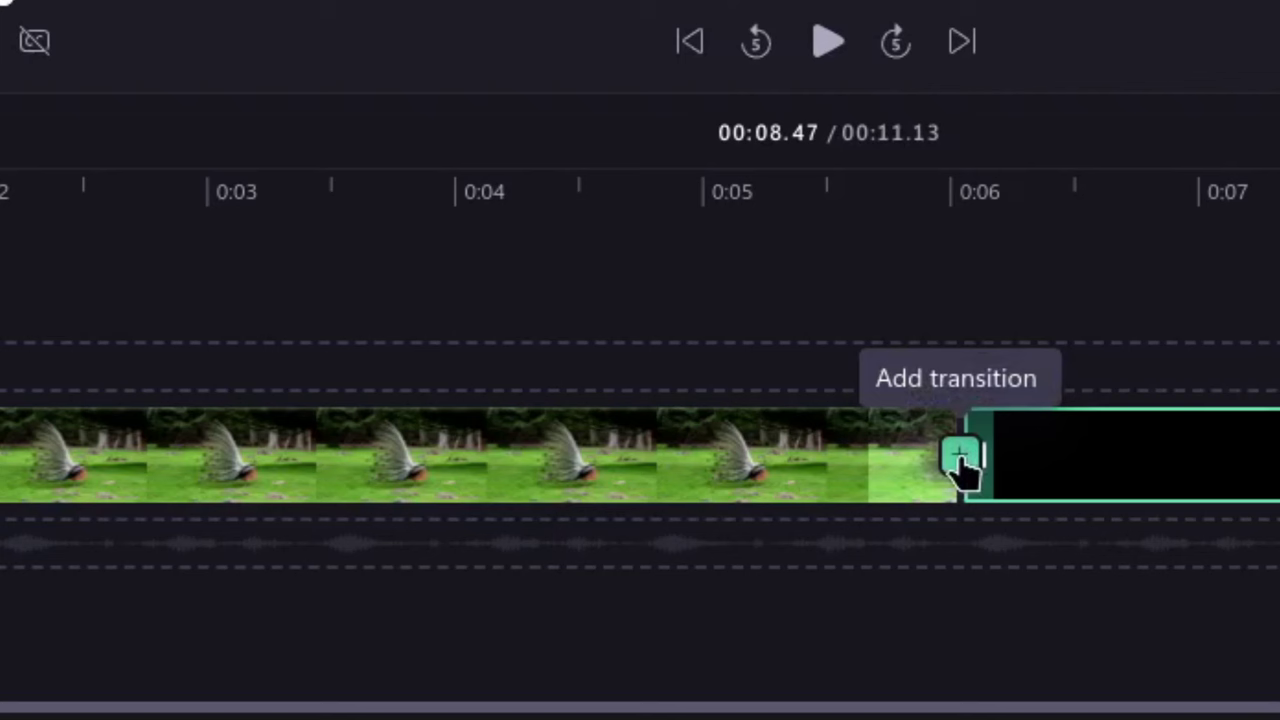
left_click(960, 460)
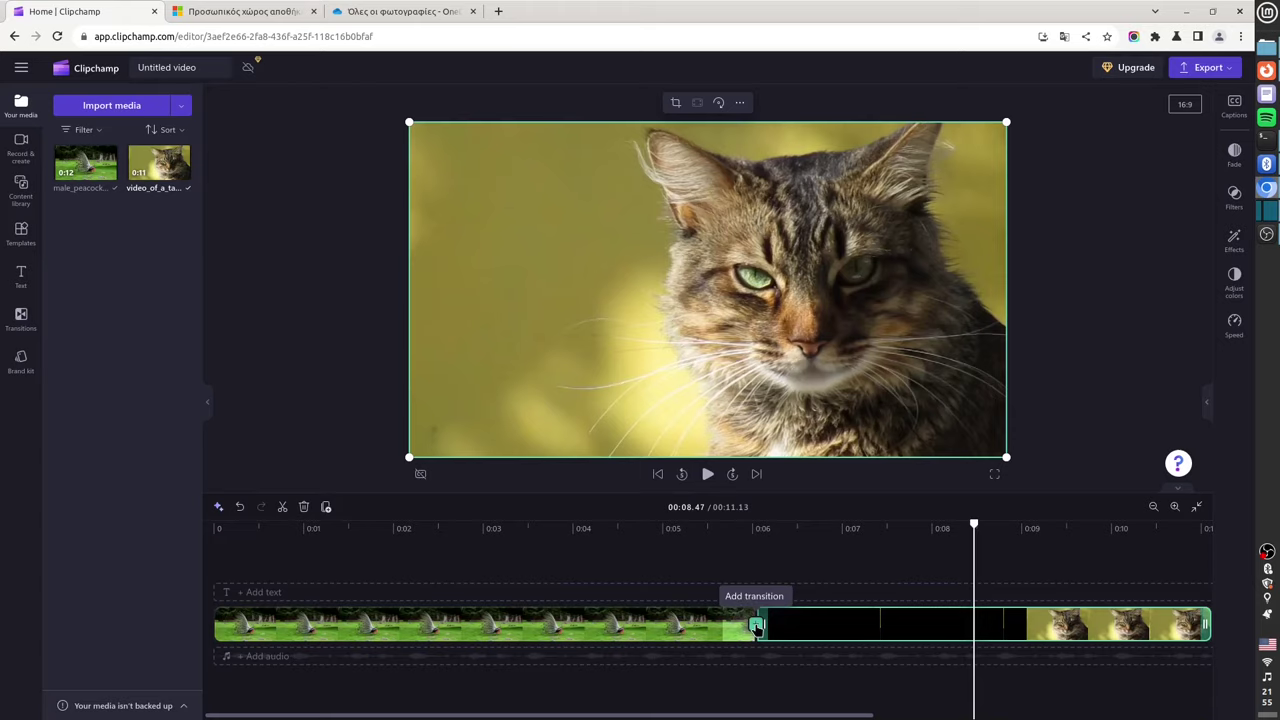
left_click(756, 626)
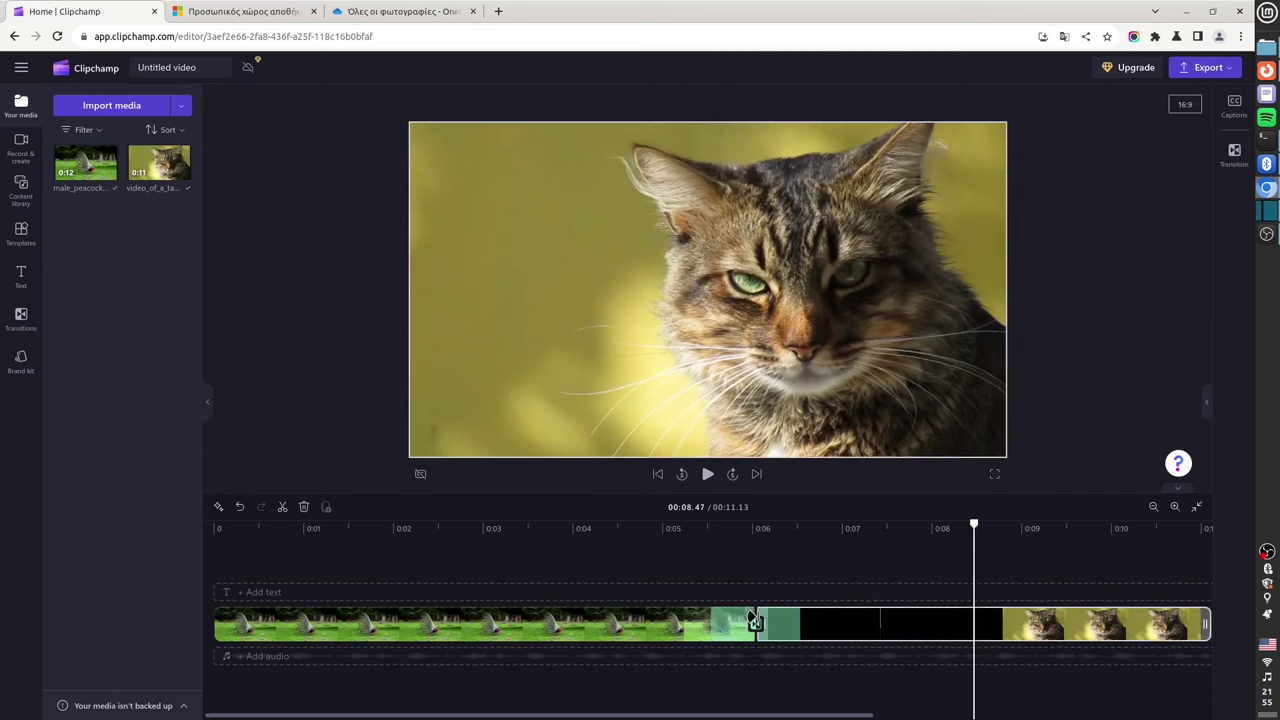
left_click(627, 624)
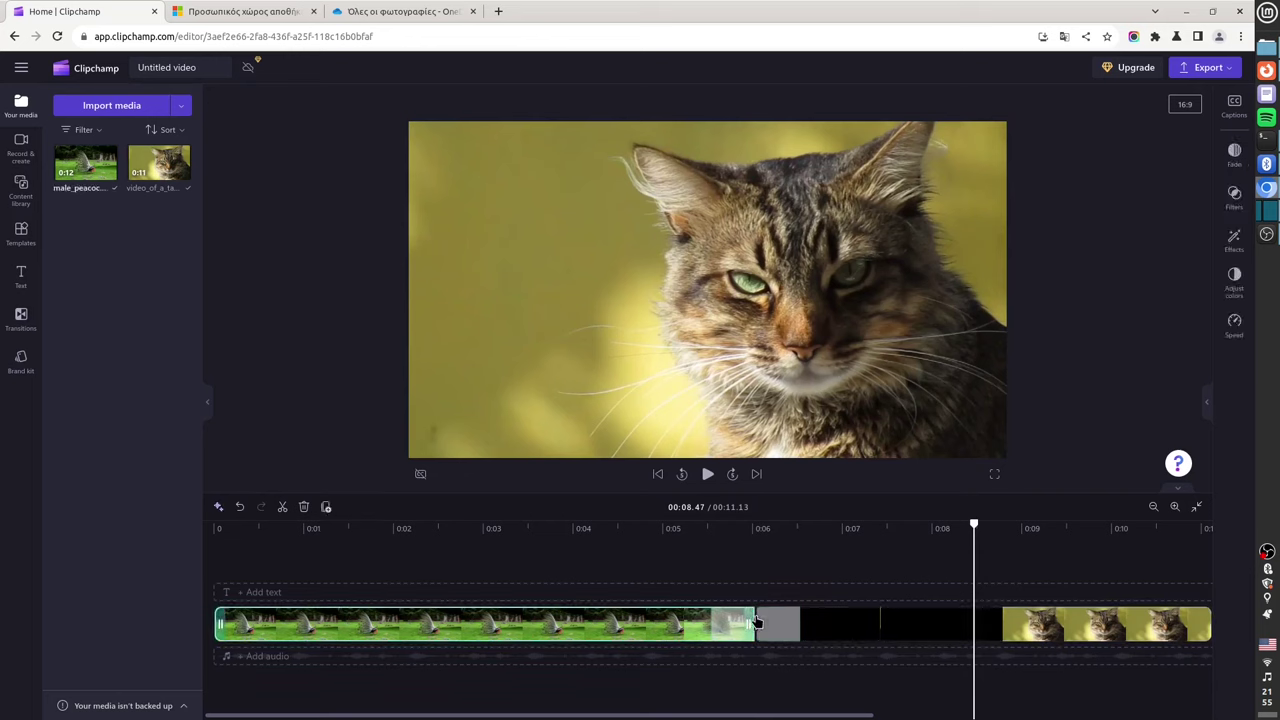
left_click_drag(752, 617, 757, 622)
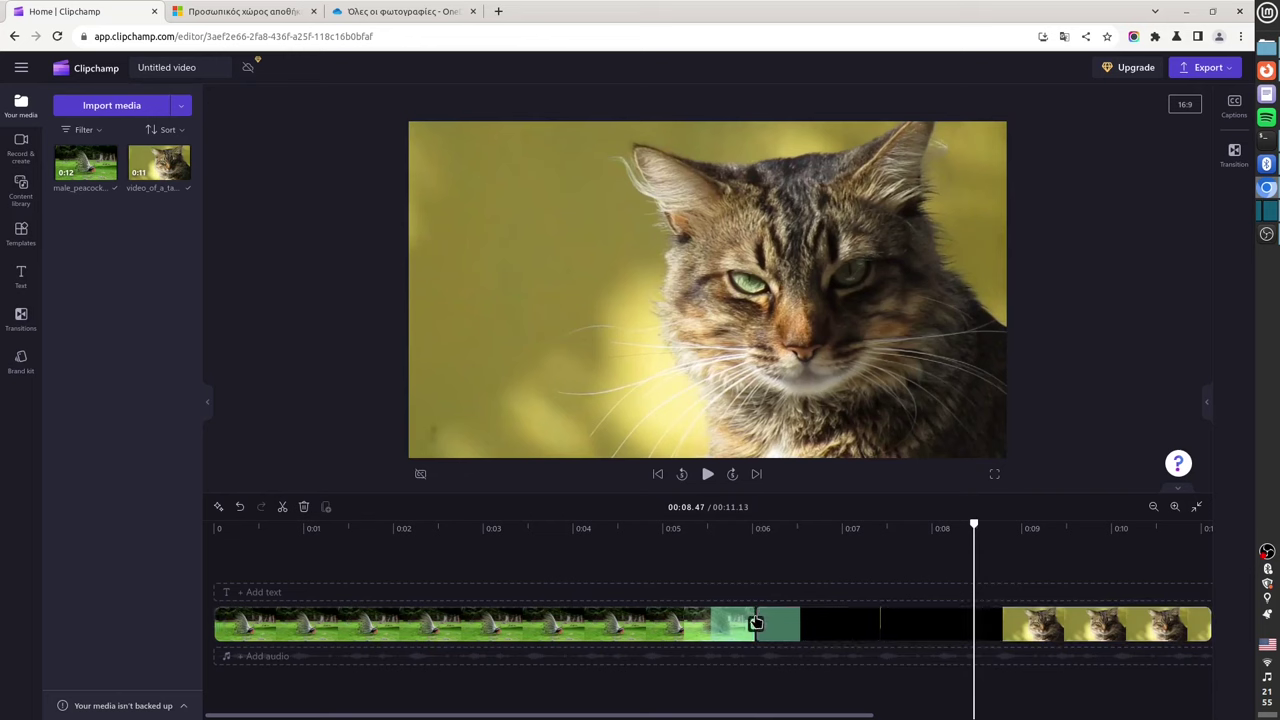
left_click(1235, 152)
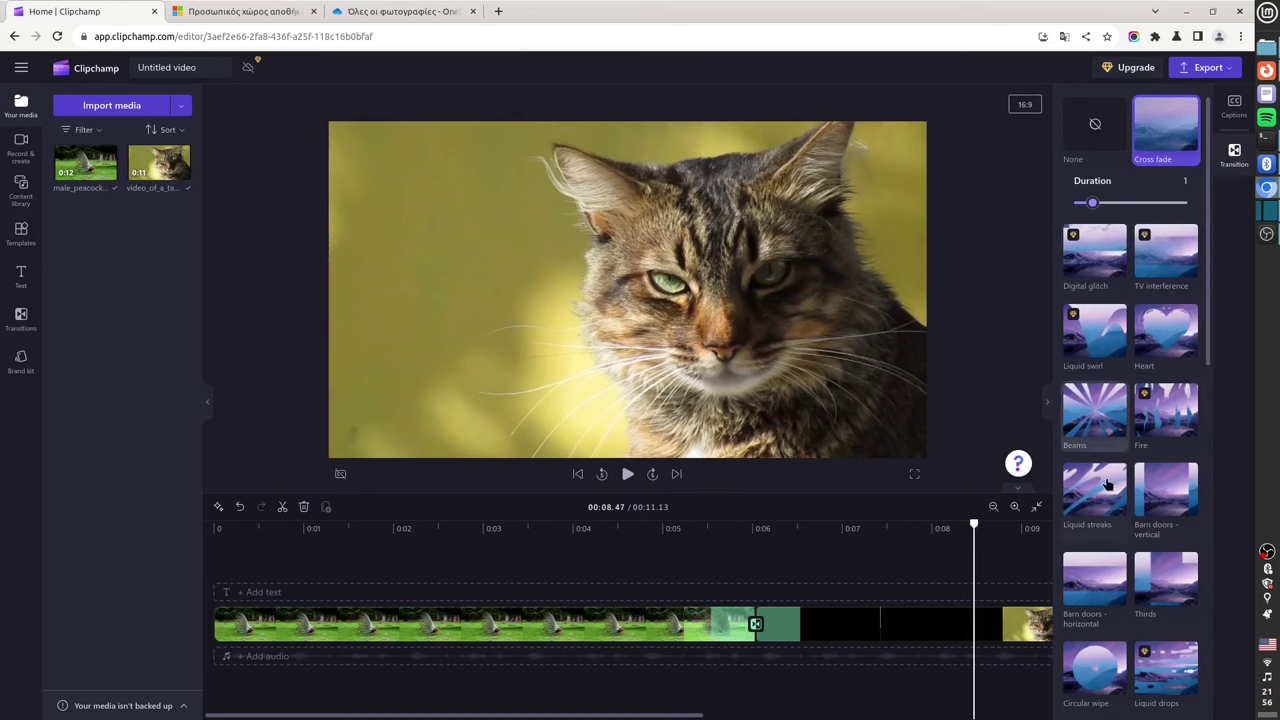
- Try the Barn doors - horizontal transition between the two clips and play it from 00:05.46
left_click(1093, 583)
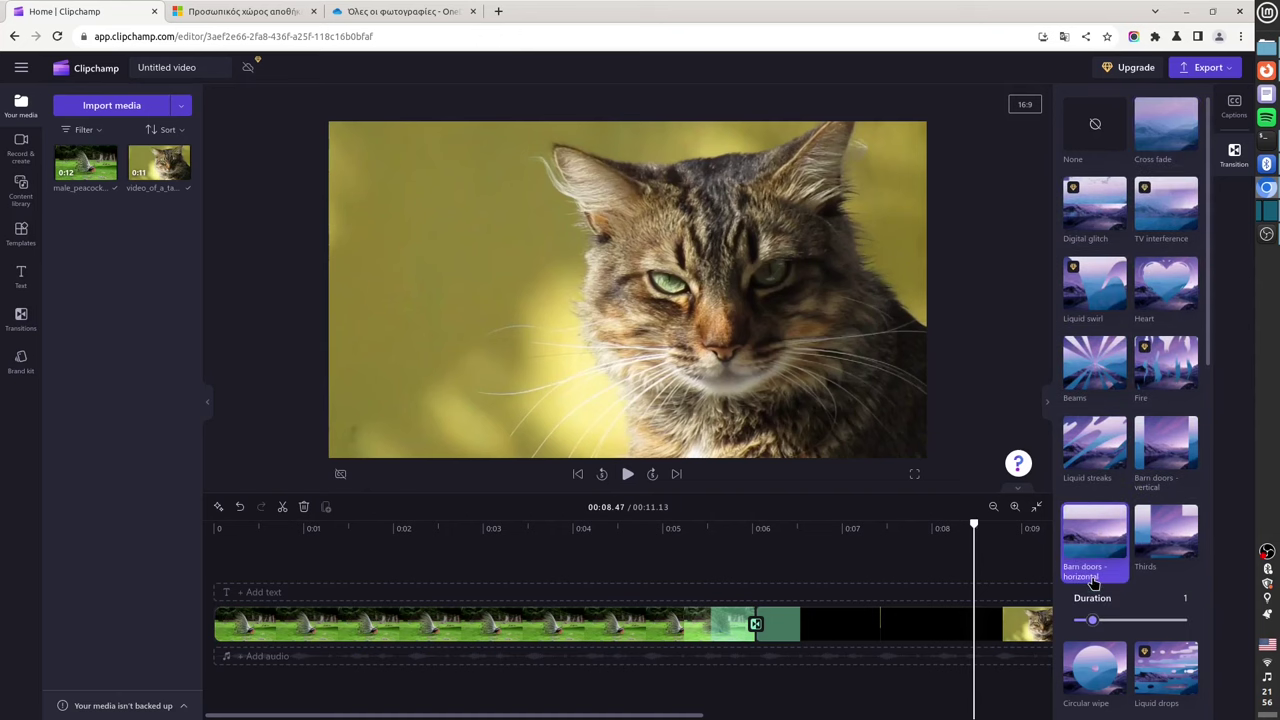
left_click(704, 580)
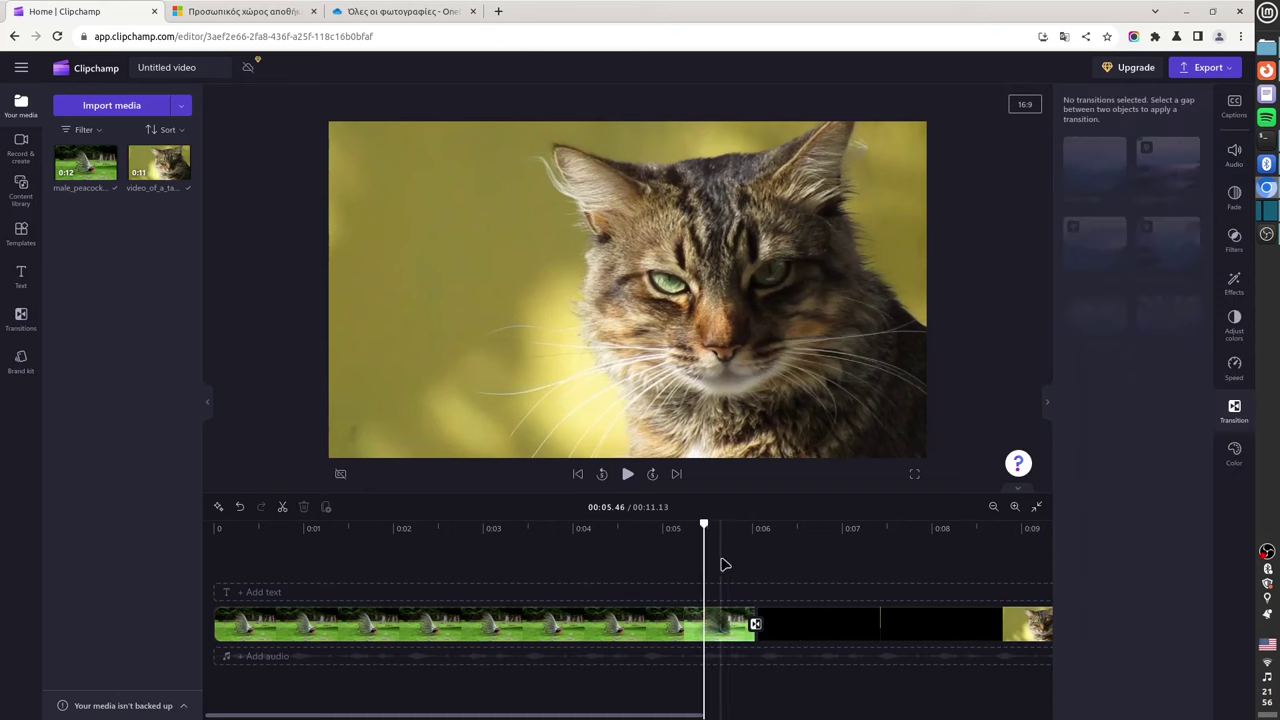
left_click(627, 474)
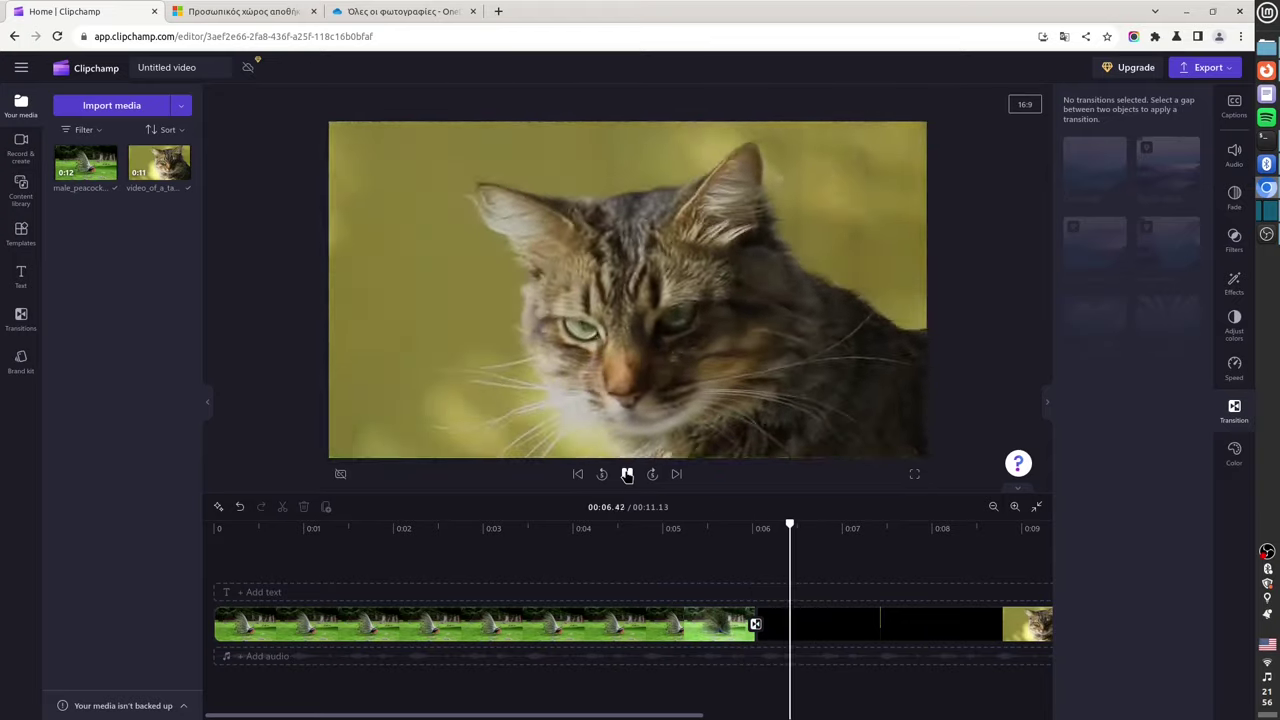
left_click(627, 474)
- Set the transition between the clips to Cross fade with a duration of 1.11
left_click(756, 625)
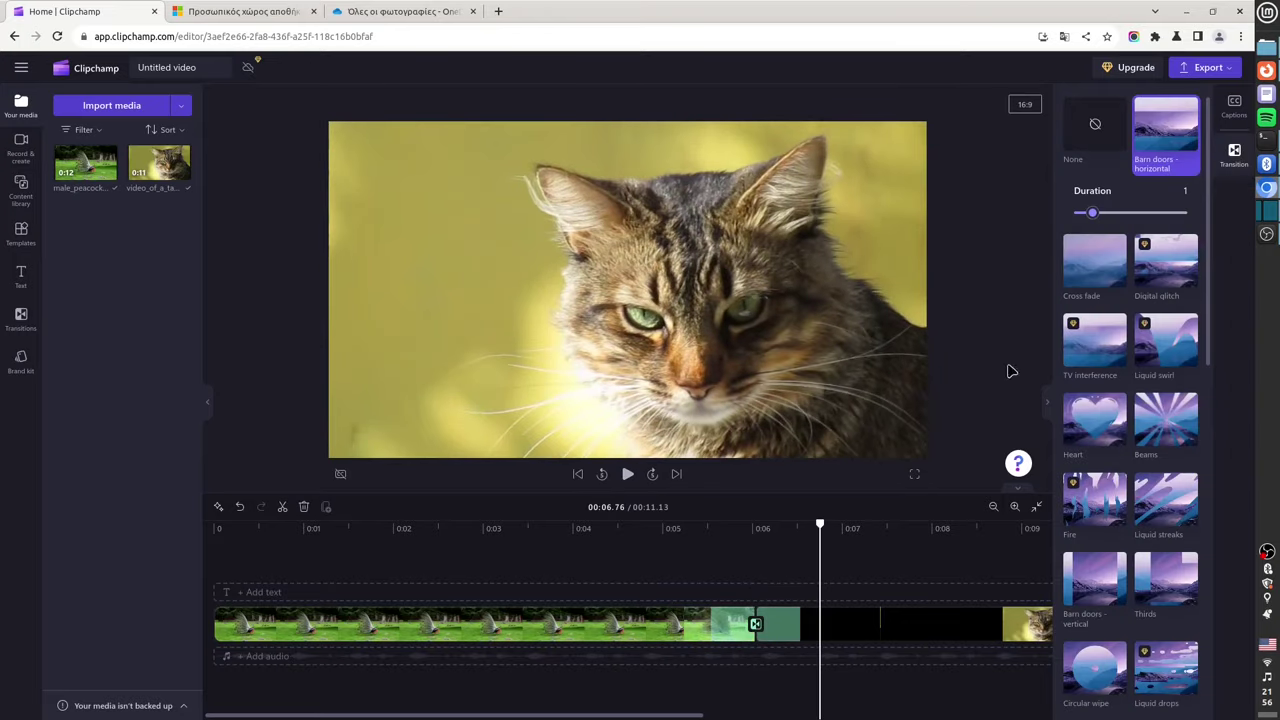
left_click(1088, 272)
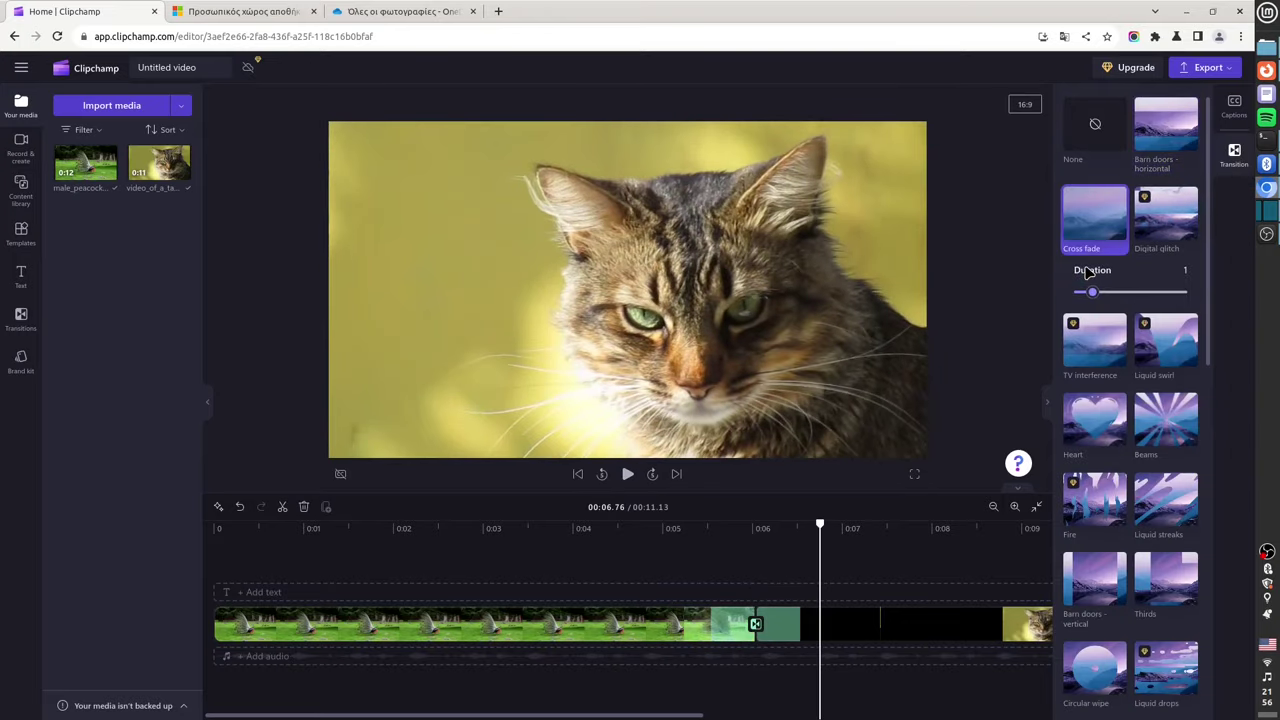
mouse_move(1094, 295)
left_mouse_down()
mouse_move(1115, 296)
mouse_move(1099, 298)
left_mouse_up()
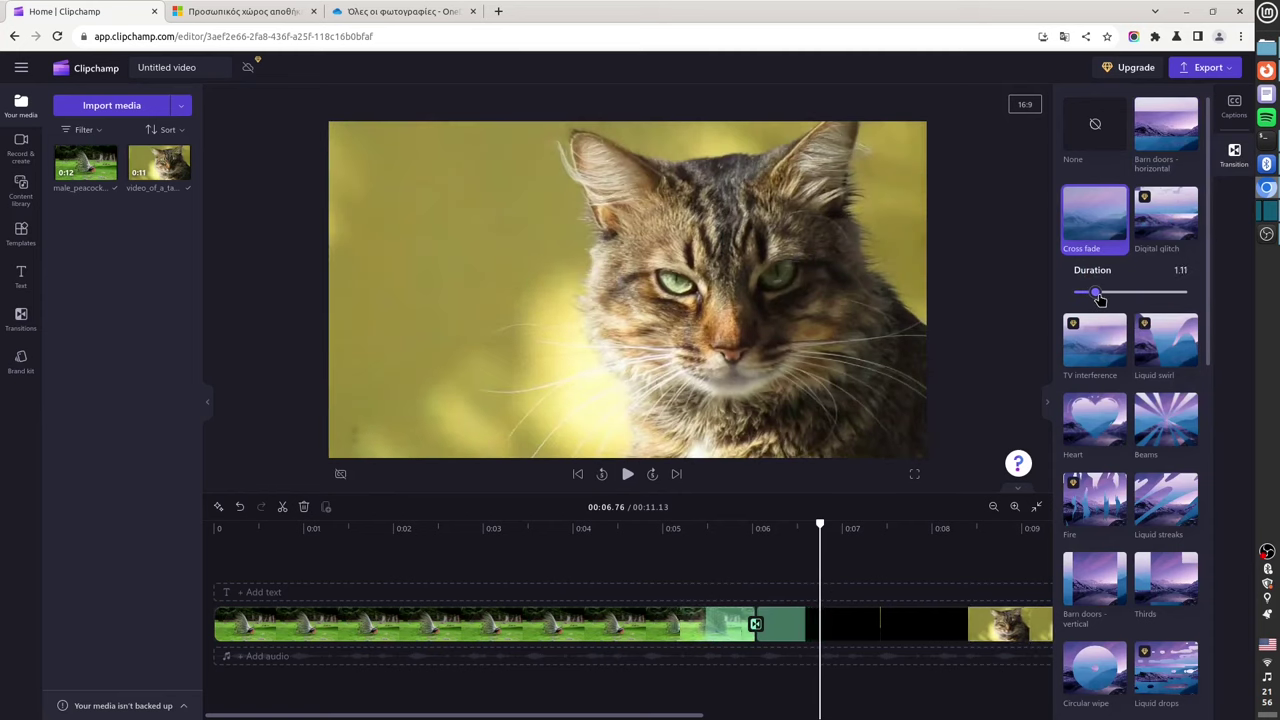
- Add a plain text title to the timeline above the peacock clip, starting at 00:02.56
left_click(570, 633)
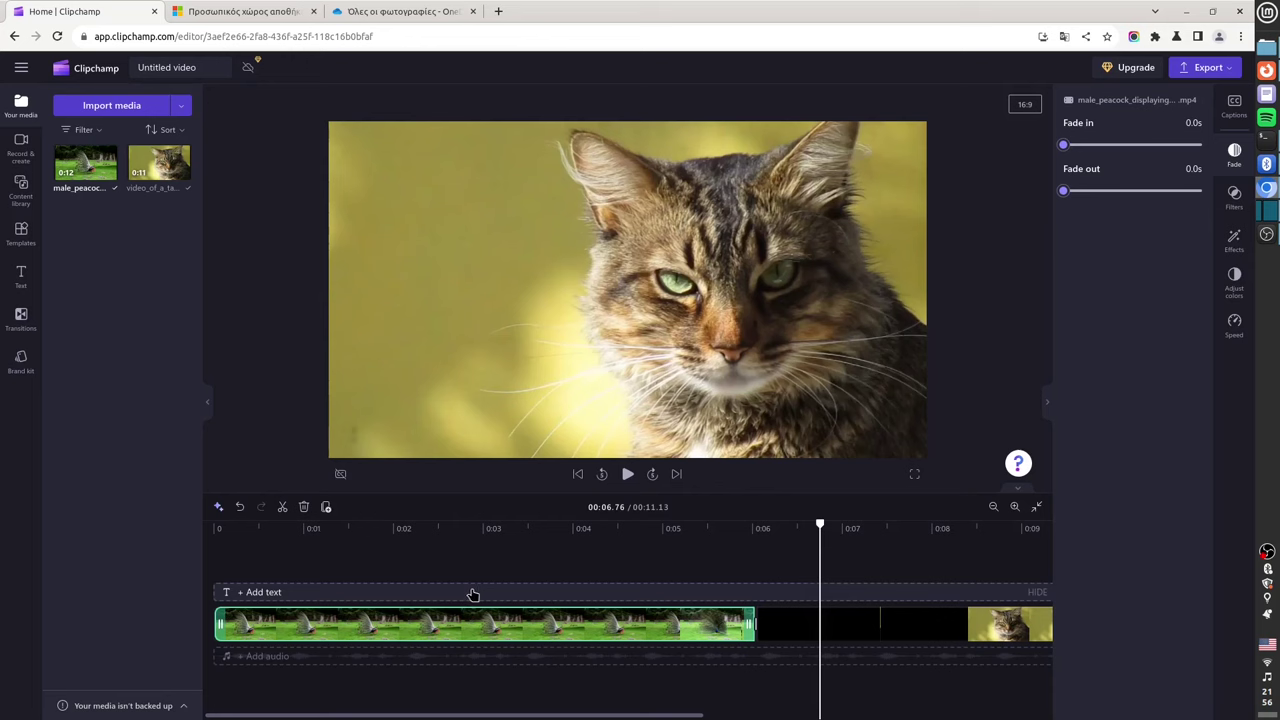
left_click(20, 280)
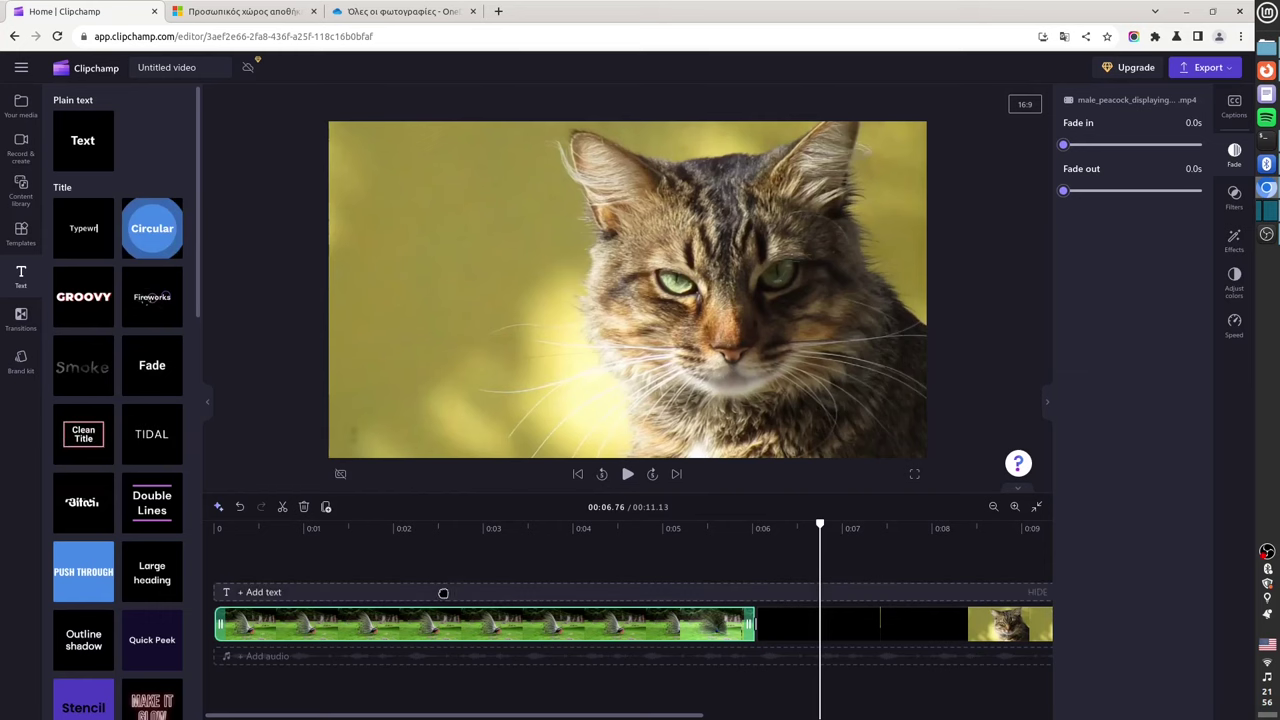
left_click(443, 593)
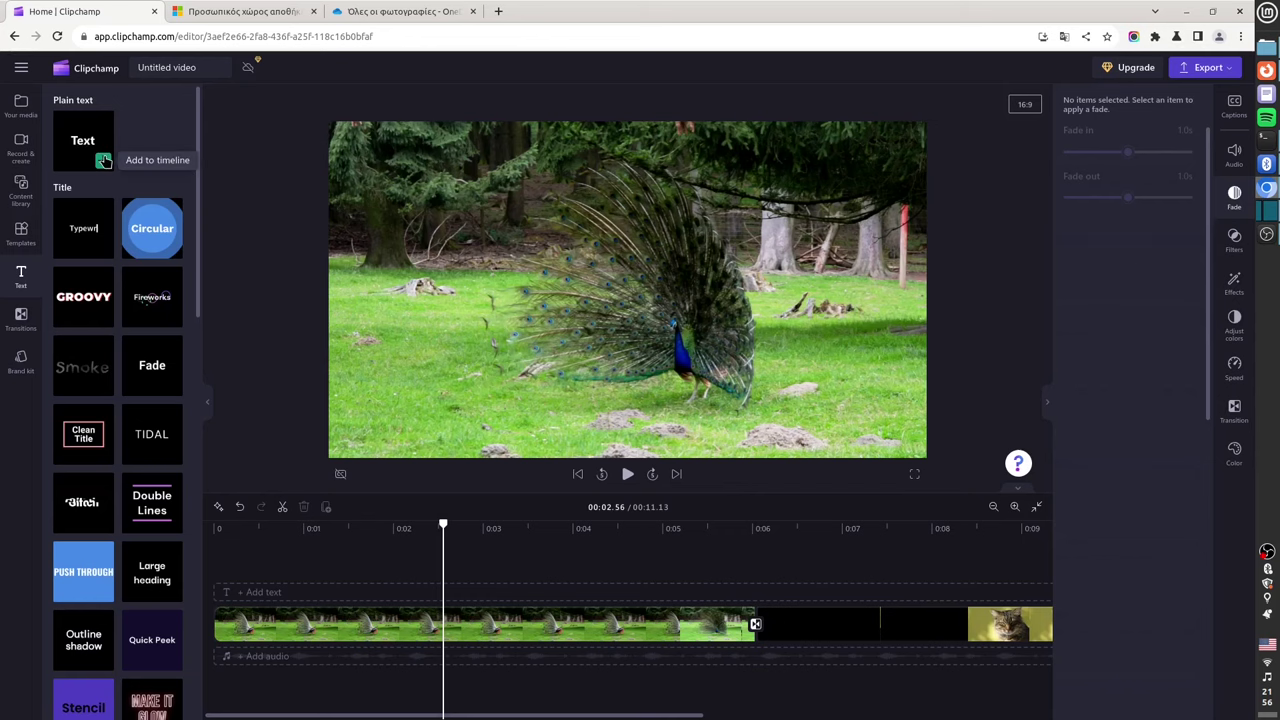
left_click(103, 160)
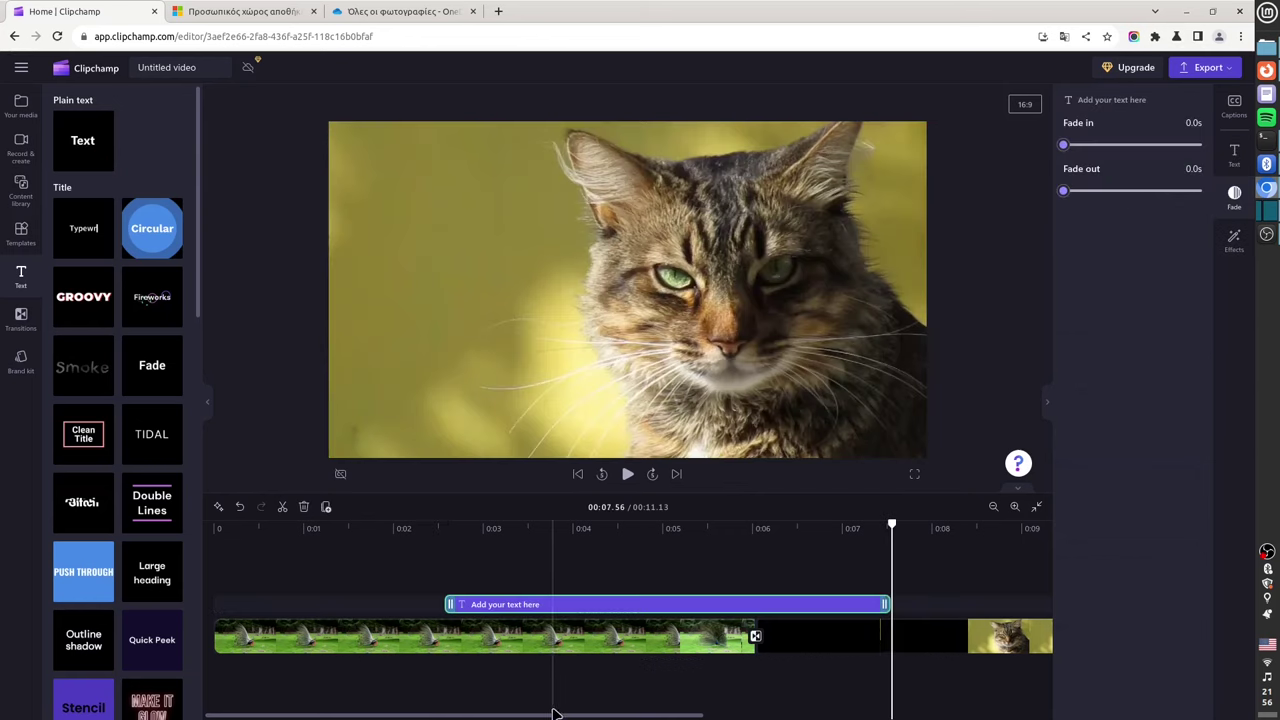
mouse_move(556, 714)
left_mouse_down()
mouse_move(622, 714)
mouse_move(571, 714)
left_mouse_up()
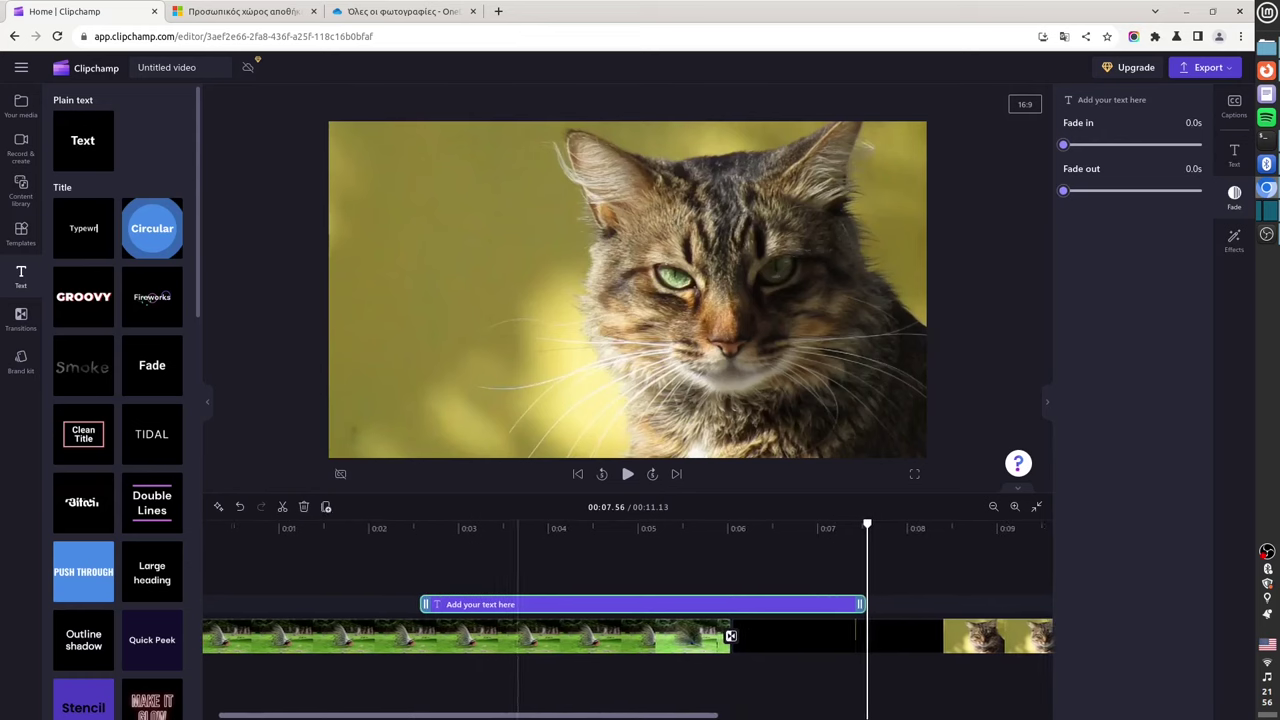
- Shift the title slightly earlier so it starts at about 00:02.5, and play the video from the title's start
left_click(1037, 507)
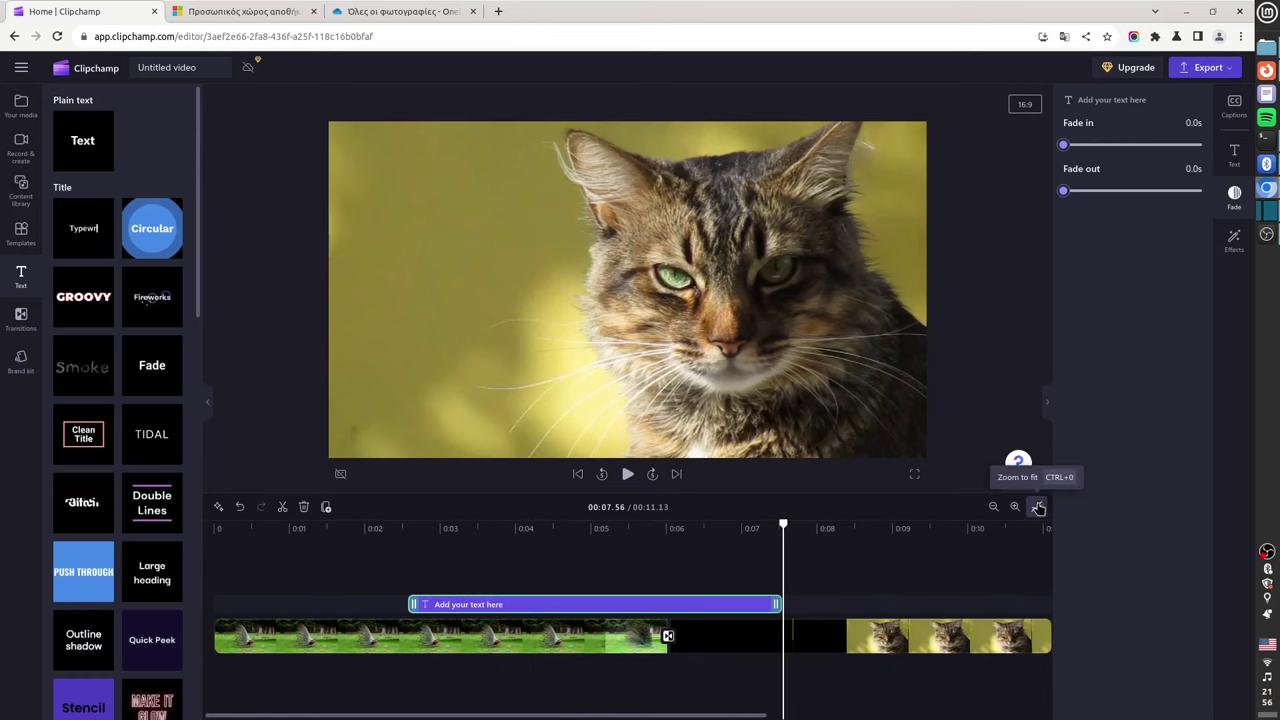
mouse_move(575, 604)
left_mouse_down()
mouse_move(687, 604)
mouse_move(567, 604)
left_mouse_up()
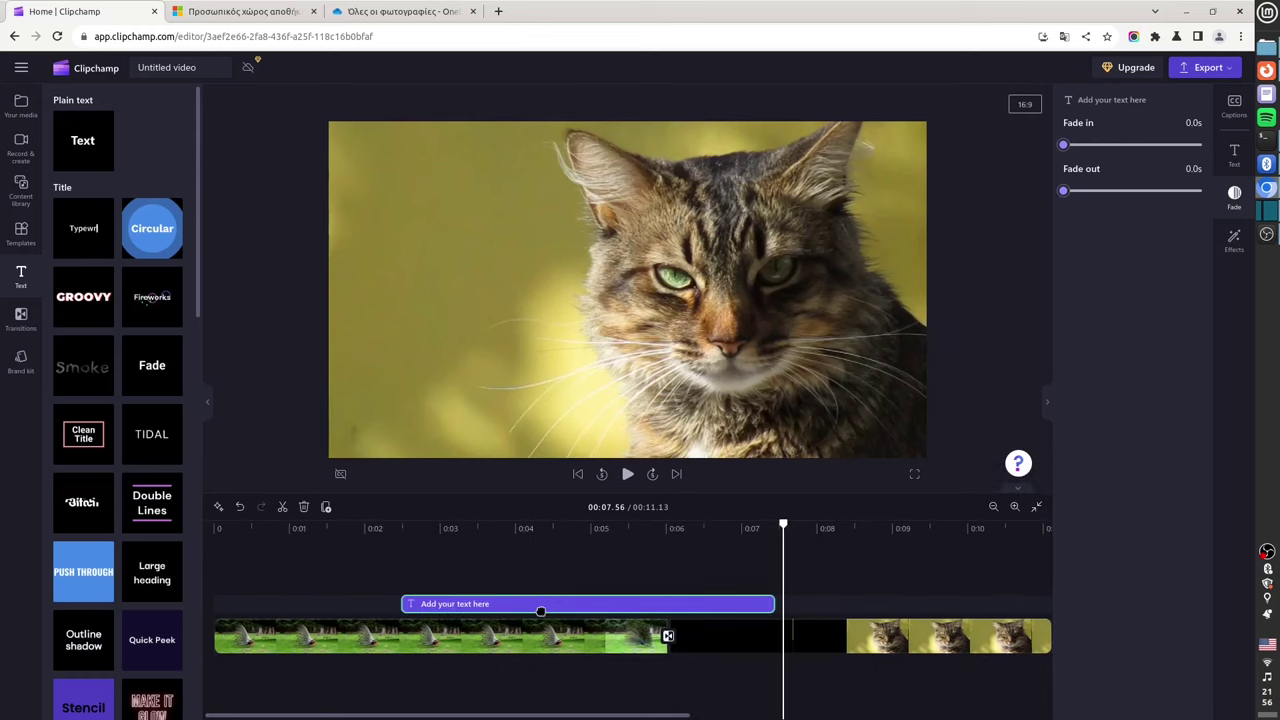
left_click(394, 572)
left_click(628, 474)
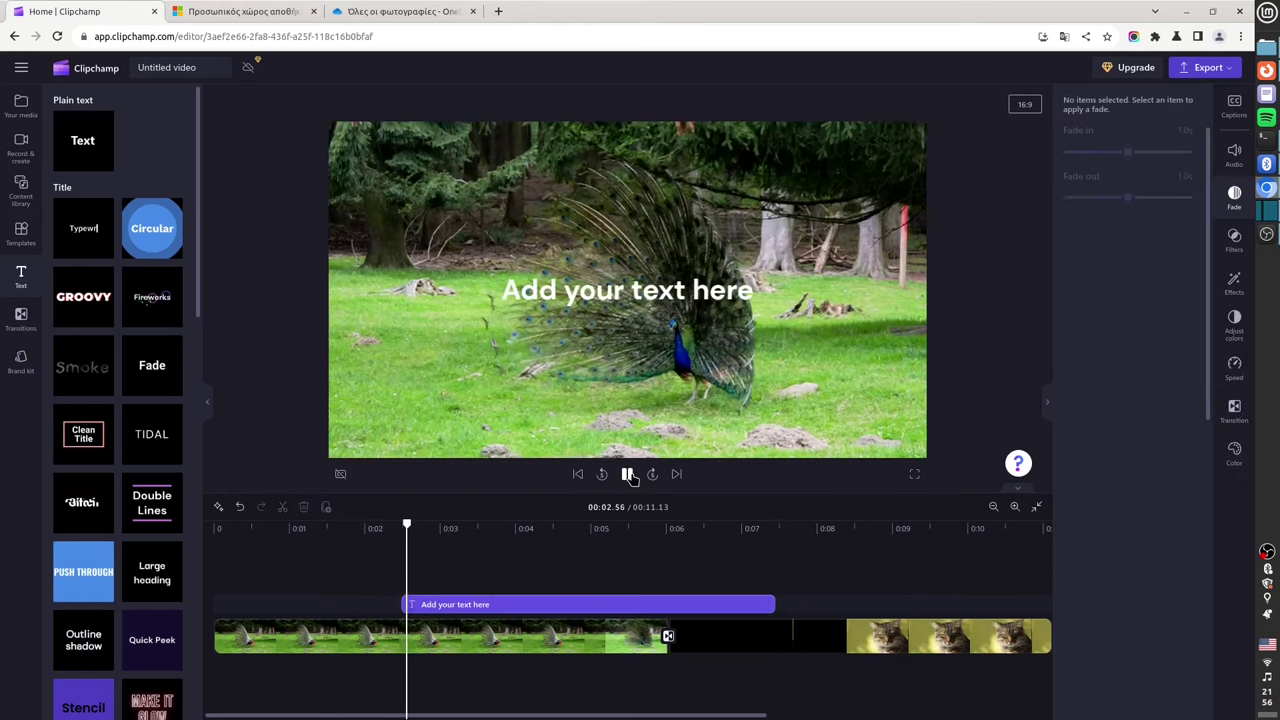
left_click(628, 474)
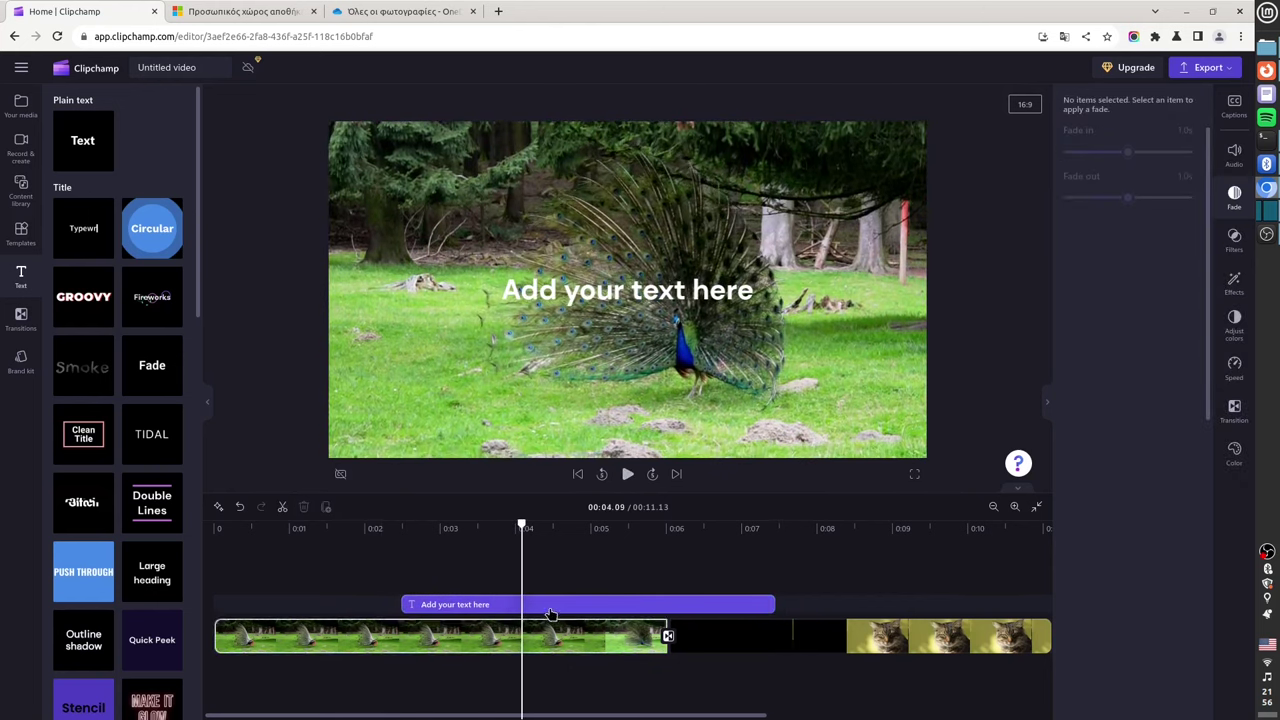
- Replace the title's placeholder text with the person's full name and show its font and style options
left_click(545, 604)
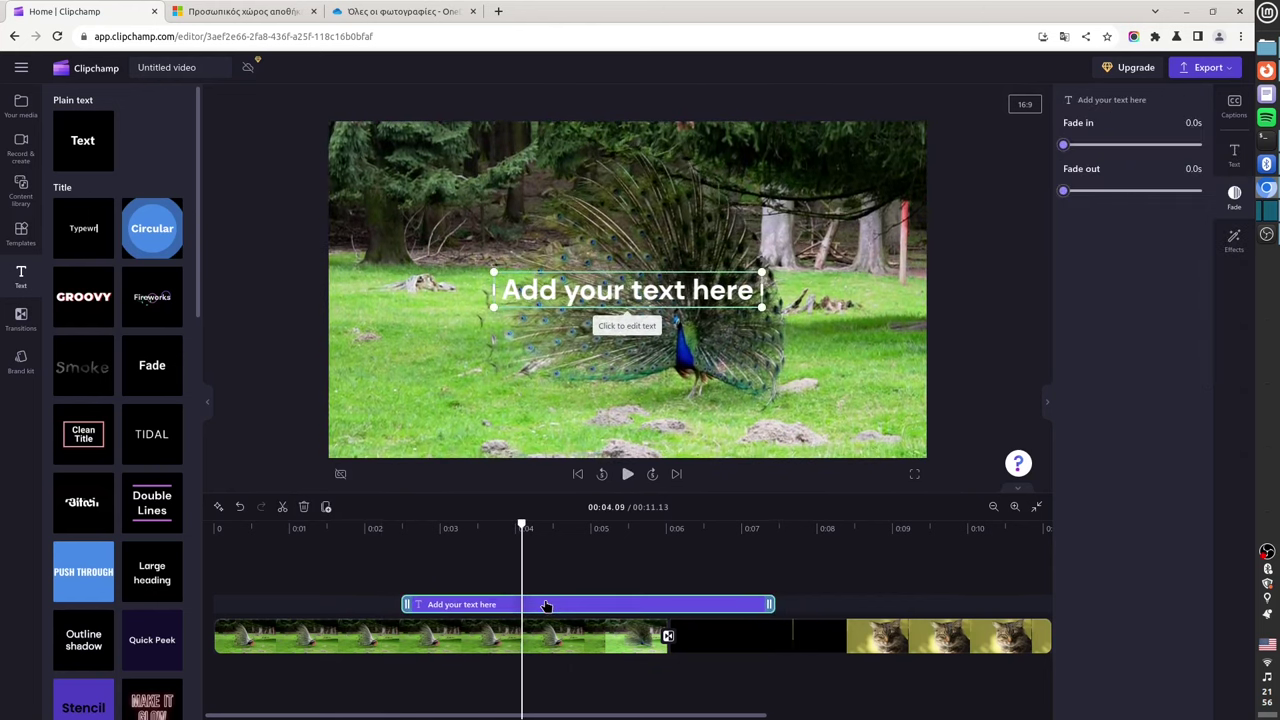
left_click(591, 289)
key("ctrl+a")
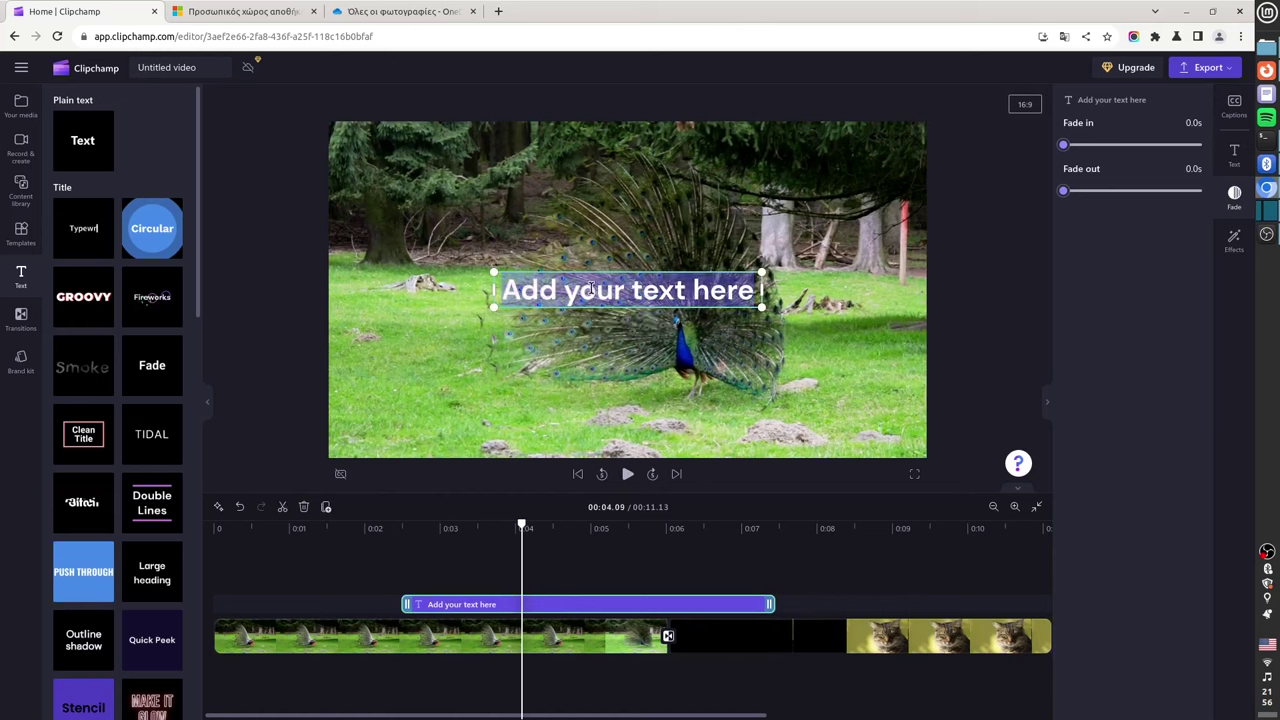
type("Jop")
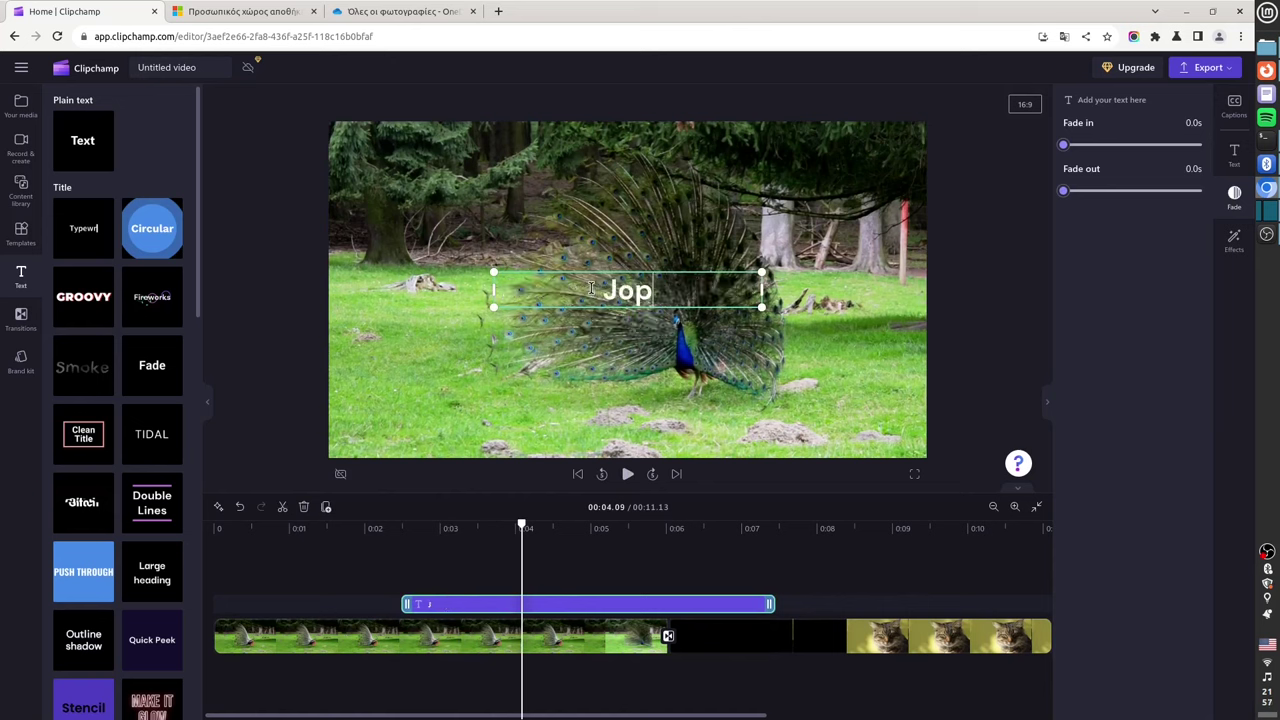
key("BackSpace")
type("hn Doe")
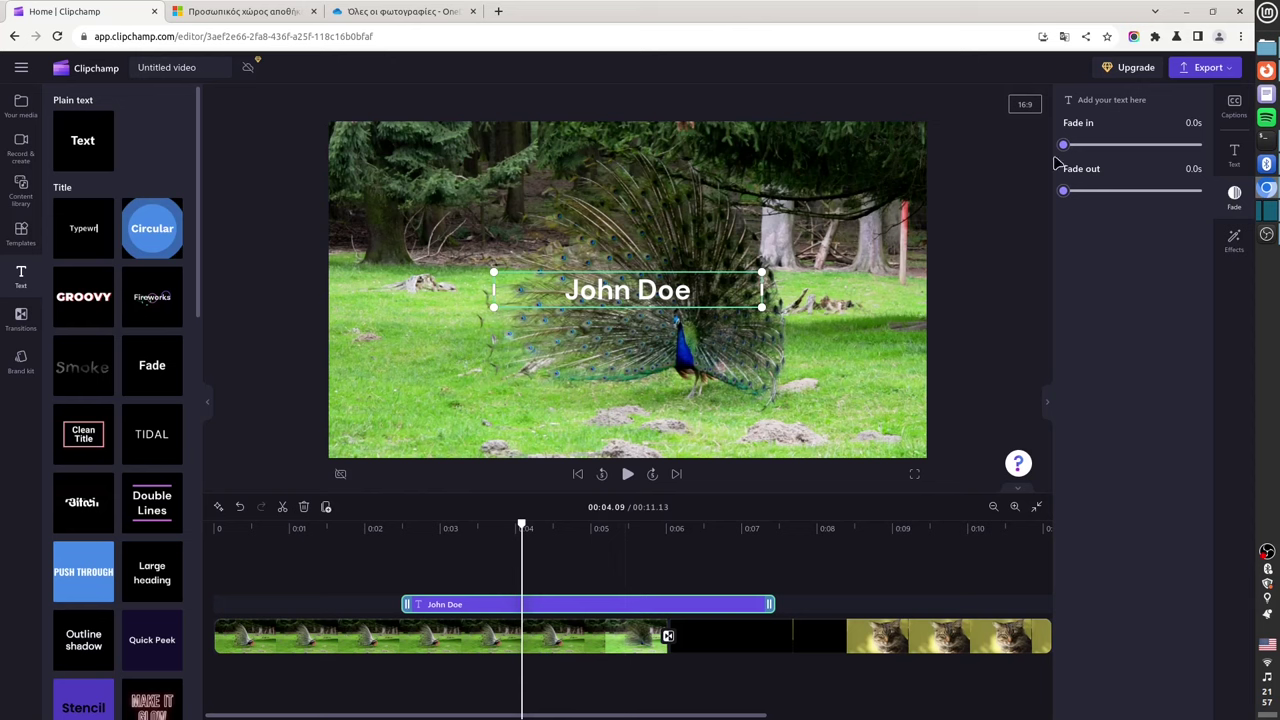
left_click(1234, 150)
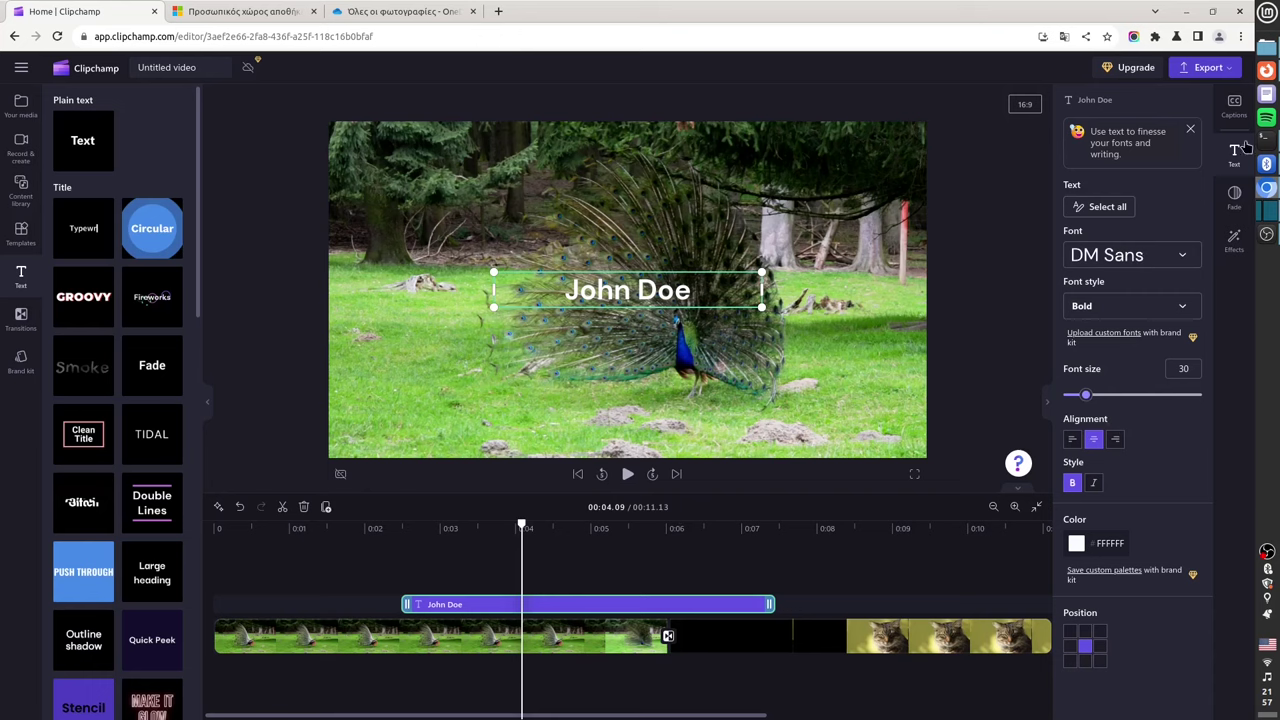
- Extend both ends of the title to cover the whole video from 0 to 00:11.13, and play it back
left_click(594, 560)
left_click(451, 568)
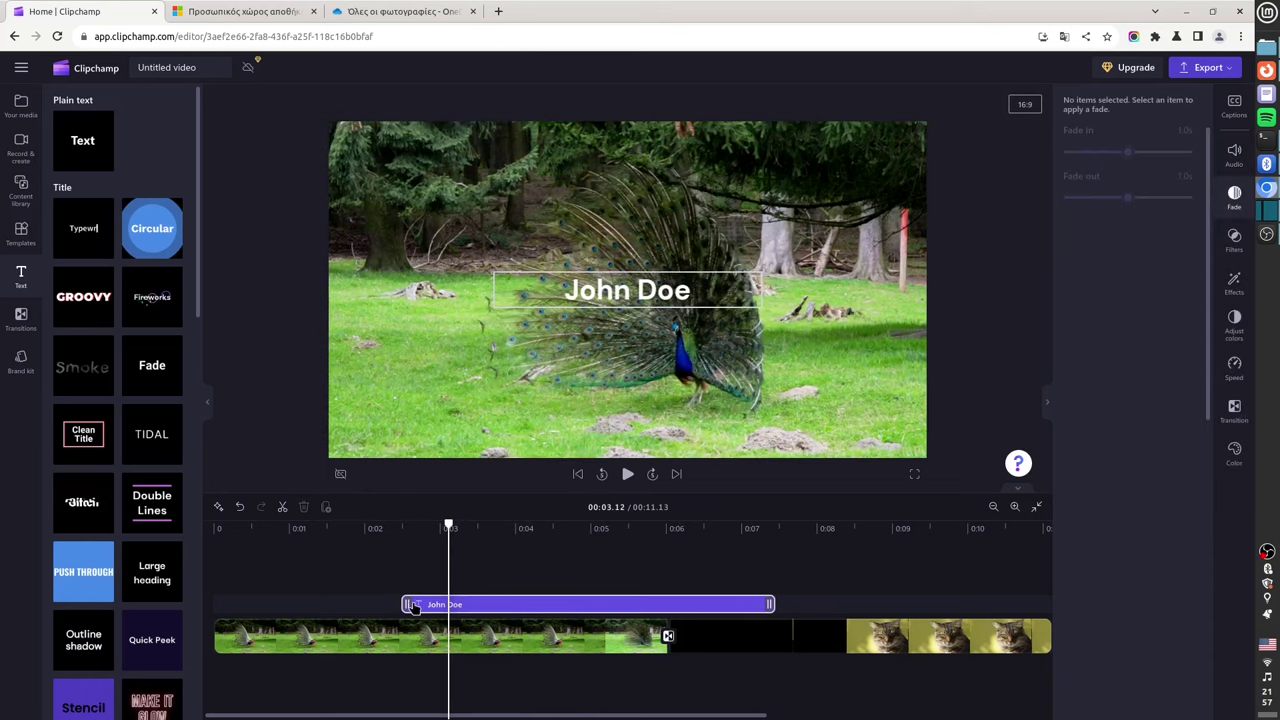
left_click_drag(407, 604, 216, 614)
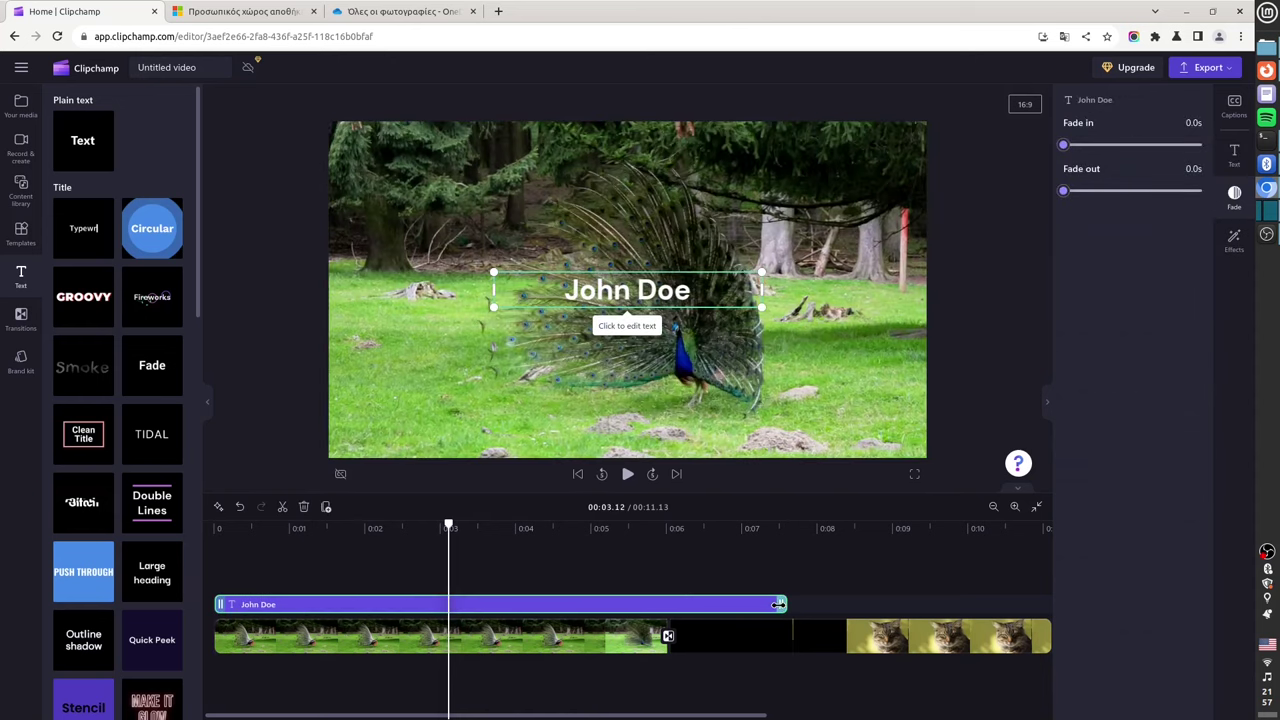
left_click_drag(778, 604, 997, 604)
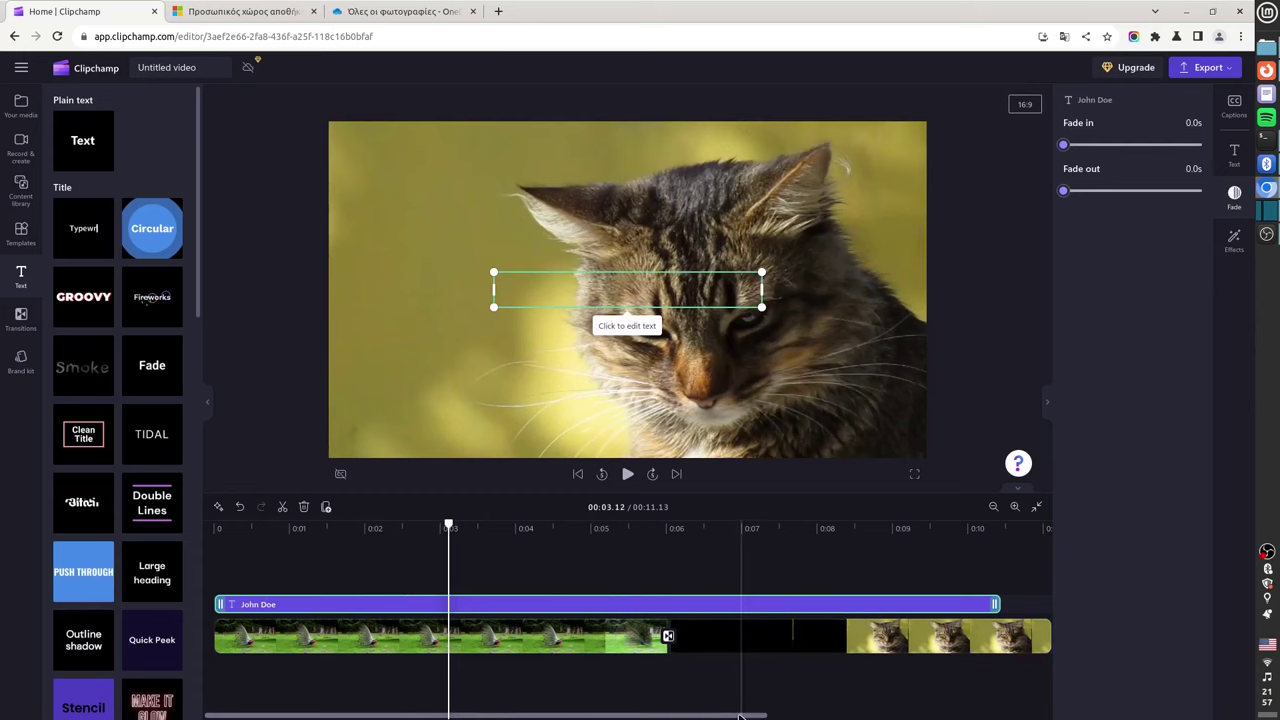
left_click_drag(740, 716, 870, 716)
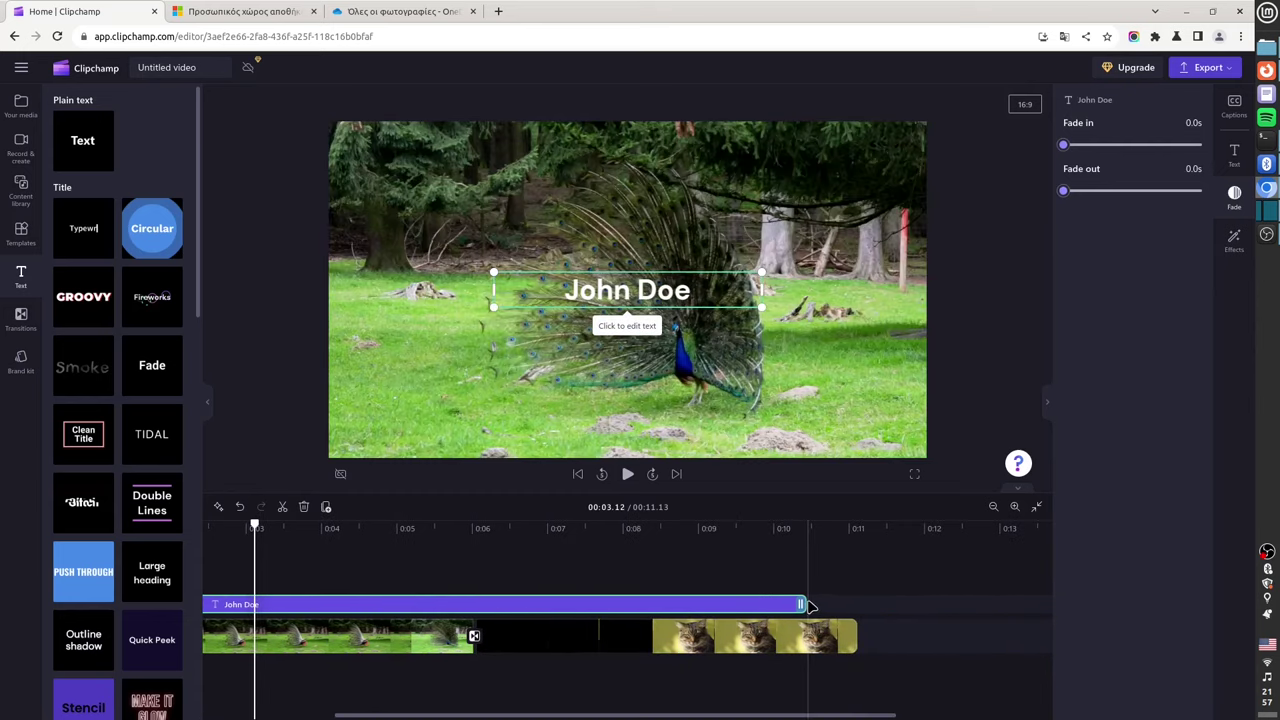
left_click_drag(802, 603, 855, 598)
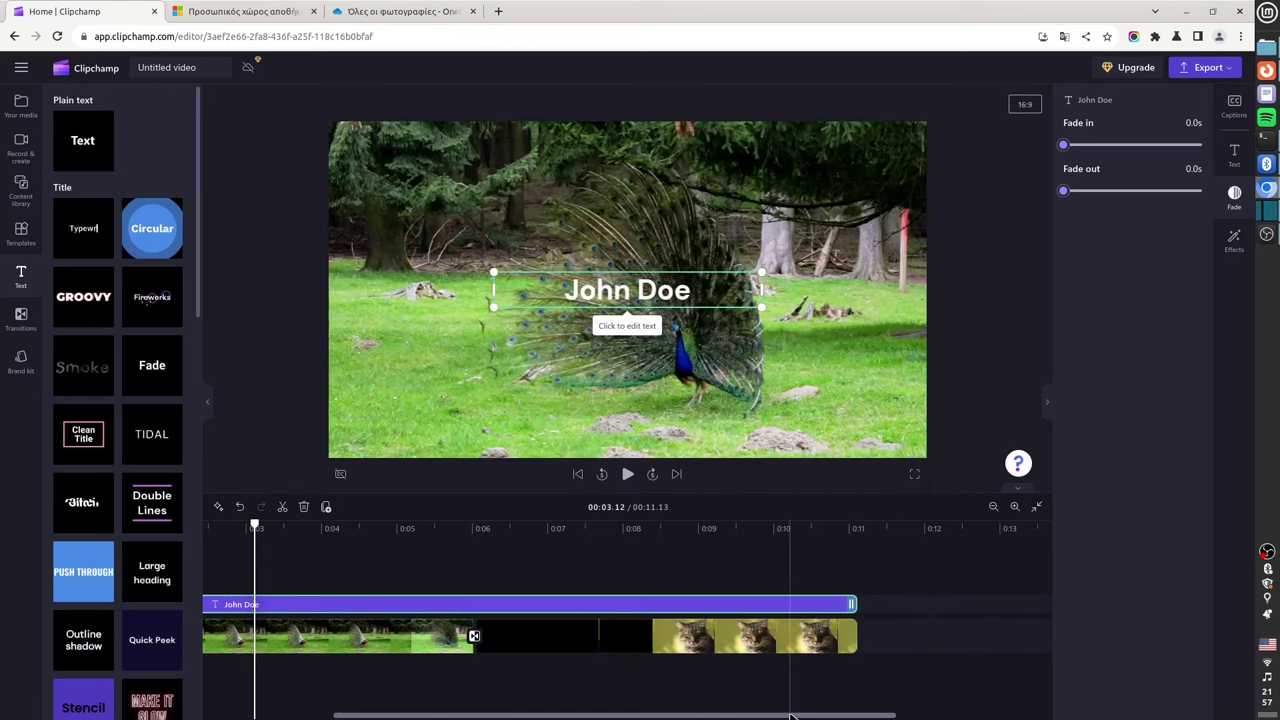
left_click_drag(790, 716, 563, 692)
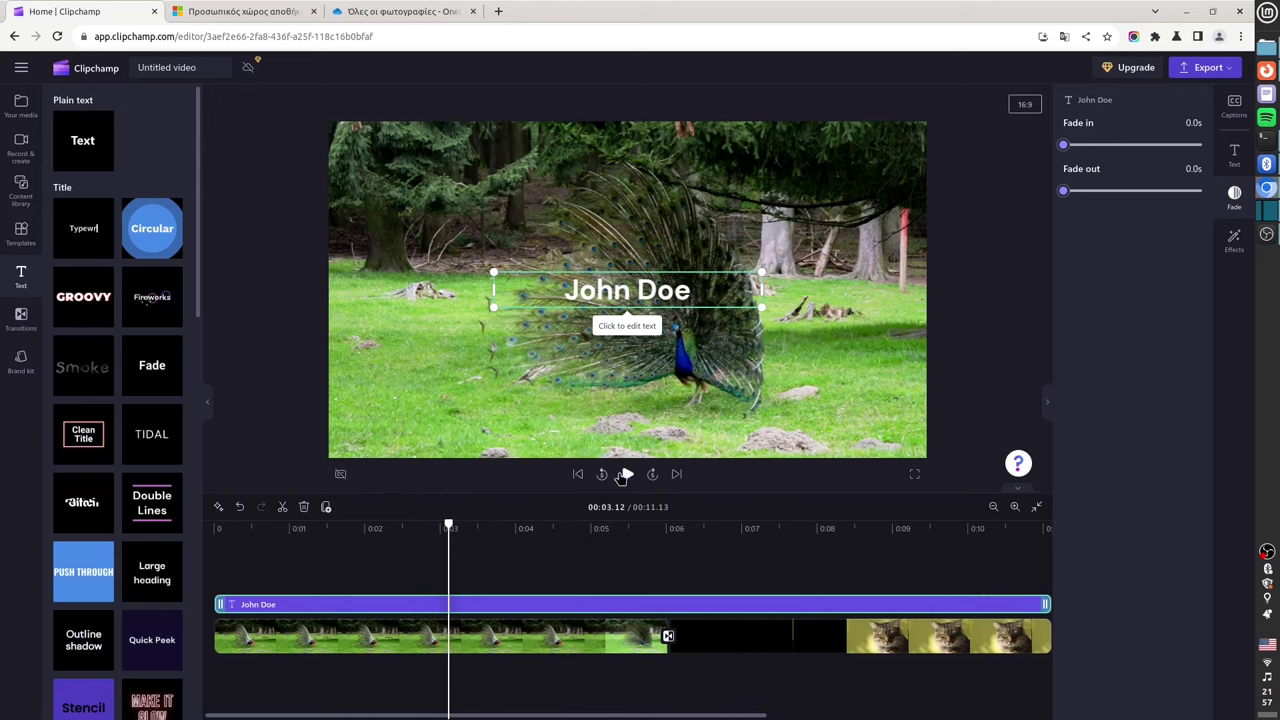
left_click(625, 474)
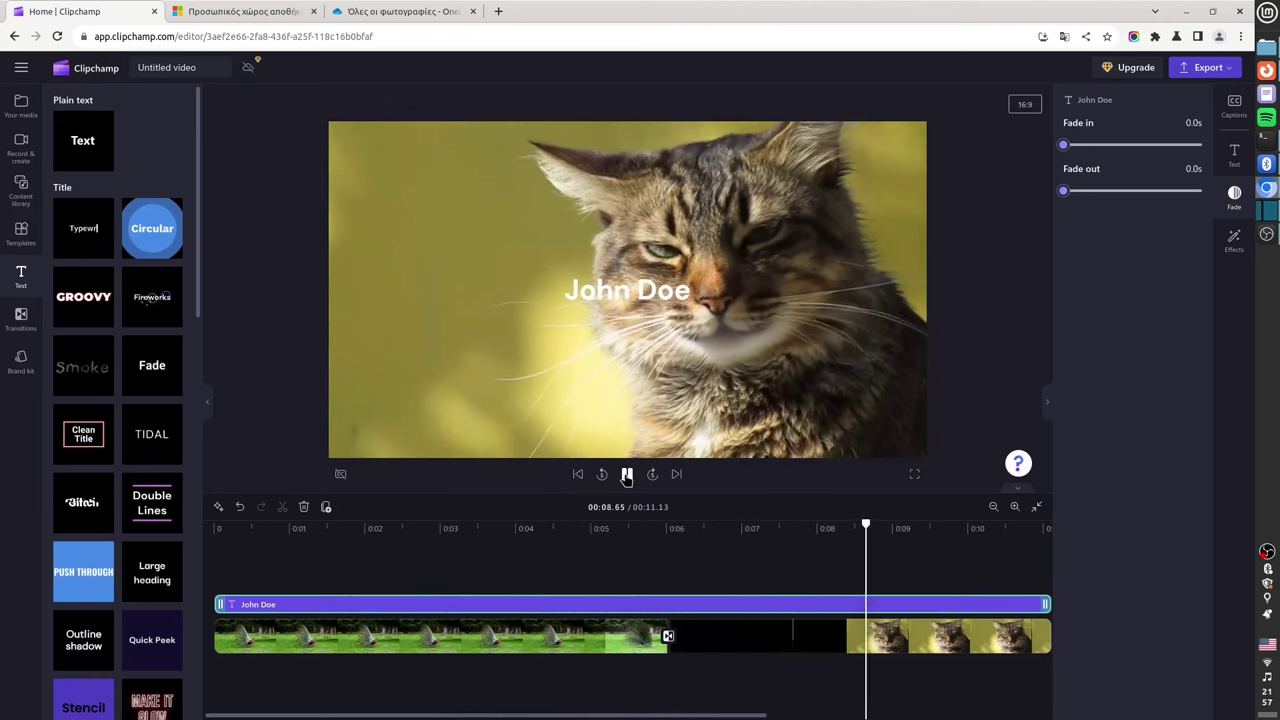
left_click(627, 474)
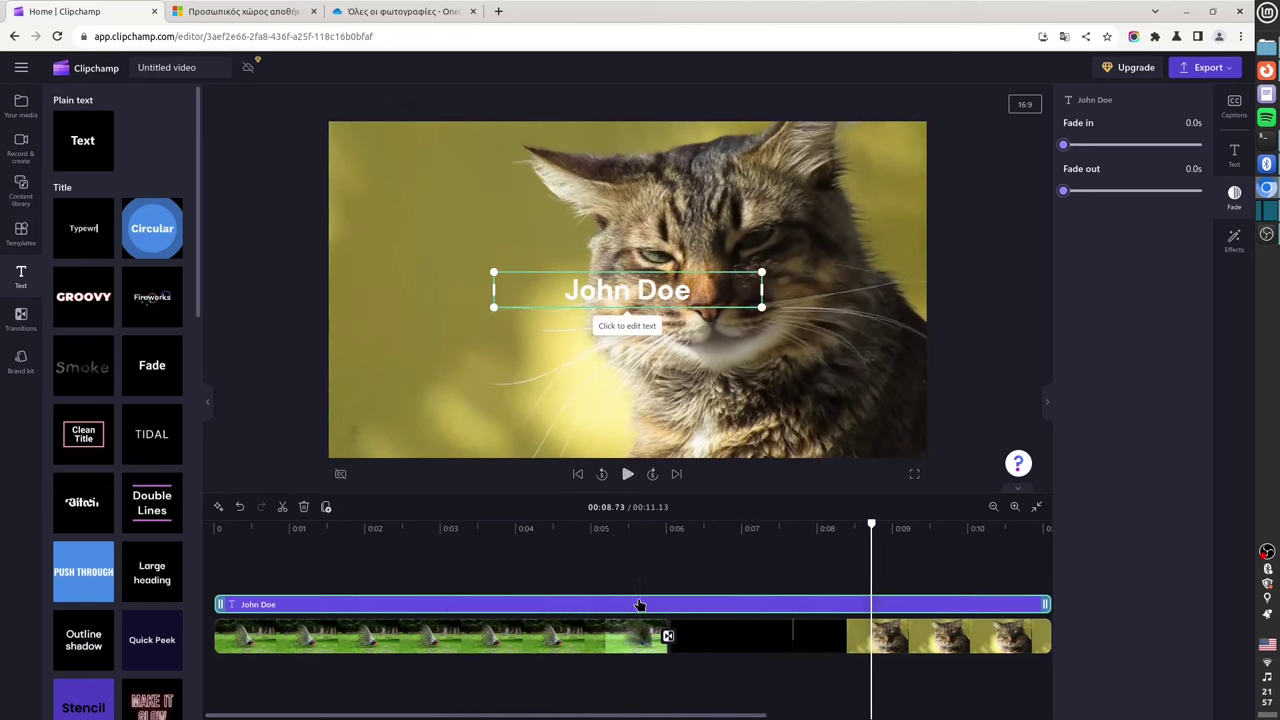
- Move the title to the lower-right part of the video frame and preview it at several points over the cat clip and transition
left_click_drag(637, 298, 738, 426)
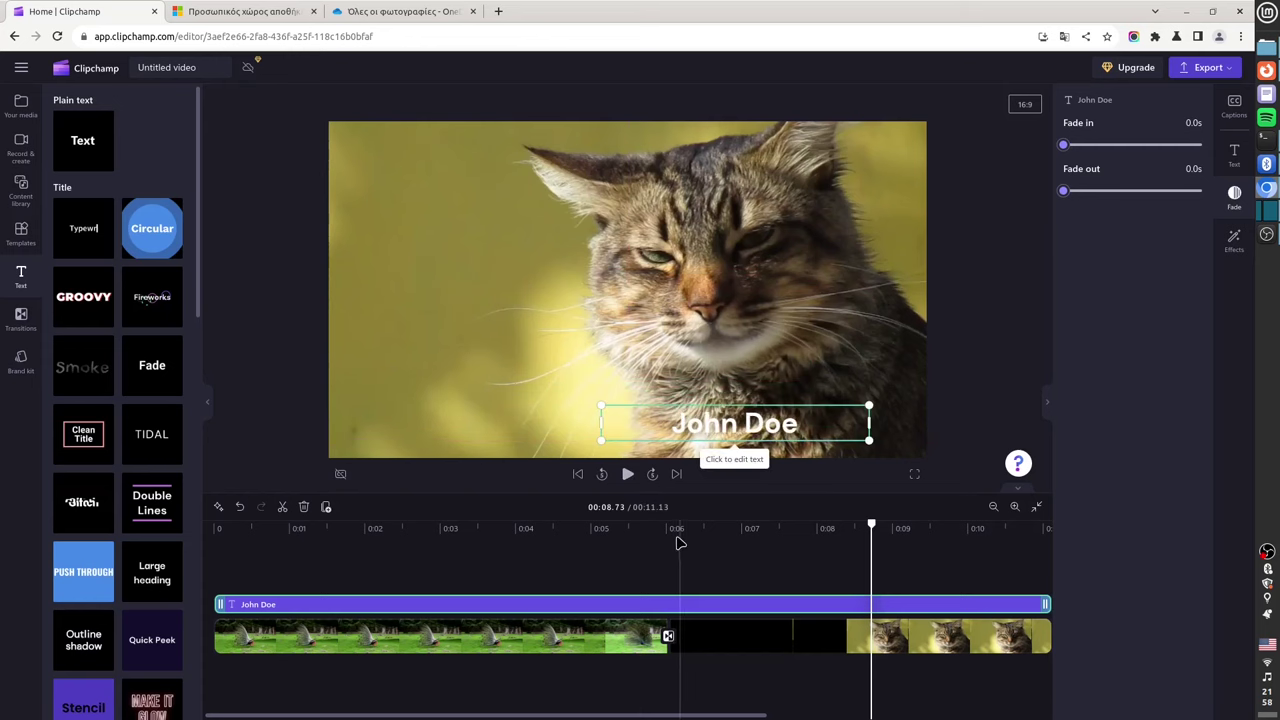
left_click(680, 575)
left_click(792, 572)
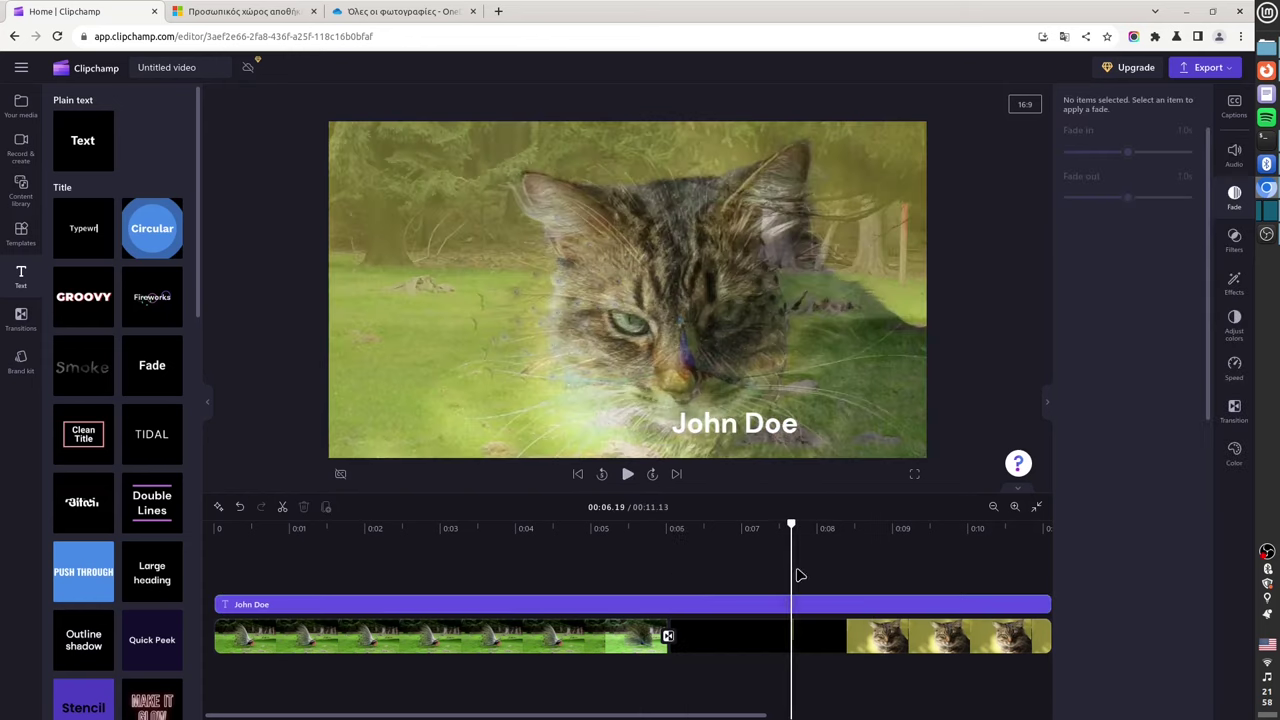
left_click(921, 578)
left_click(931, 577)
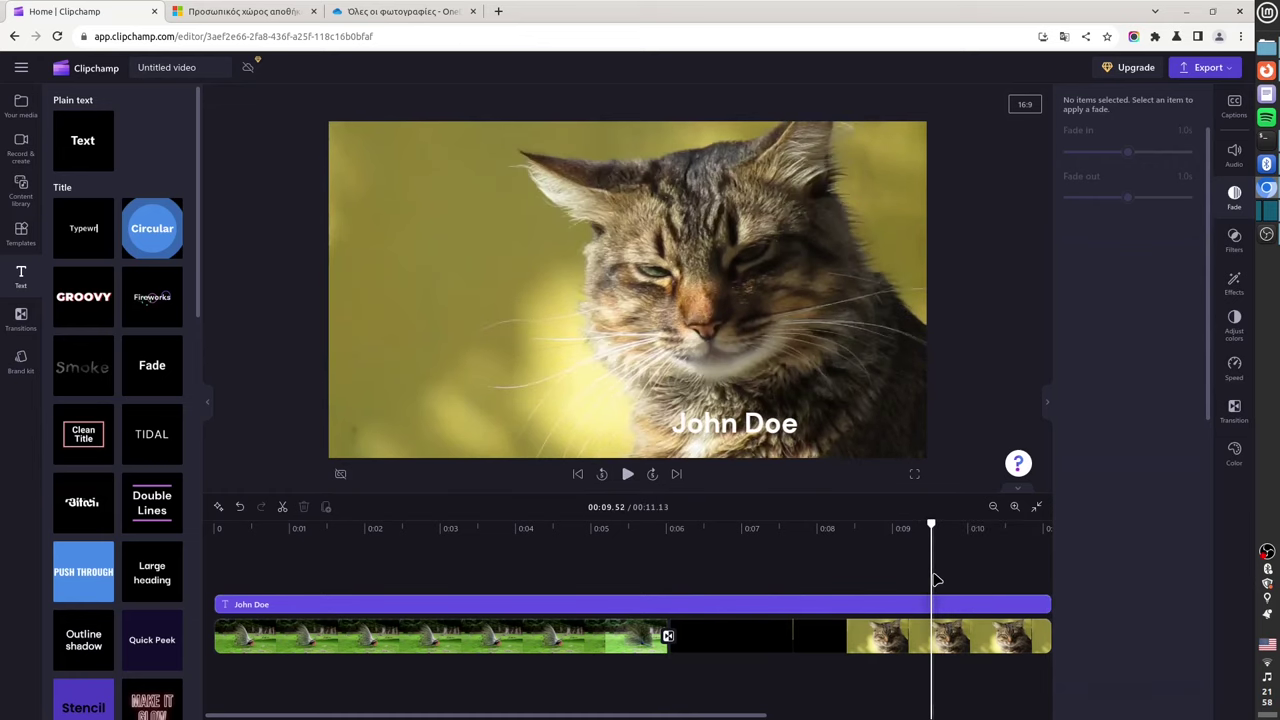
left_click(752, 570)
left_click(628, 475)
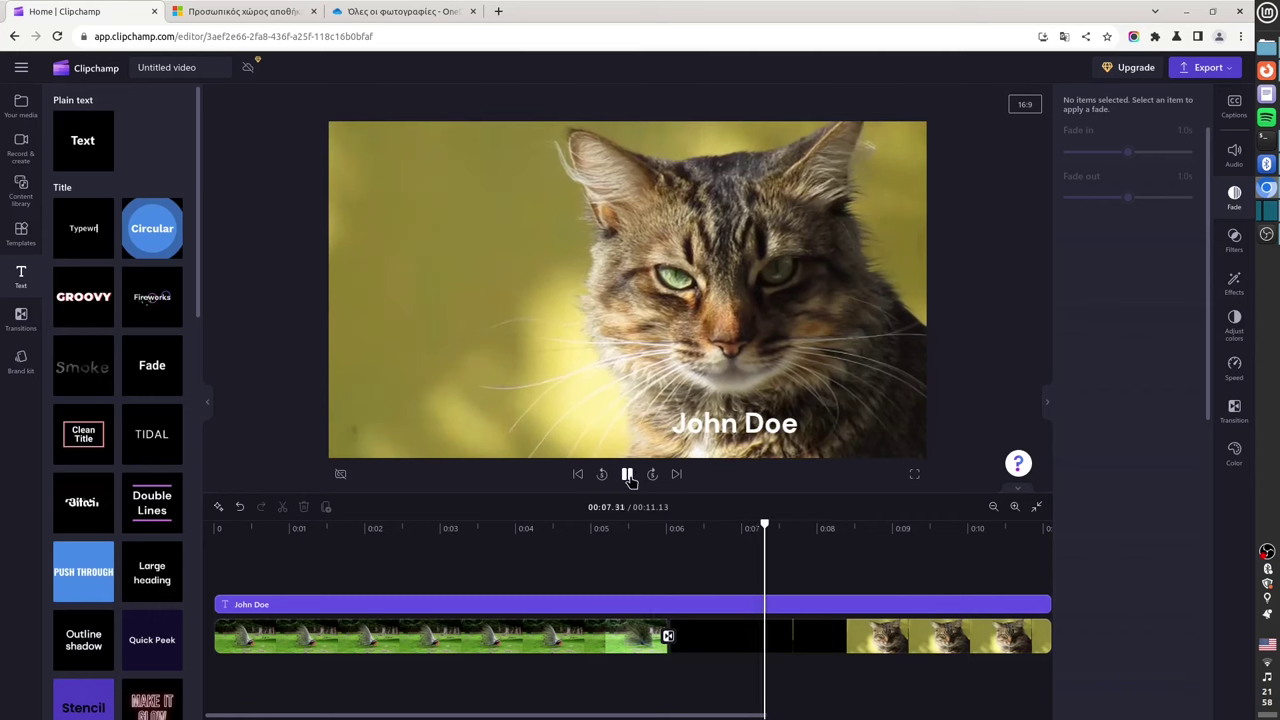
left_click(628, 478)
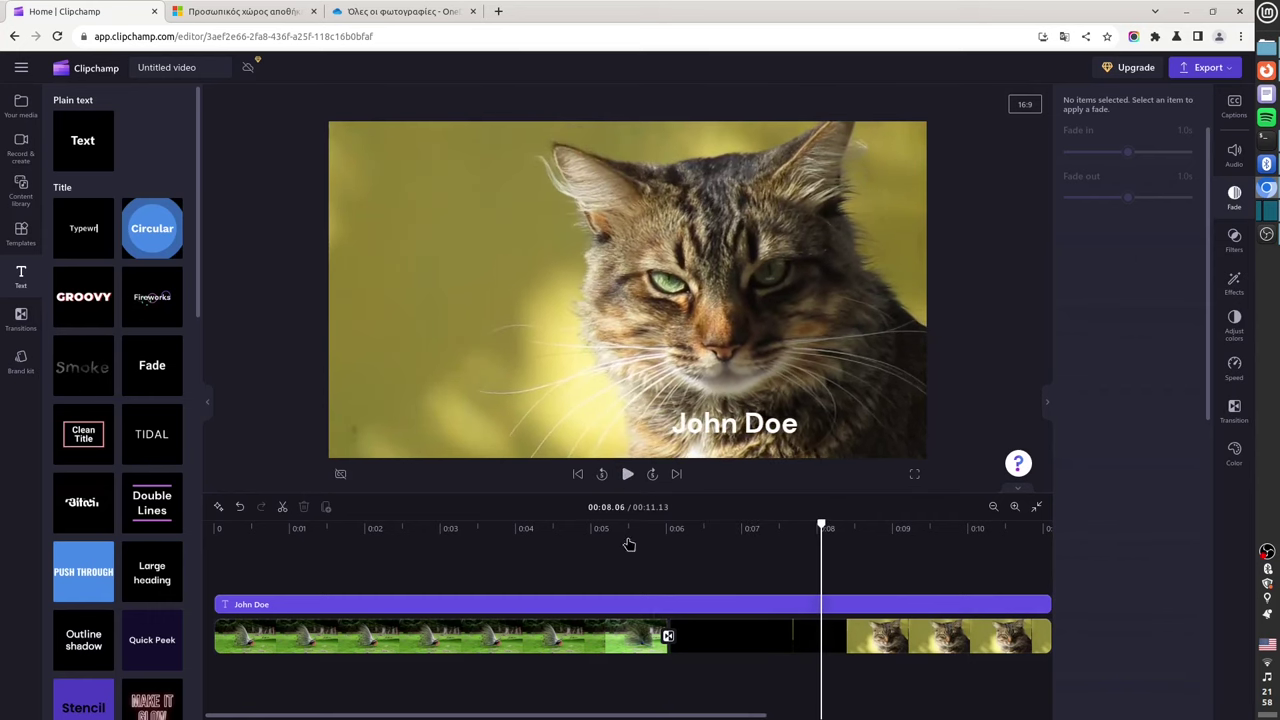
left_click(668, 578)
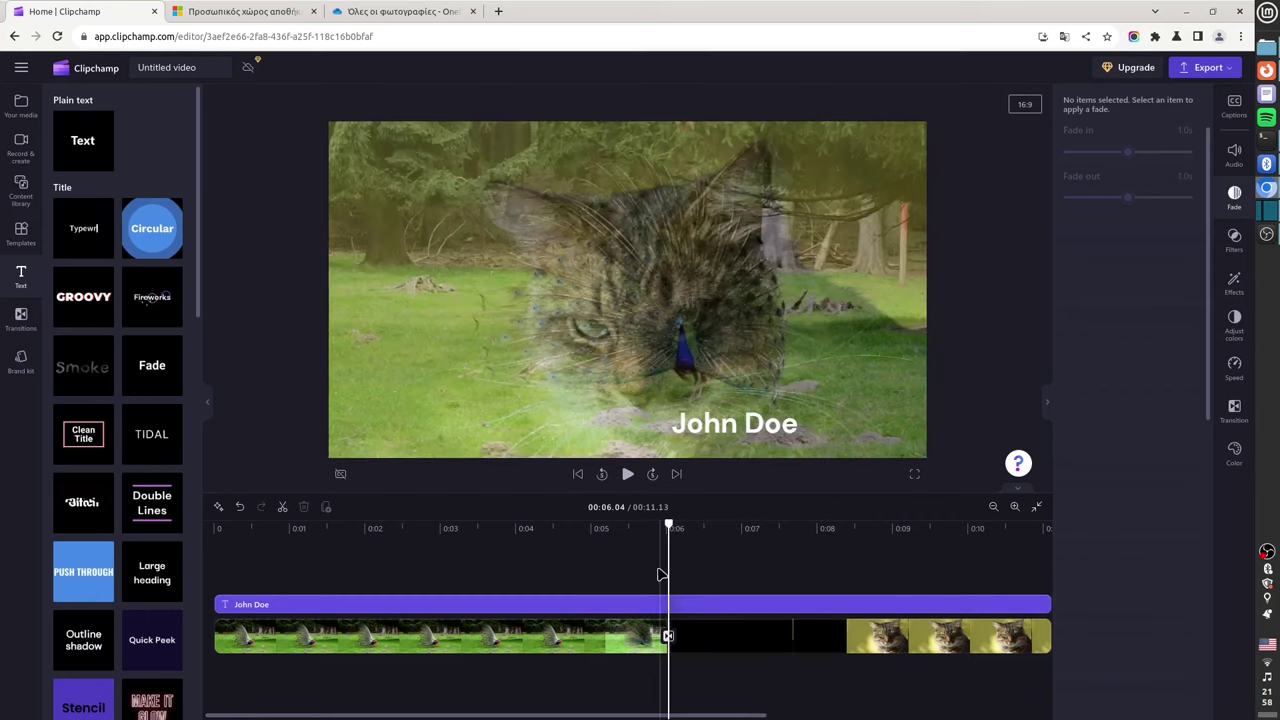
- Trim the ends of the cat clip and the title to 00:10.65, and check the frames at several points
left_click_drag(635, 716, 728, 716)
left_click(783, 636)
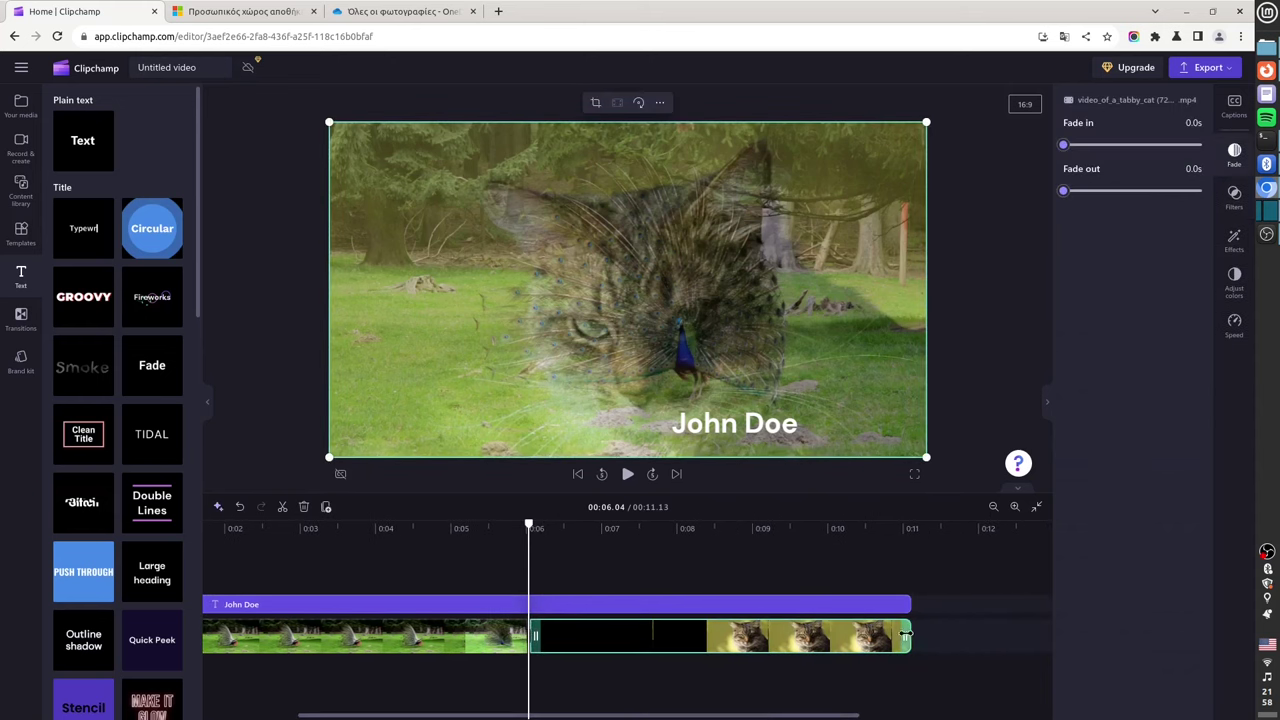
left_click(907, 632)
left_click_drag(893, 633, 873, 600)
left_click(908, 604)
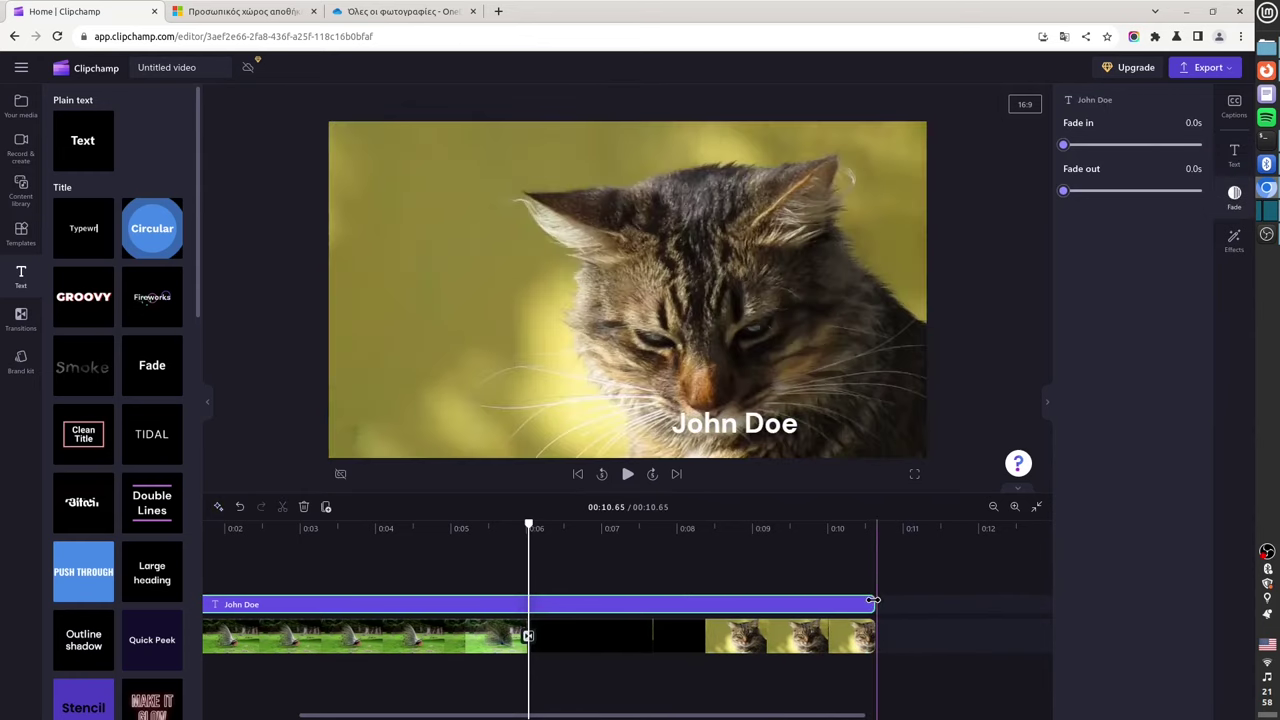
left_click(862, 571)
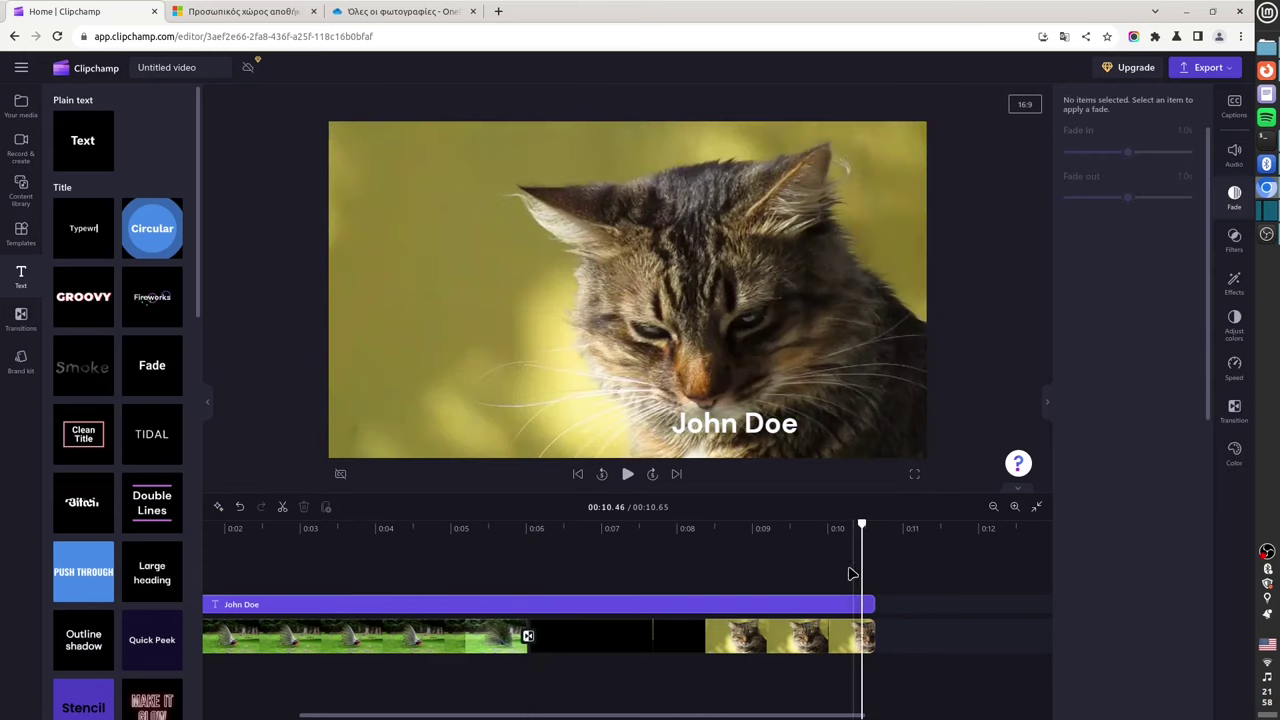
left_click(813, 568)
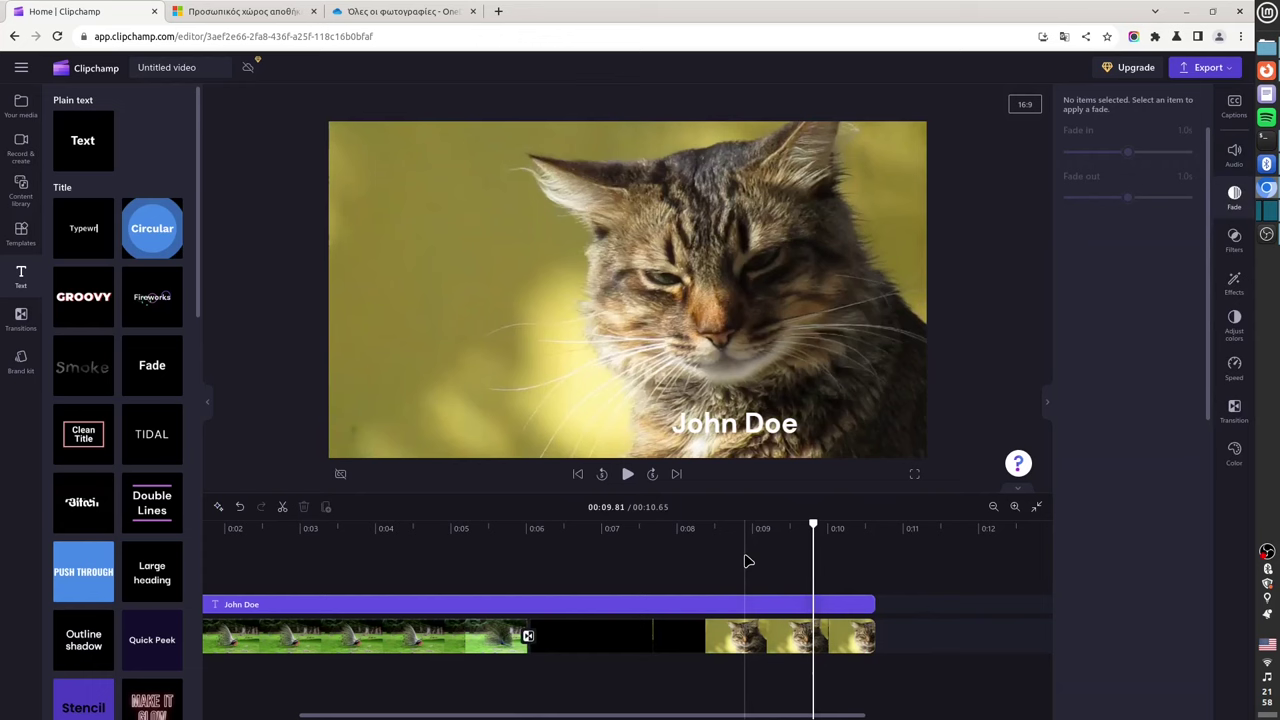
left_click(475, 563)
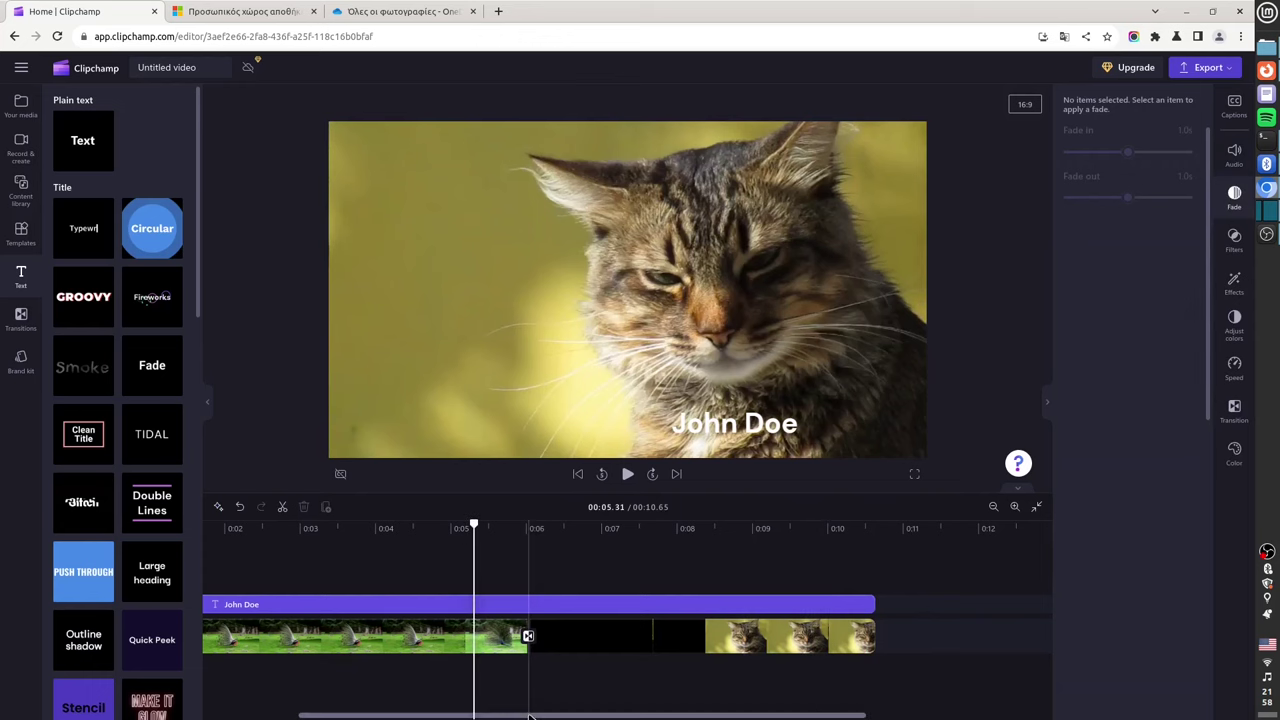
left_click_drag(530, 716, 415, 716)
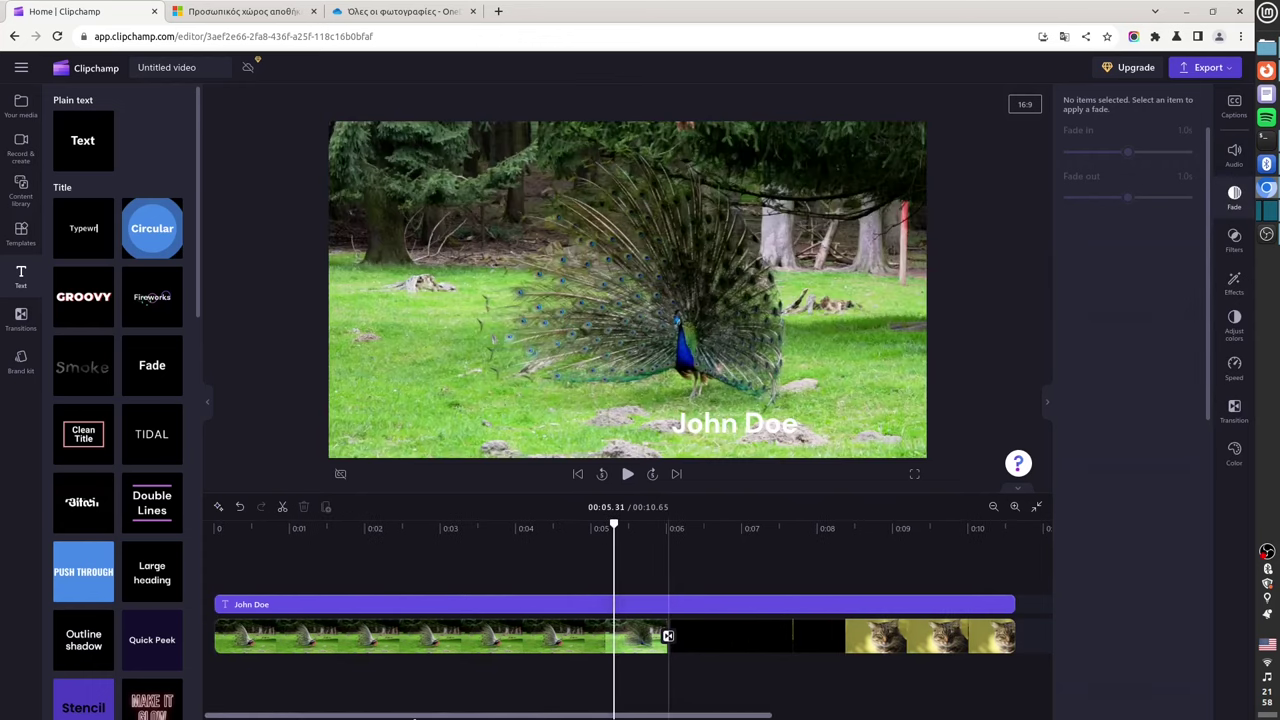
- Export the video in 720p quality
left_click(1229, 75)
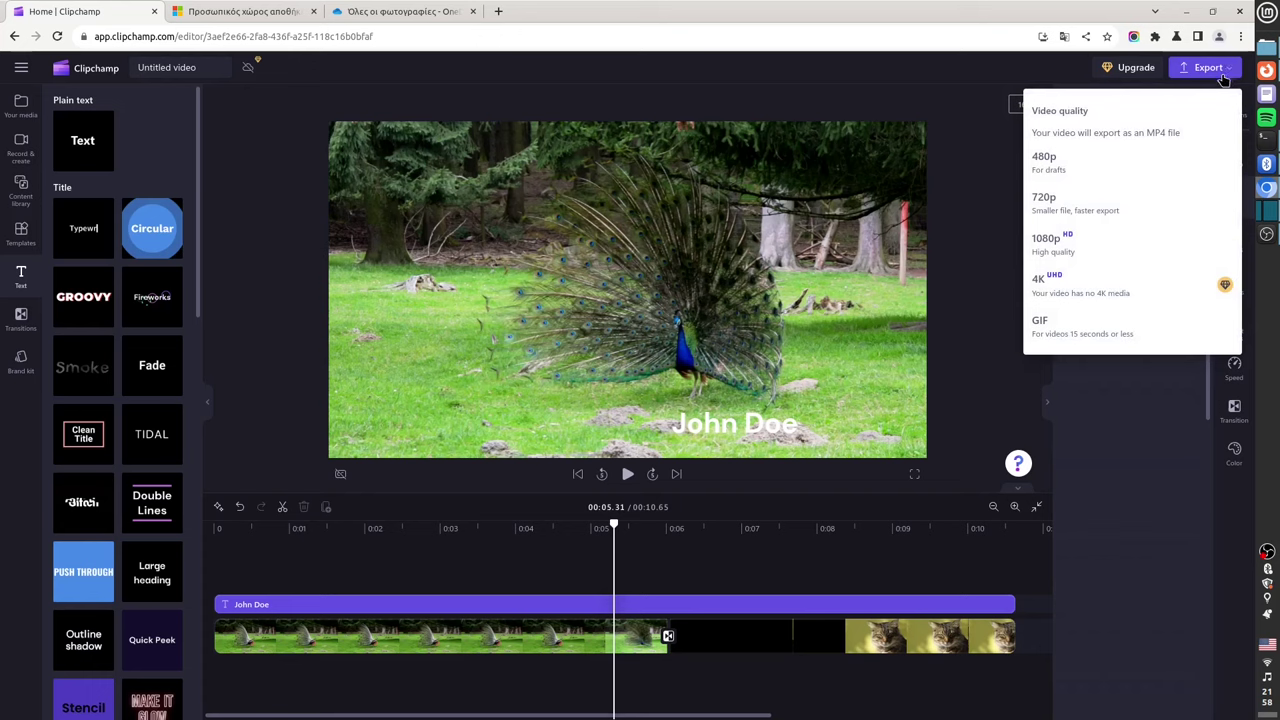
left_click(1057, 203)
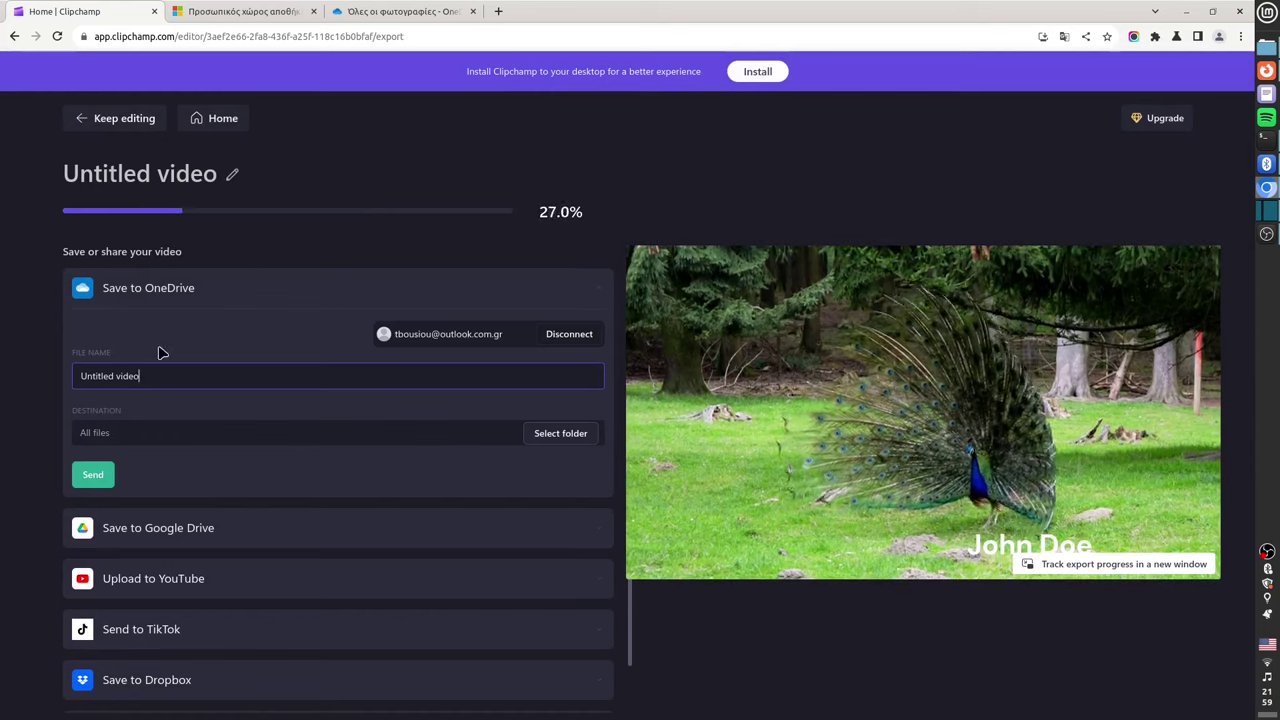
- Rename the exported video project as Exercise montage
left_click(210, 176)
type("Ex")
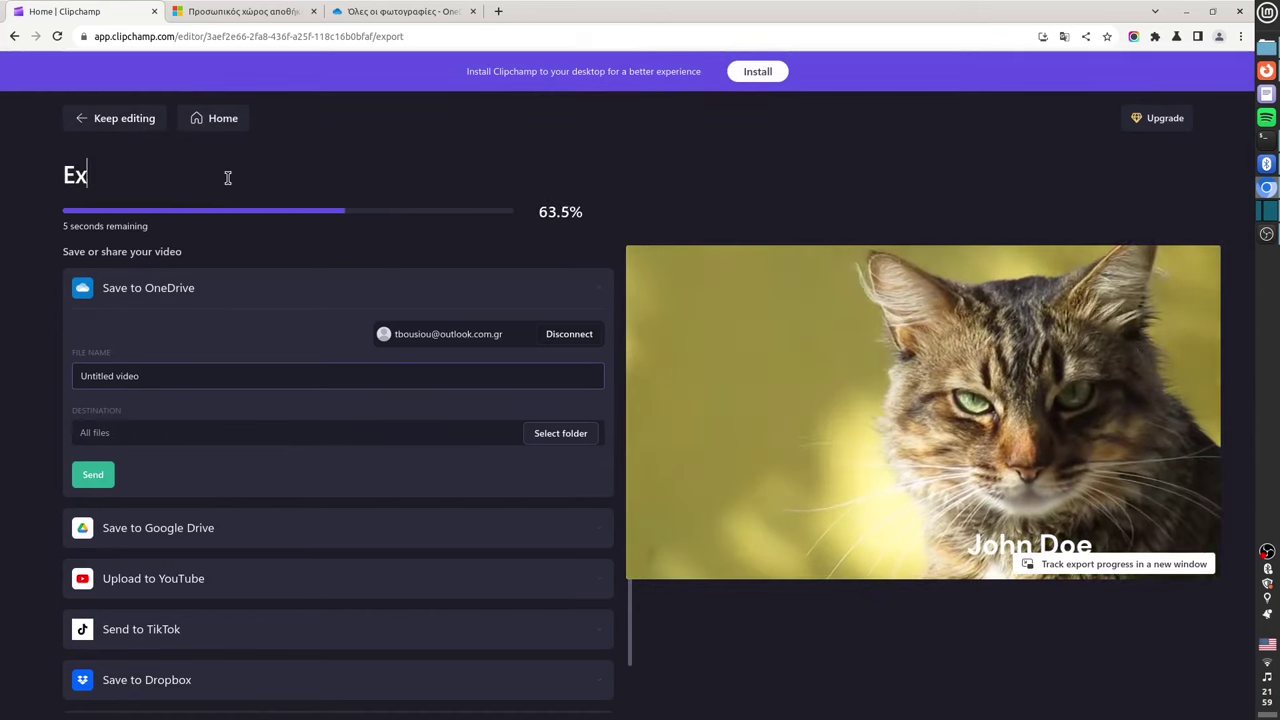
type("ercise")
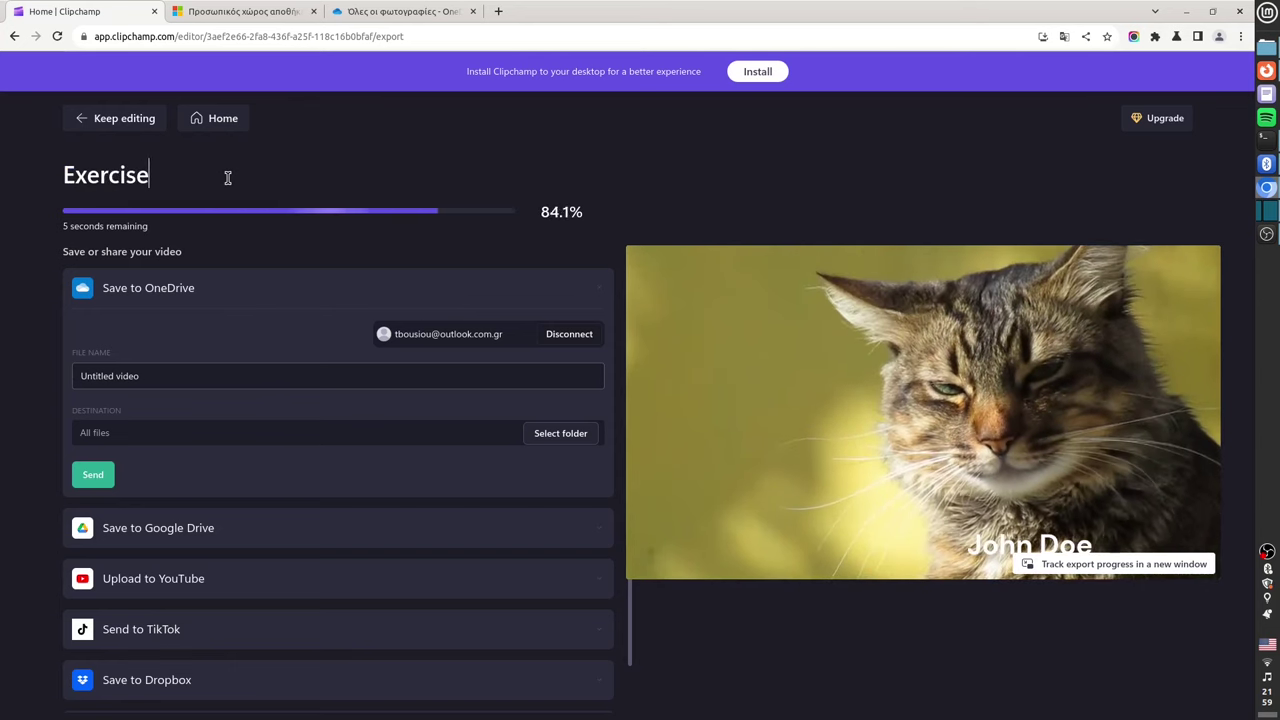
type(" shot")
key("BackSpace")
key("BackSpace")
key("BackSpace")
key("BackSpace")
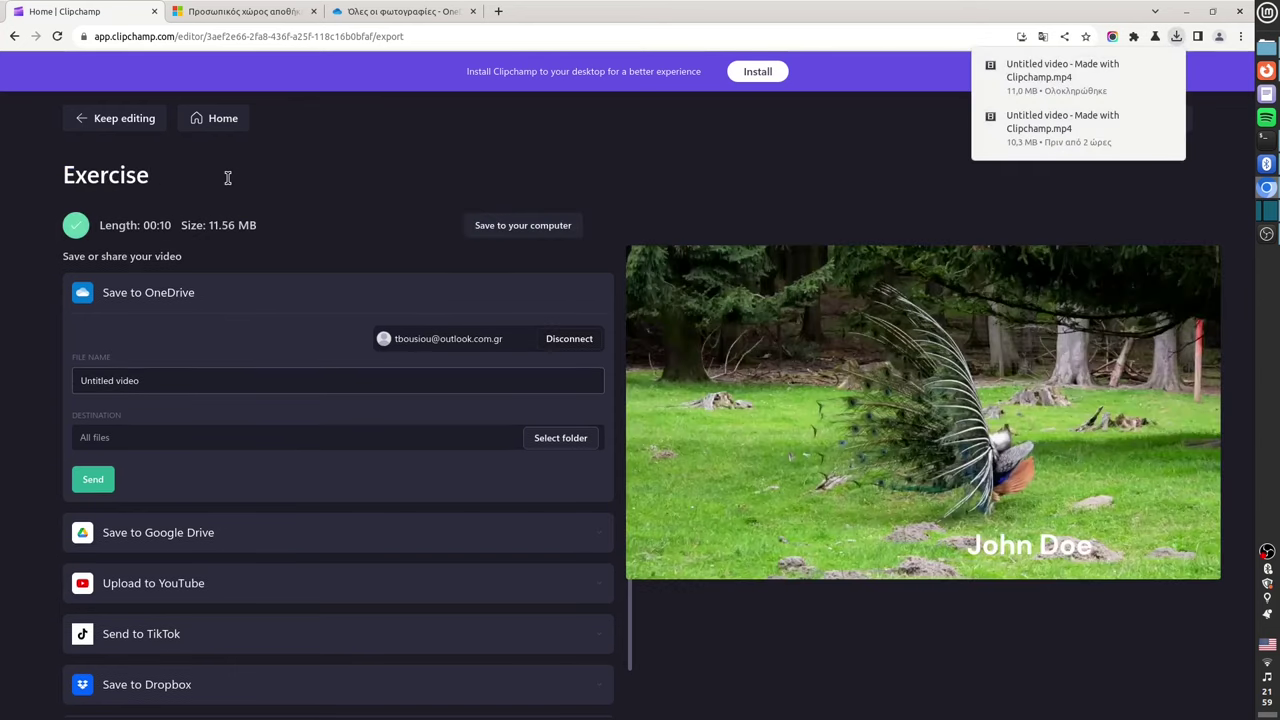
type("cl;i")
key("BackSpace")
type("montage")
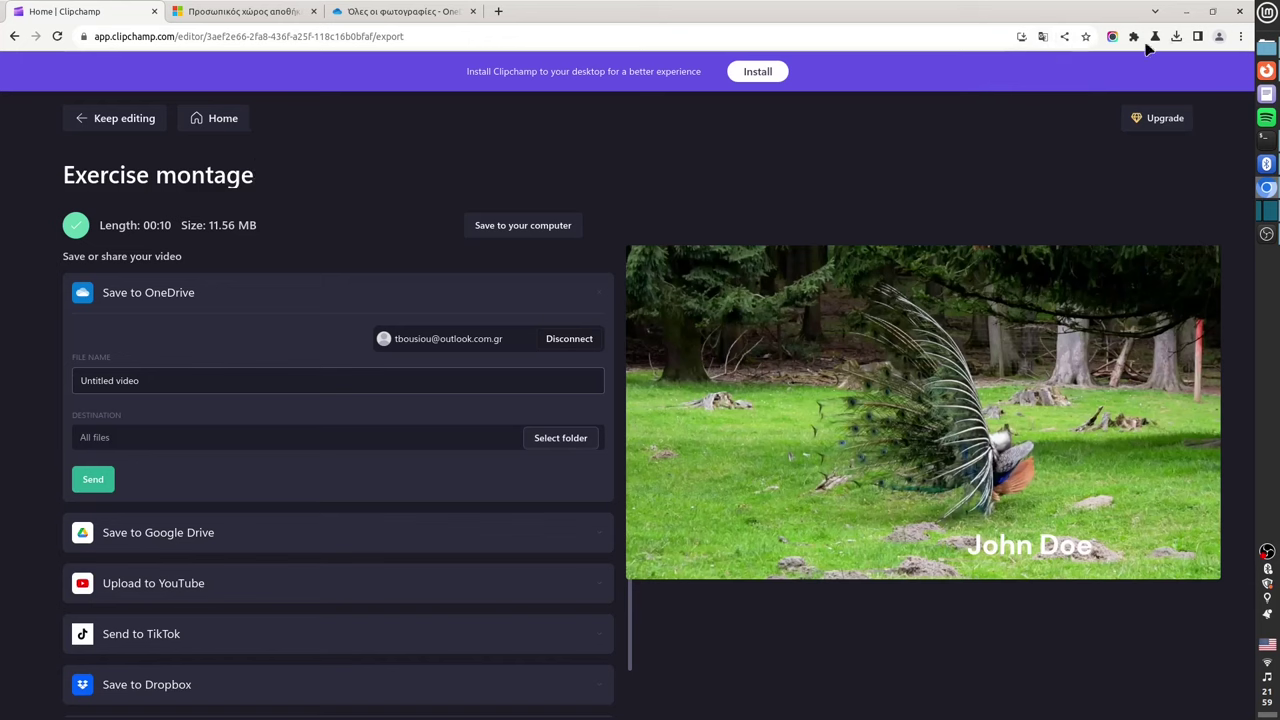
- Play the most recently downloaded Untitled video - Made with Clipchamp.mp4 to check the export, and close the player
left_click(1176, 37)
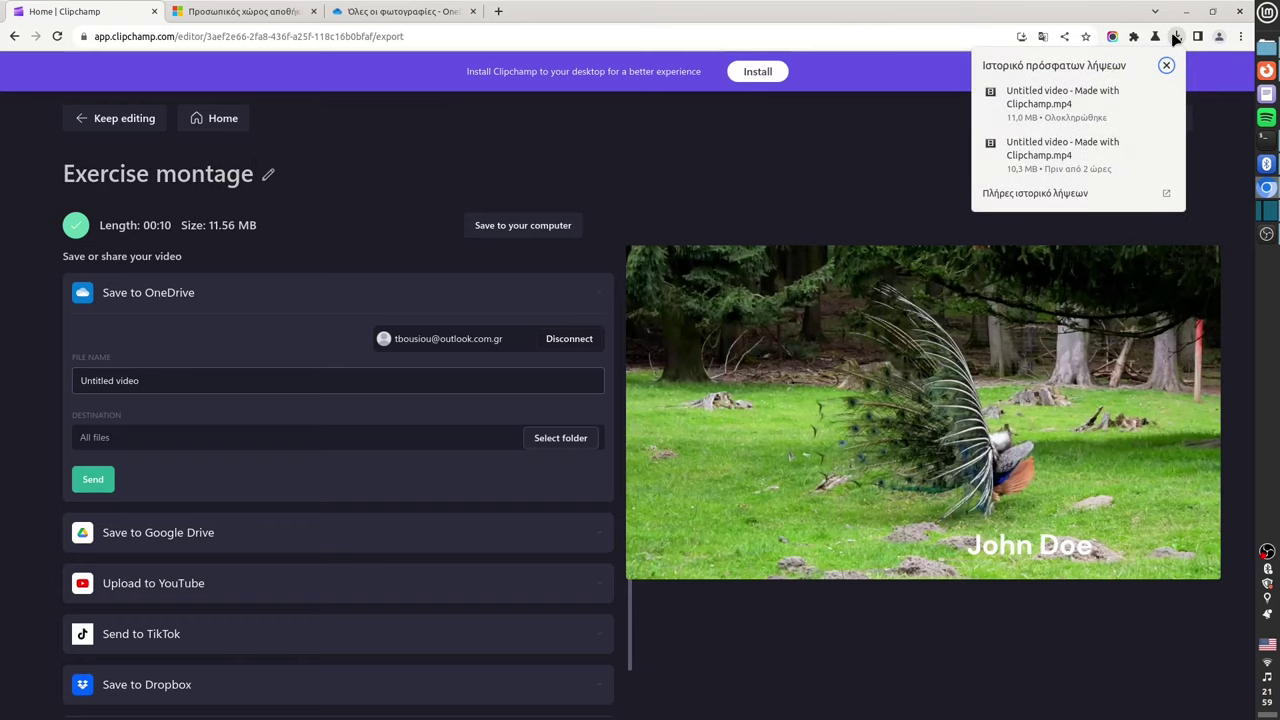
left_click(1052, 107)
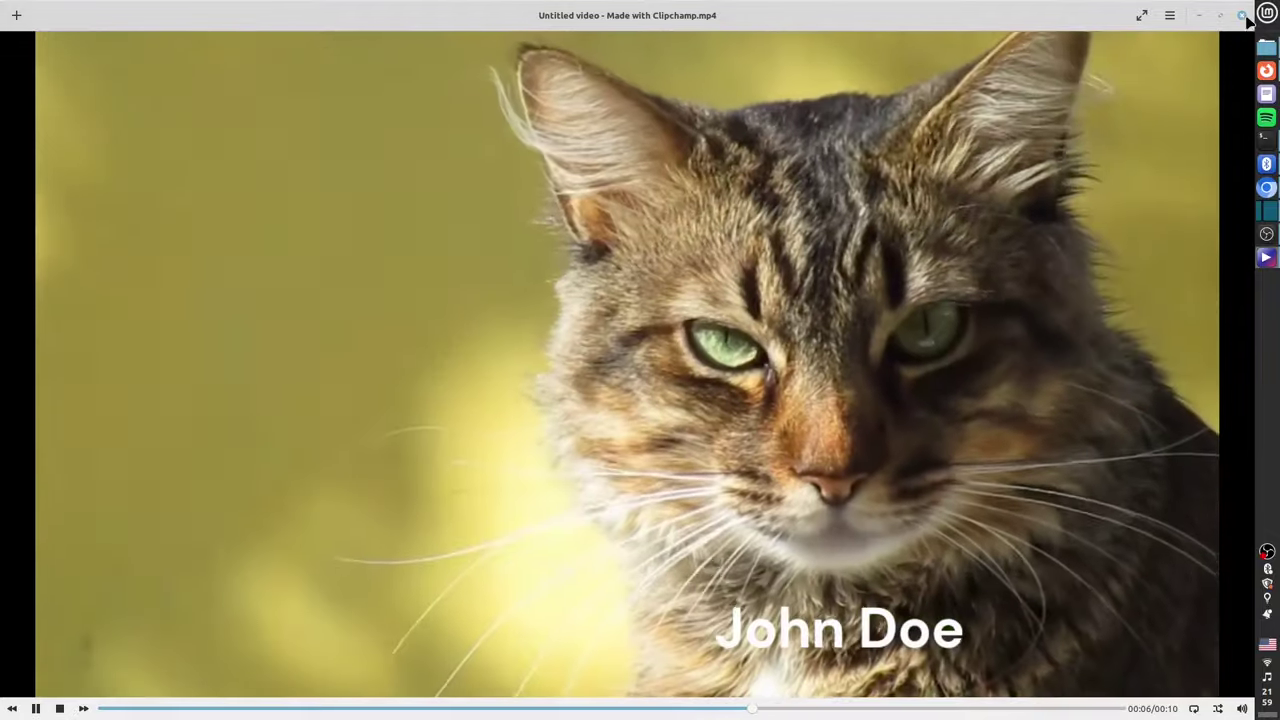
left_click(1242, 15)
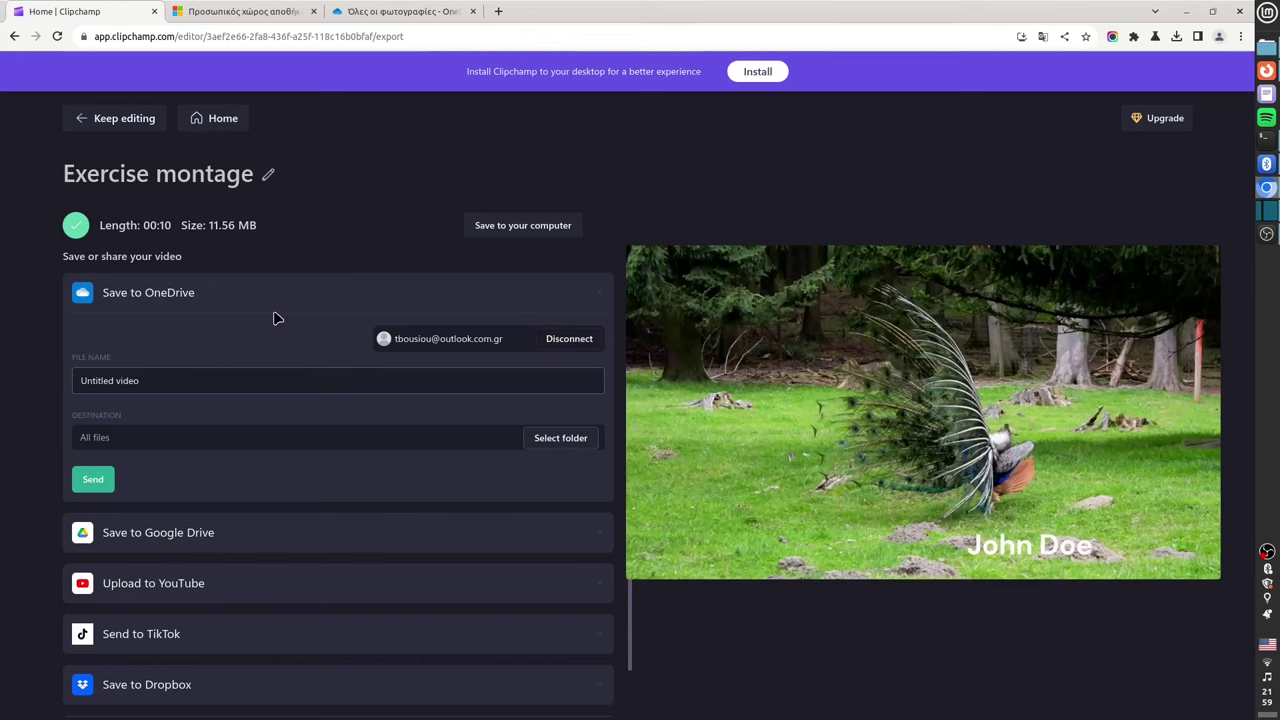
- Set the file name for the OneDrive copy of the video to Exercise clipchamp
triple_click(155, 380)
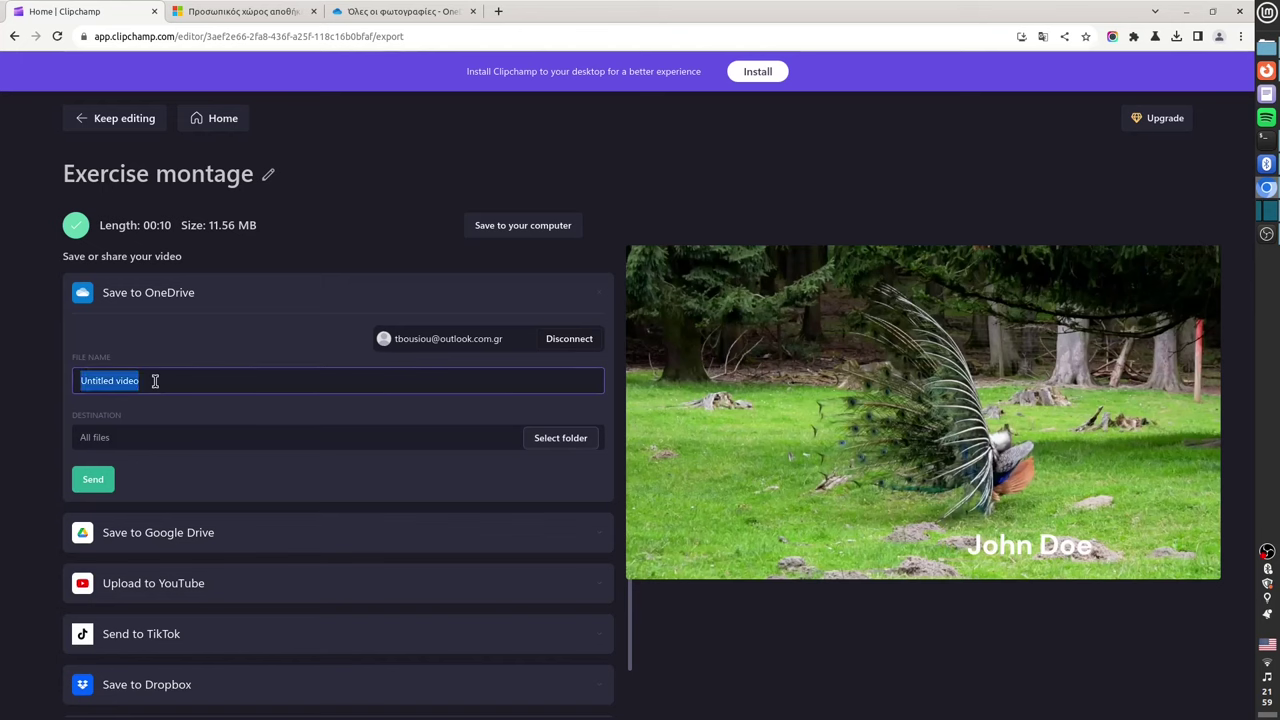
type("EX")
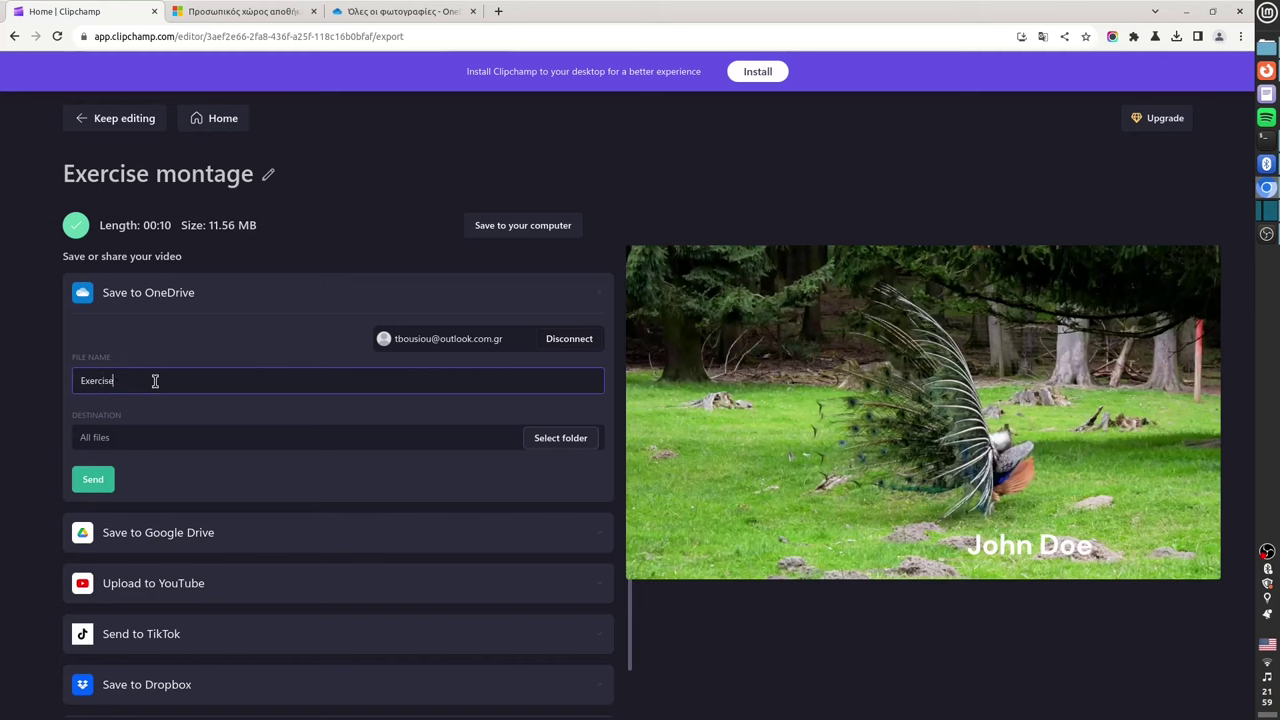
type("ercise clipchamp")
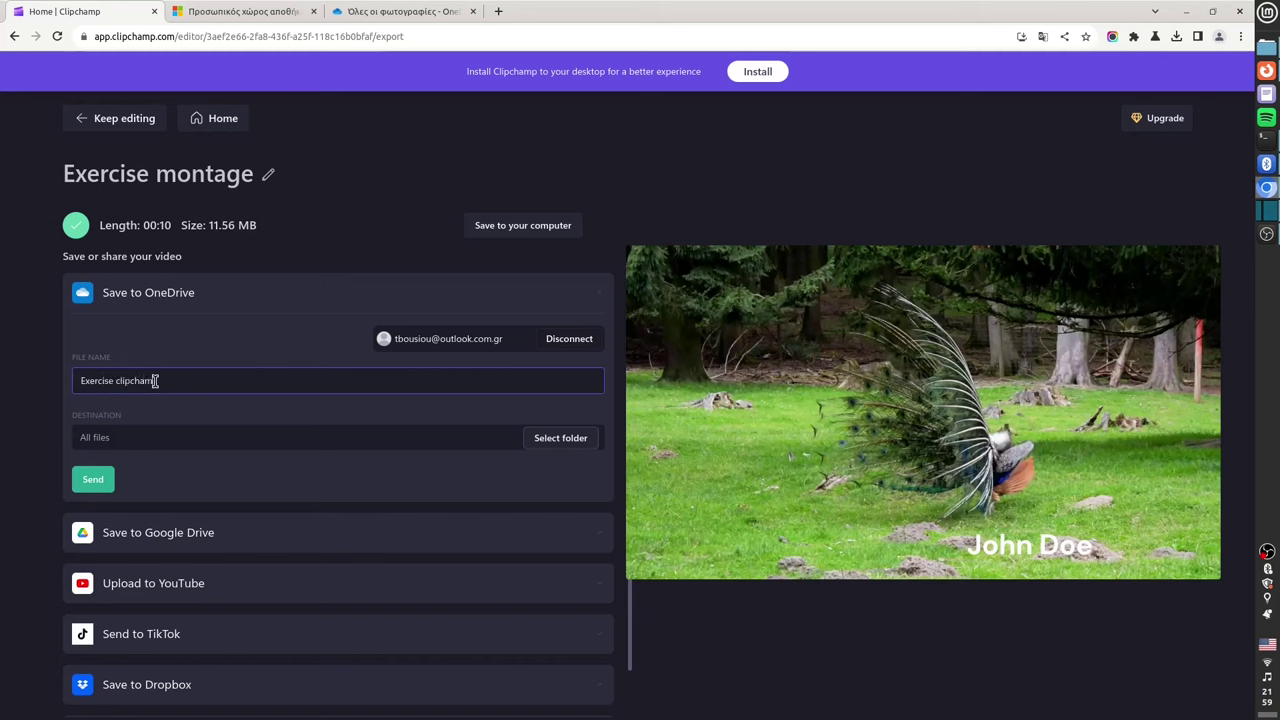